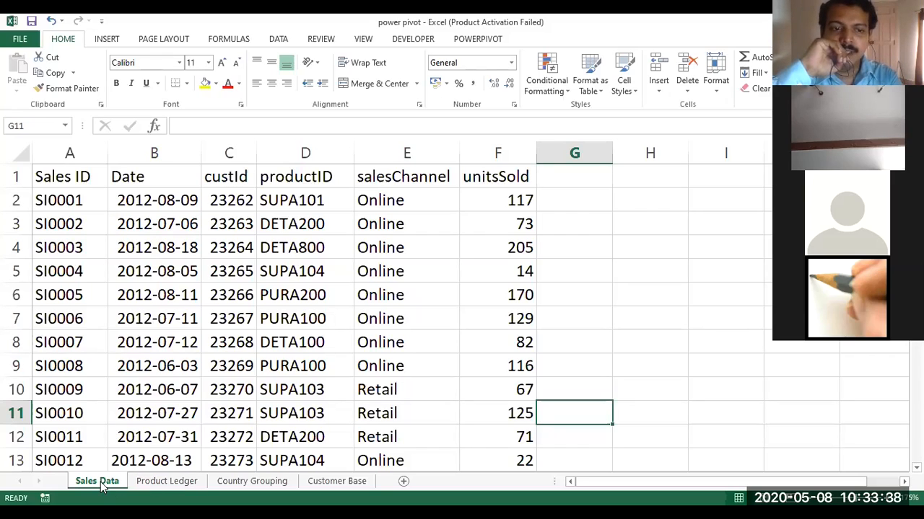
left_click(178, 312)
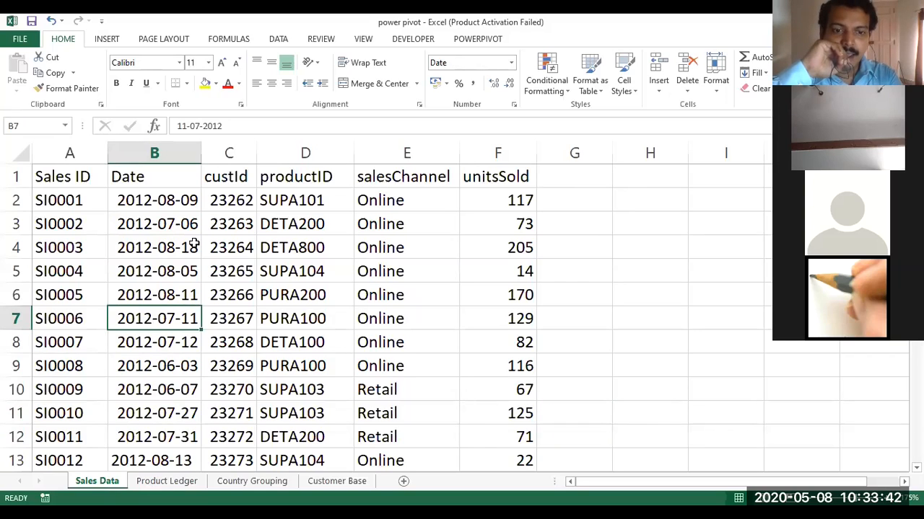
key("alt+Tab")
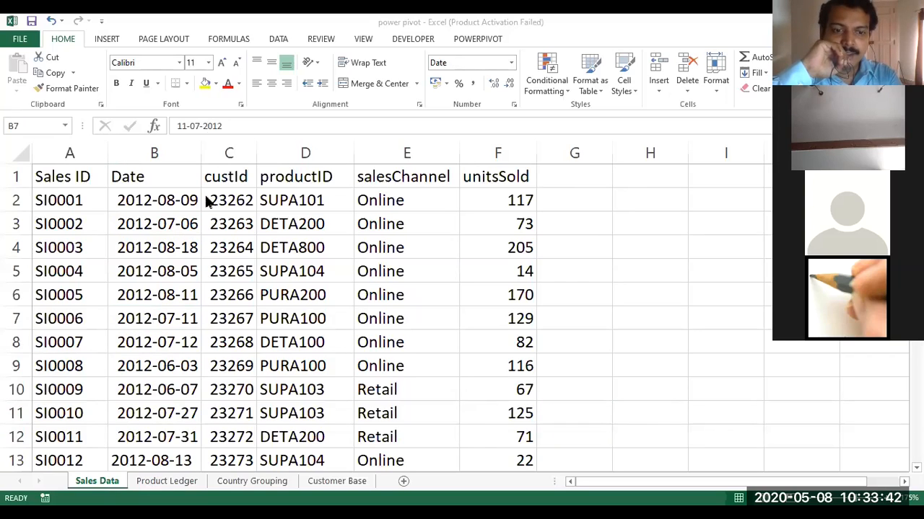
key("alt+Tab")
- Auto-fit the stdCost column on the Product Ledger sheet so its amounts are fully readable
left_click(167, 481)
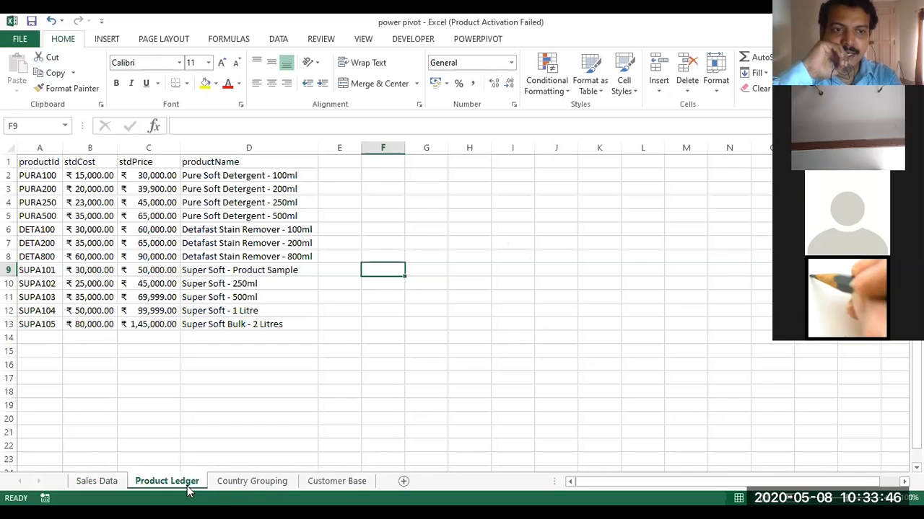
scroll(136, 249, "up", 3)
scroll(135, 249, "up", 1)
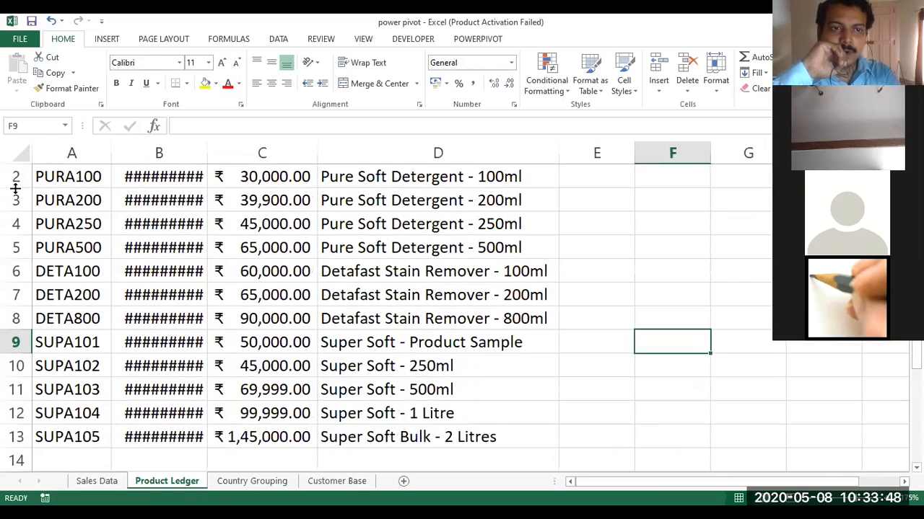
left_click(175, 261)
scroll(175, 259, "up", 1)
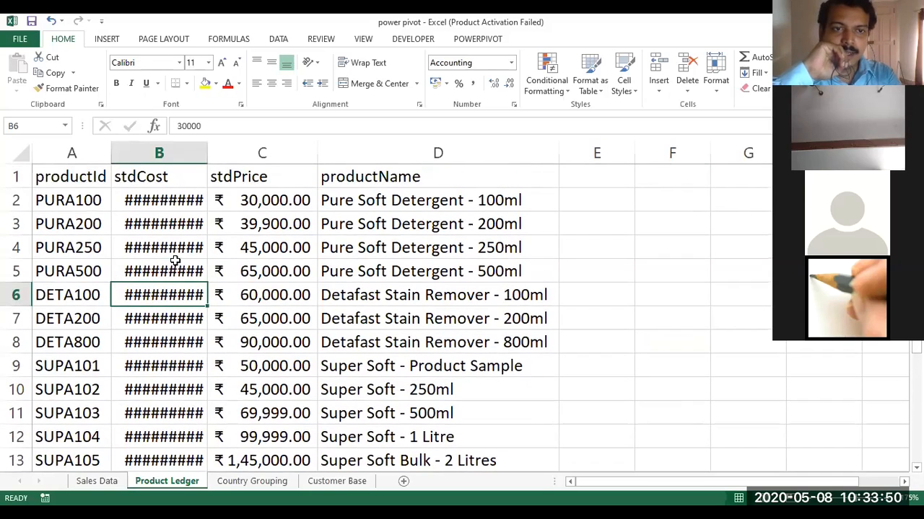
double_click(210, 158)
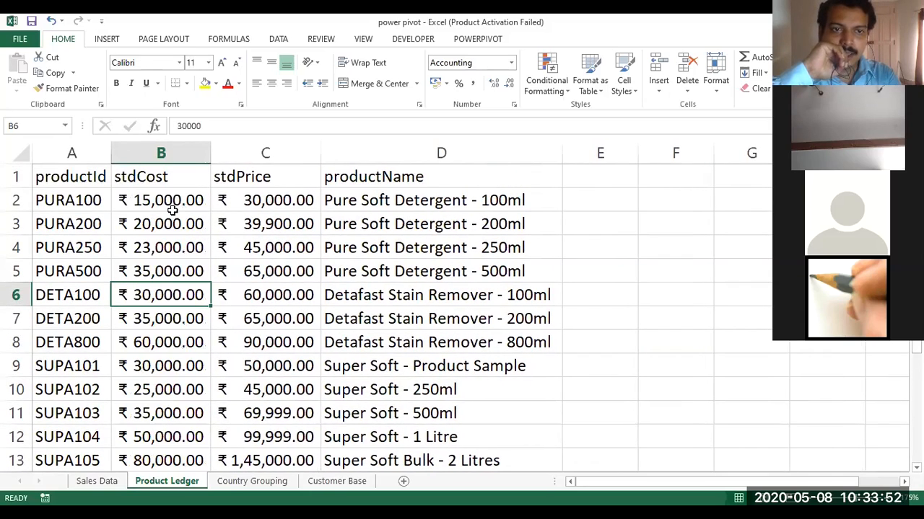
- Examine the cost, price and name columns of Product Ledger and the fields of the Country Grouping and Customer Base sheets
left_click(177, 208)
left_click(266, 205)
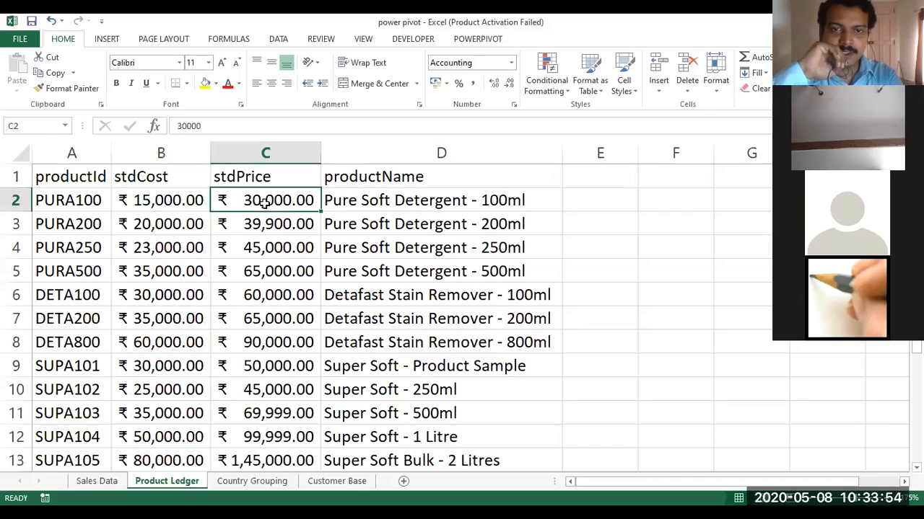
left_click(343, 206)
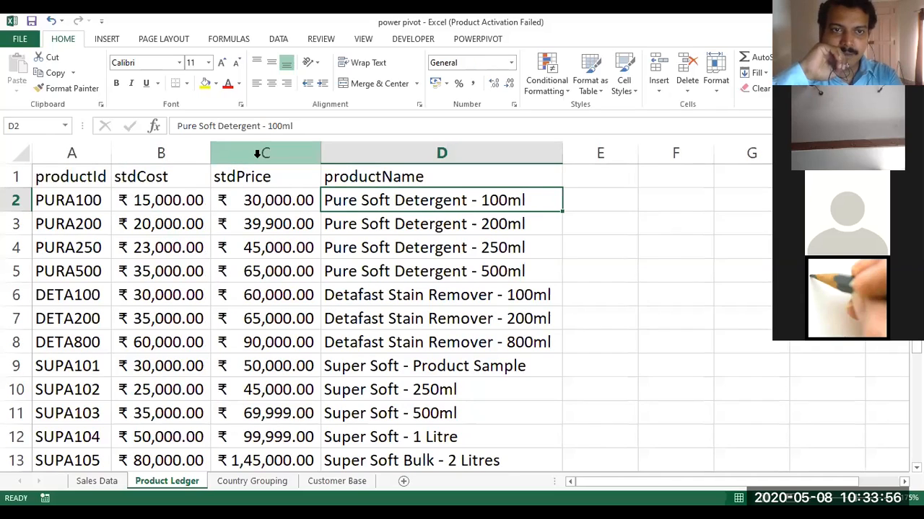
left_click(278, 489)
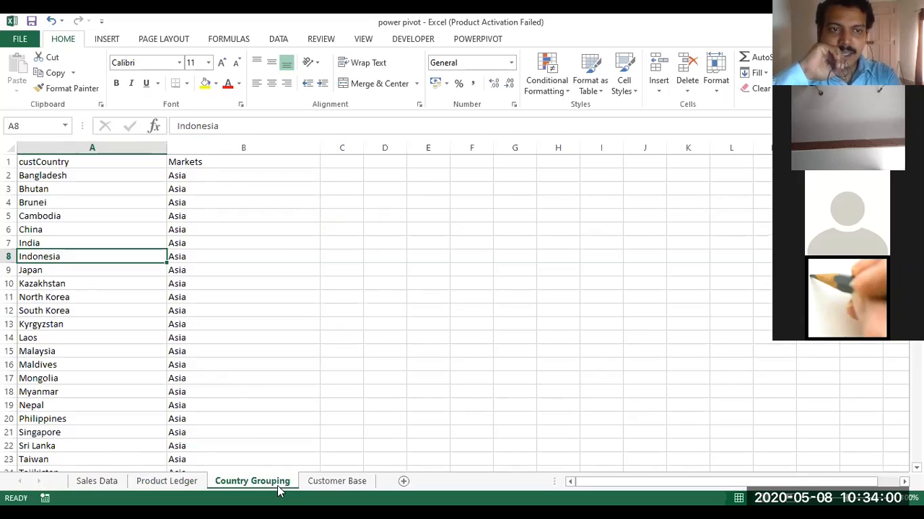
scroll(221, 380, "up", 5, "ctrl")
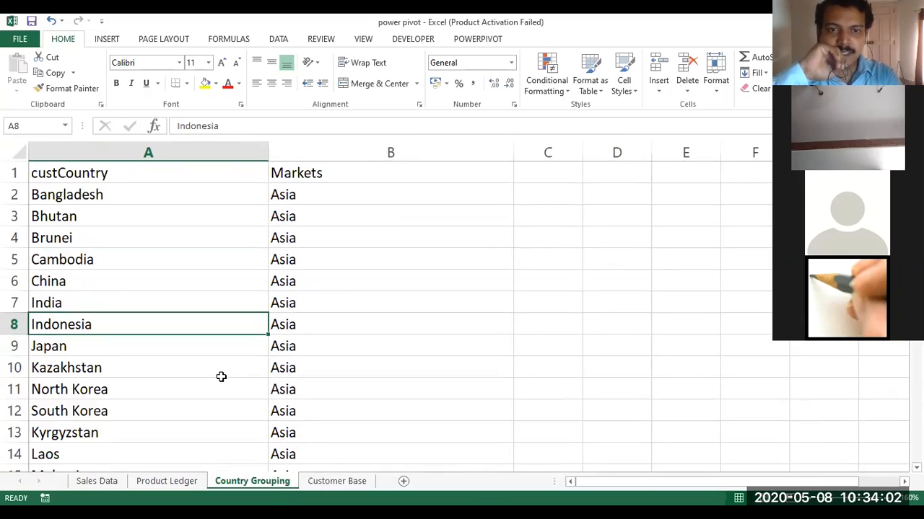
left_click(350, 487)
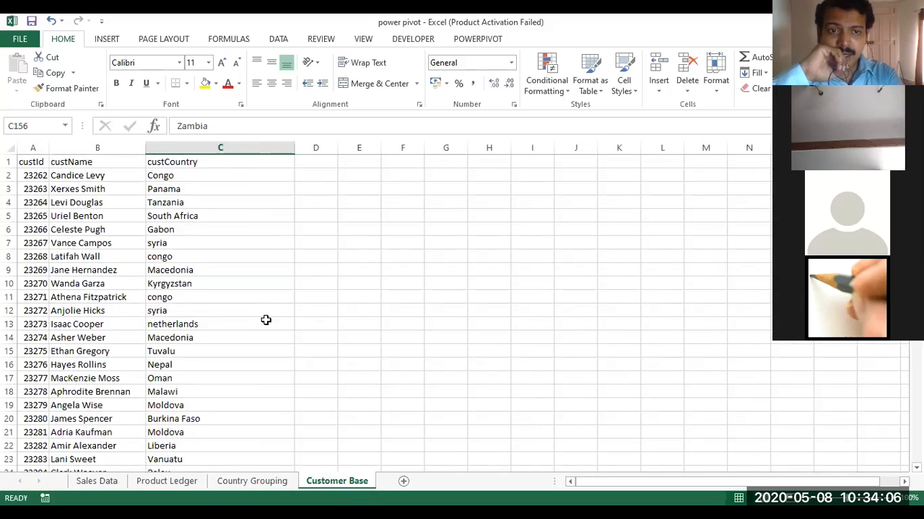
scroll(170, 230, "up", 4, "ctrl")
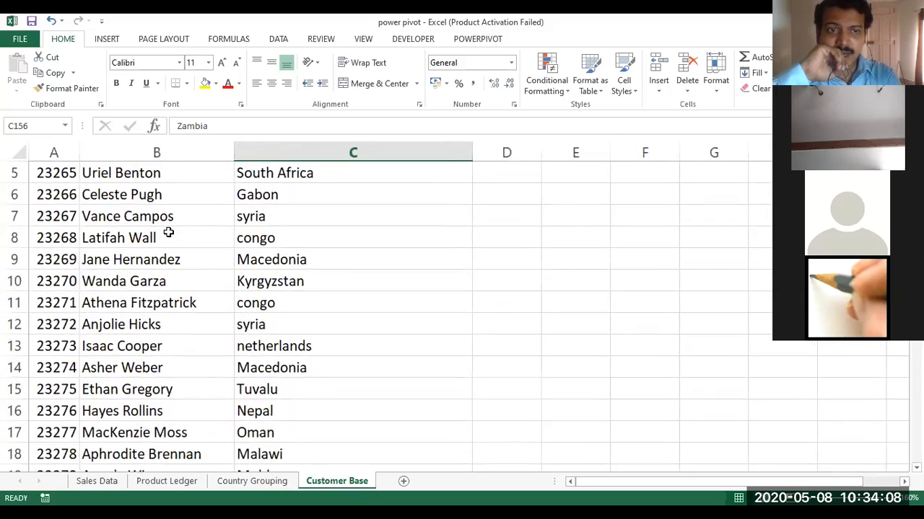
scroll(168, 233, "up", 2)
scroll(168, 233, "up", 3, "ctrl")
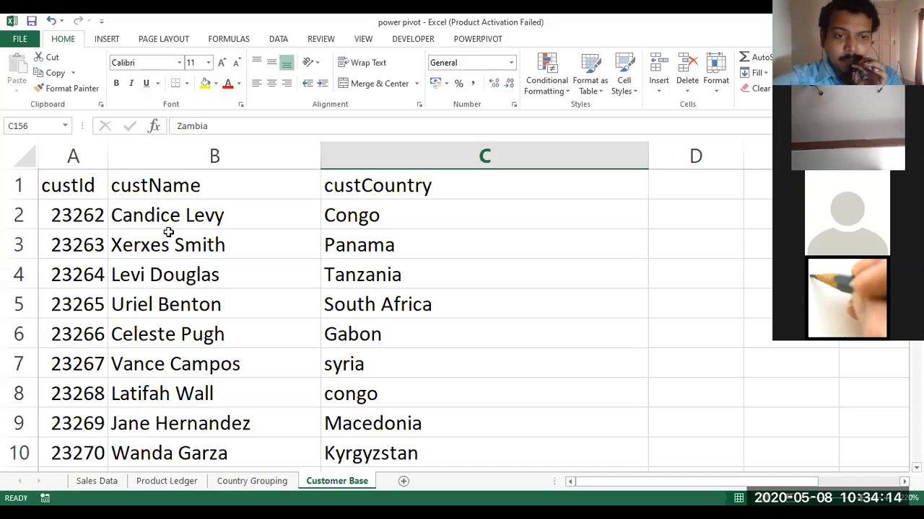
- Compare the columns of the Sales Data, Product Ledger, Country Grouping and Customer Base sheets, ending back on Sales Data
left_click(98, 482)
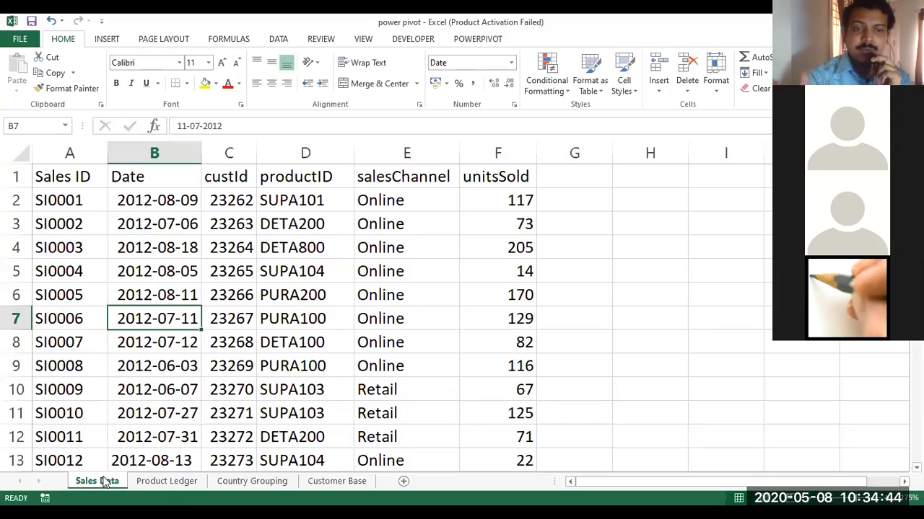
left_click(167, 482)
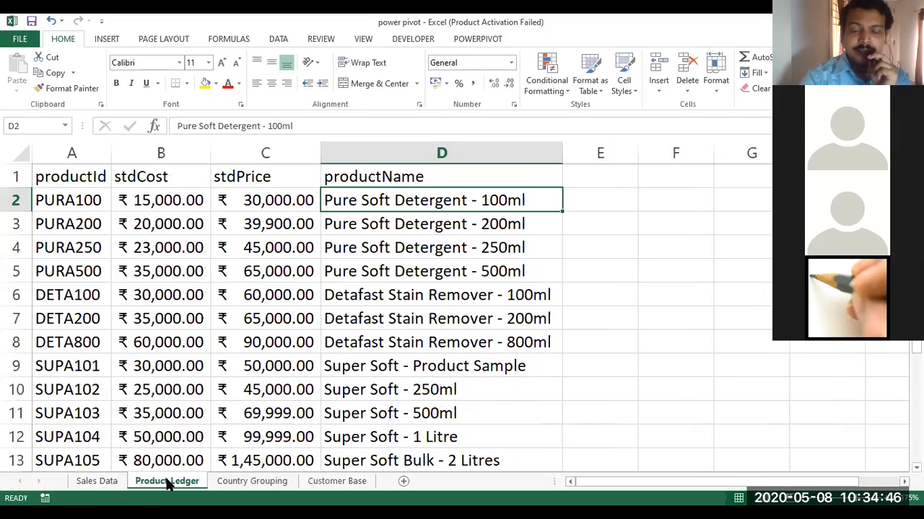
left_click(219, 488)
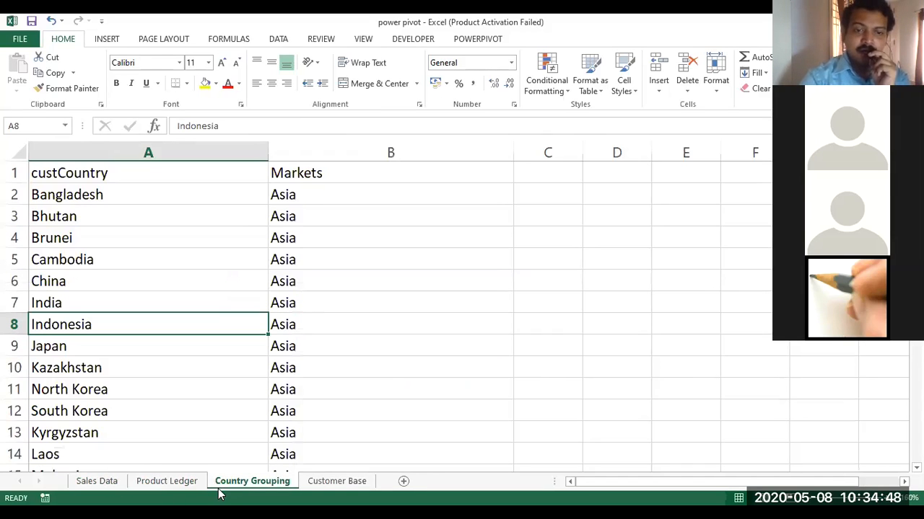
left_click(318, 488)
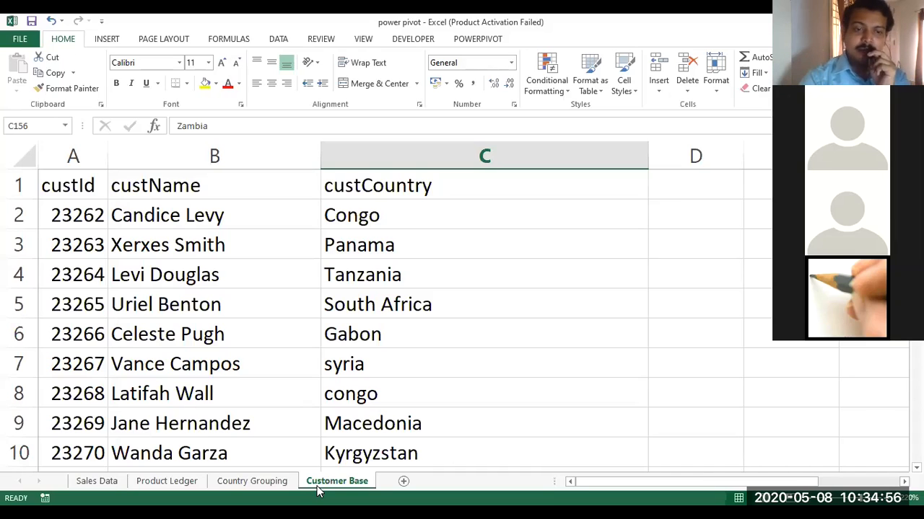
left_click(105, 486)
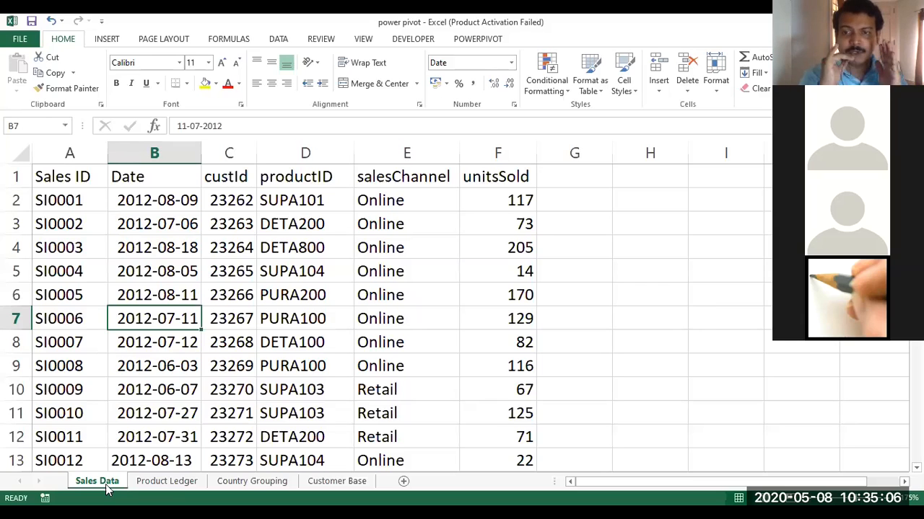
left_click(159, 484)
scroll(161, 429, "down", 1)
scroll(161, 429, "up", 1)
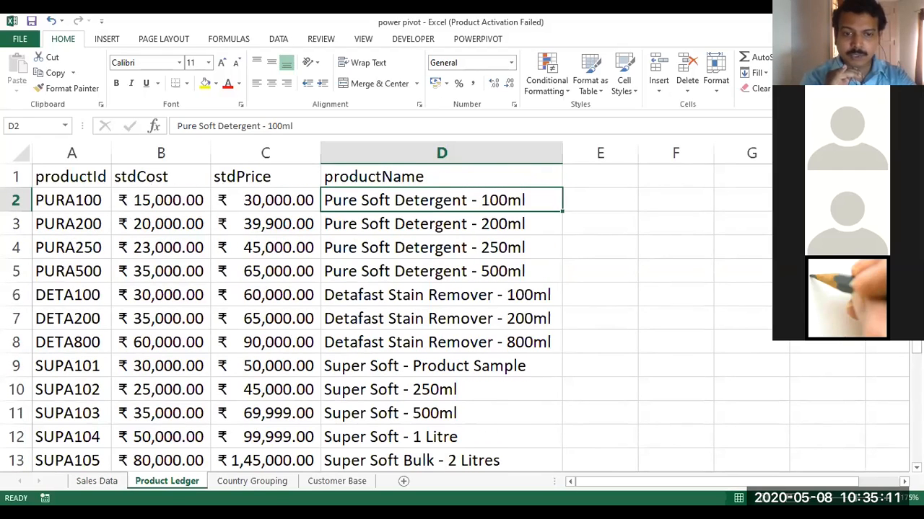
left_click(249, 485)
left_click(314, 485)
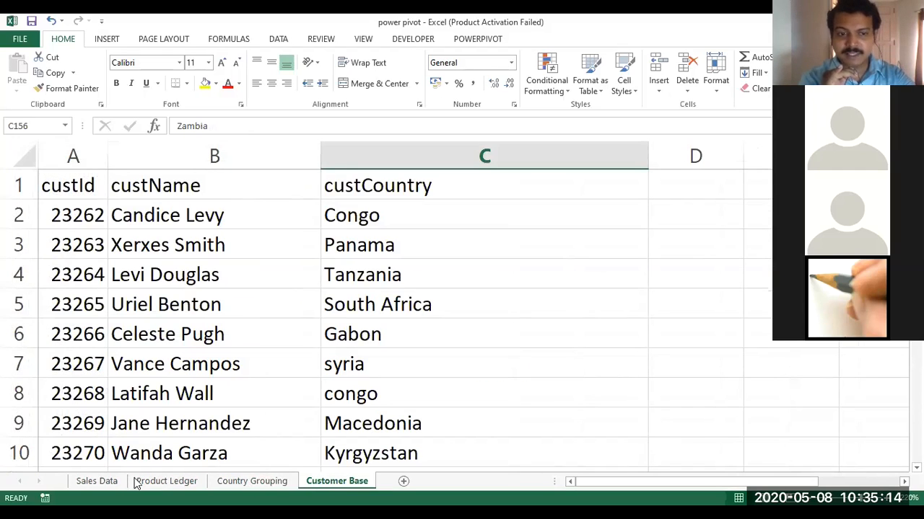
left_click(110, 482)
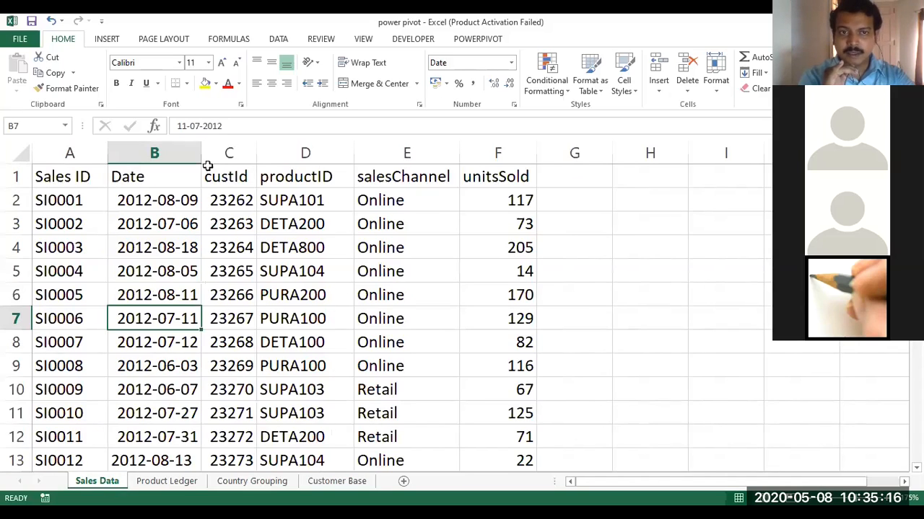
- Examine the first records of Sales Data by row and by column, from Sales ID through custId and productID to unitsSold
key("alt+Tab")
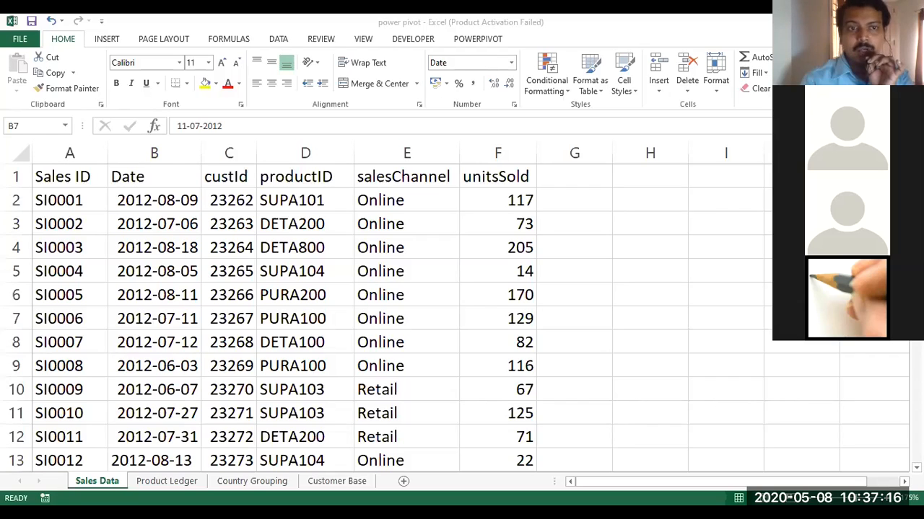
left_click(232, 312)
scroll(233, 309, "up", 3)
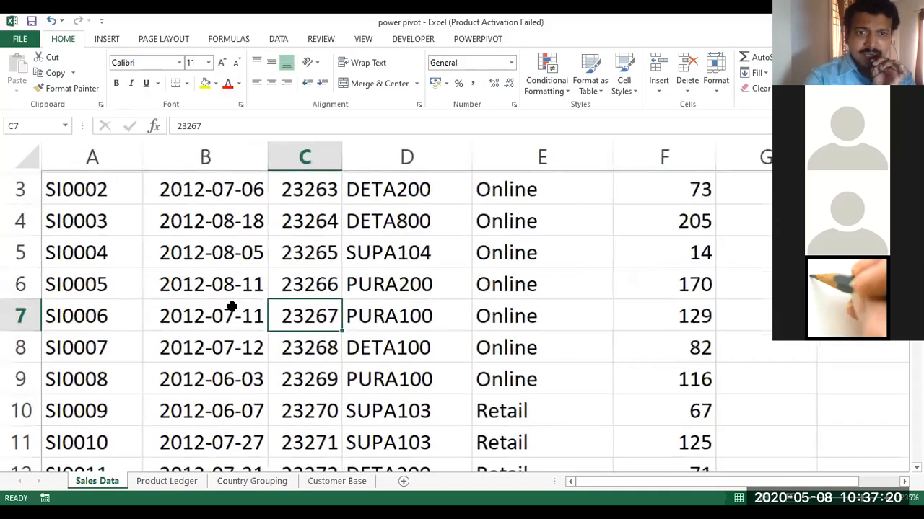
scroll(232, 308, "up", 1)
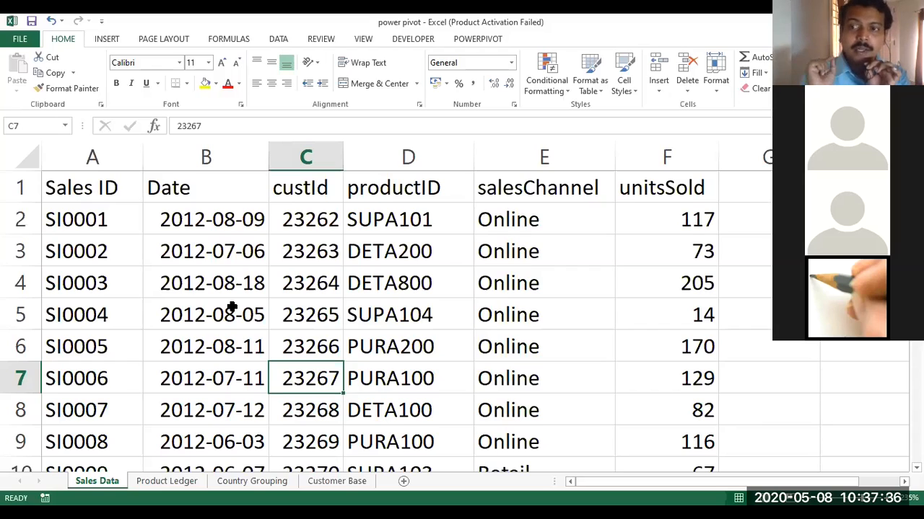
left_click(29, 228)
left_click(32, 248)
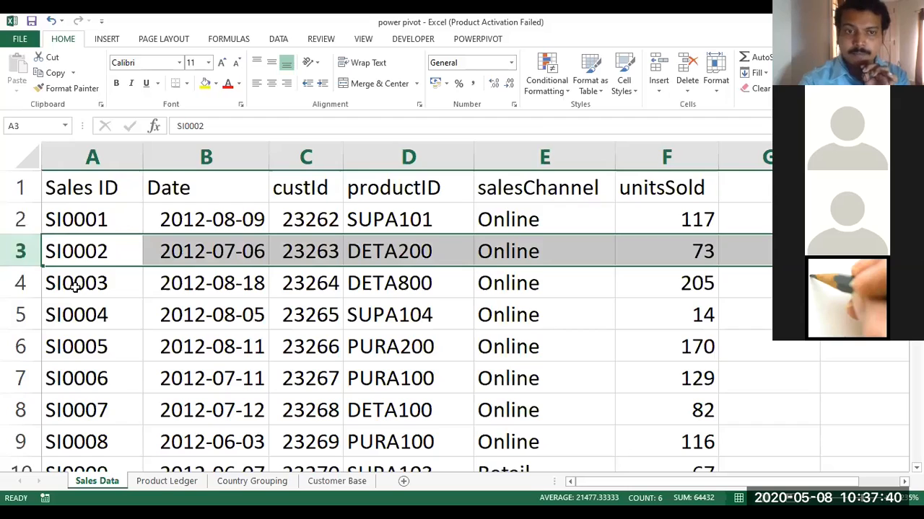
left_click(72, 281)
left_click(153, 248)
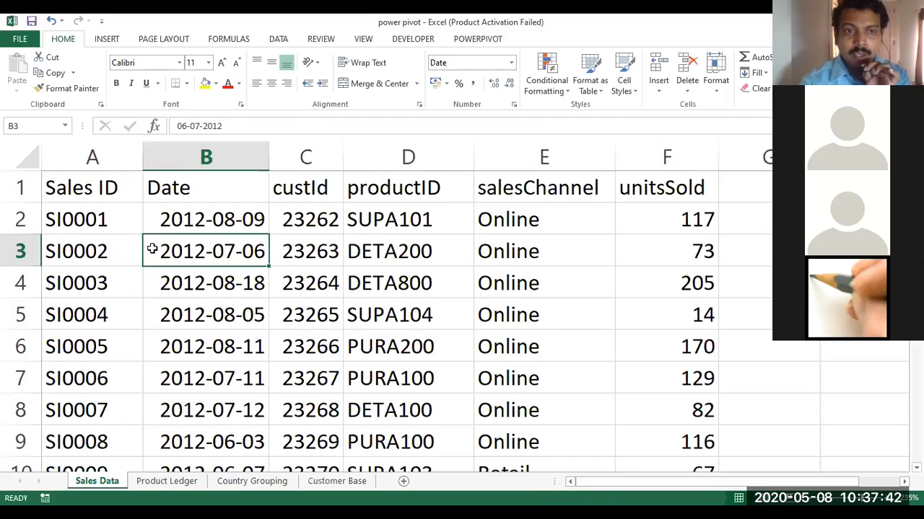
left_click(106, 226)
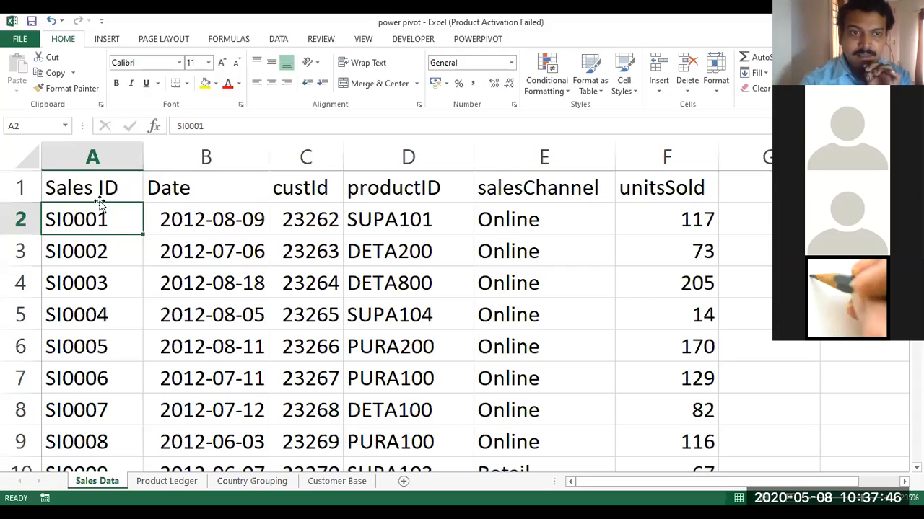
left_click(91, 159)
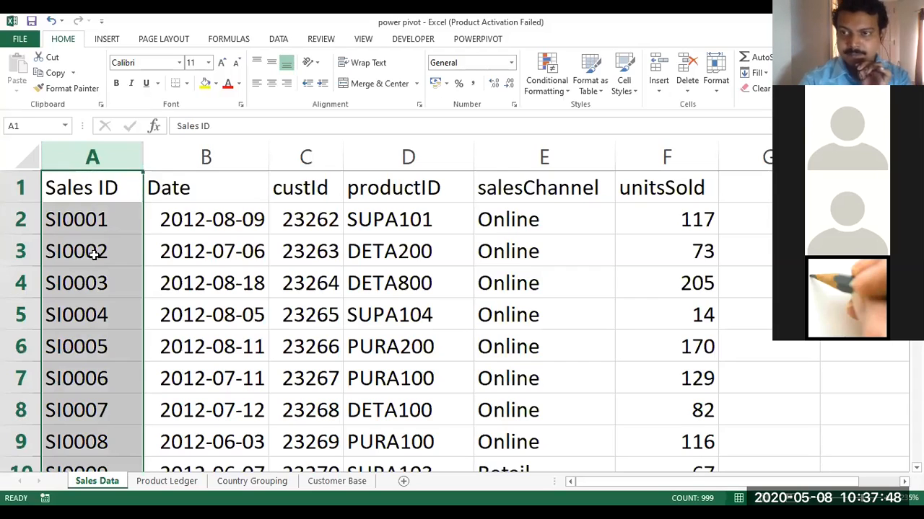
left_click(111, 221)
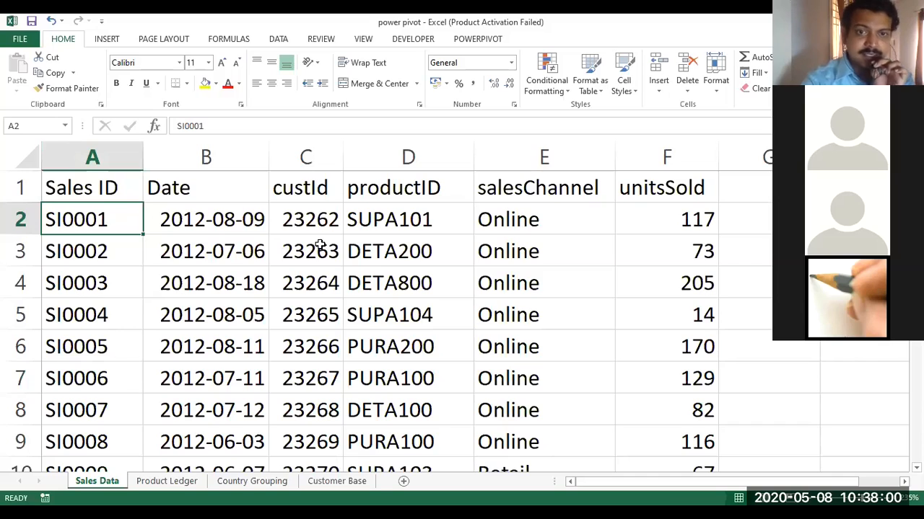
left_click(306, 222)
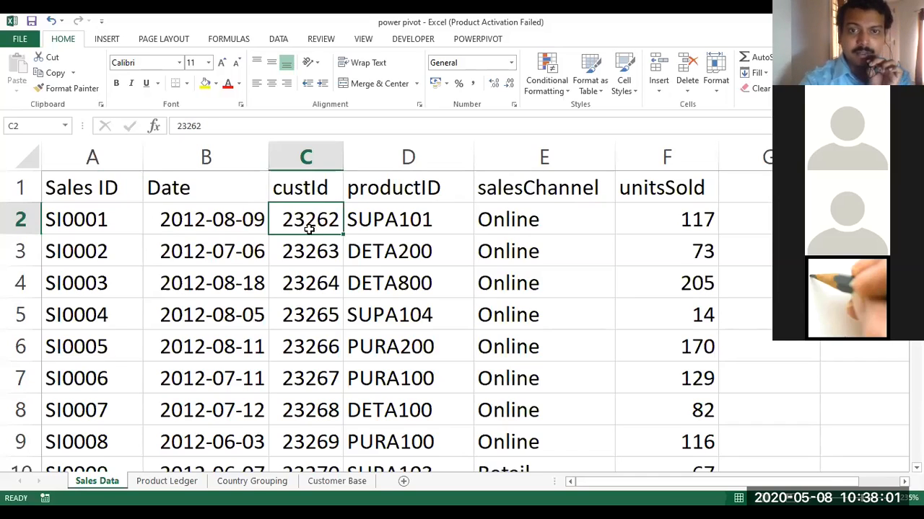
left_click(424, 211)
left_click(504, 224)
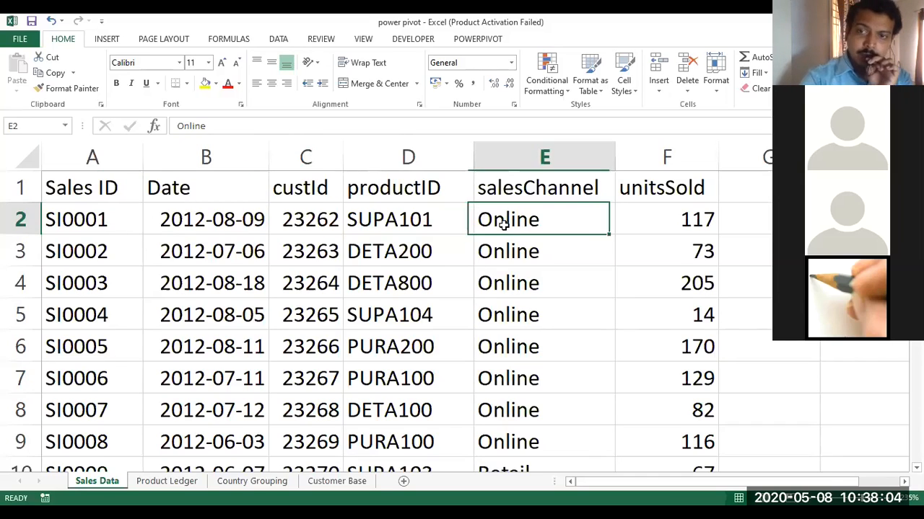
left_click(668, 218)
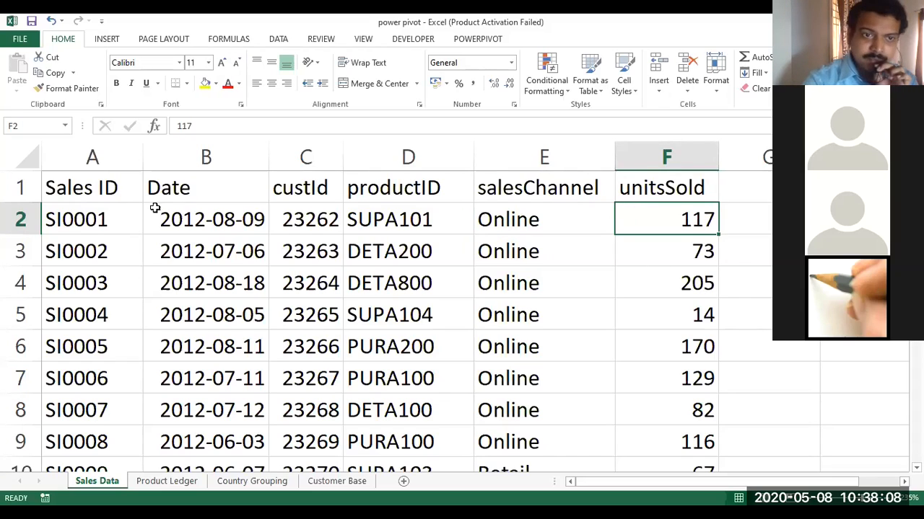
left_click(94, 223)
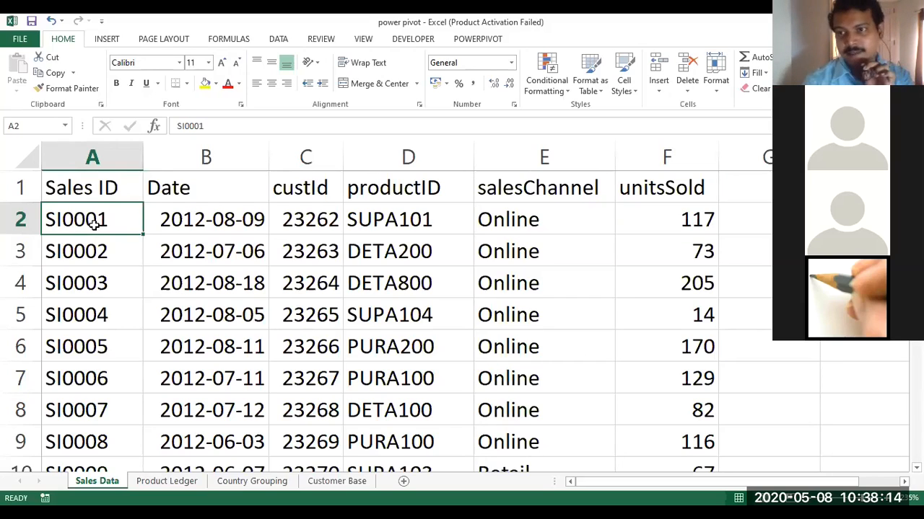
- Examine how productId on the Product Ledger sheet identifies each stdCost, stdPrice and productName, using the PURA100 record and then the whole productId column
left_click(180, 482)
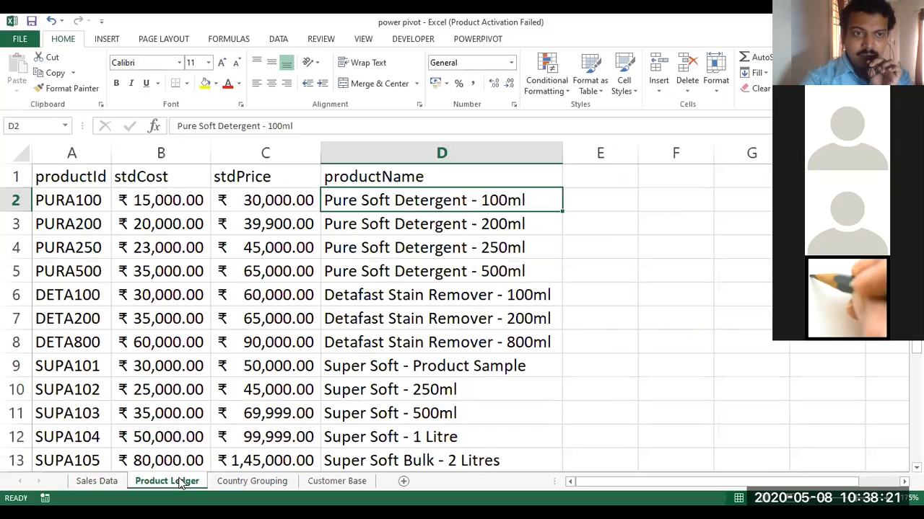
left_click(144, 342)
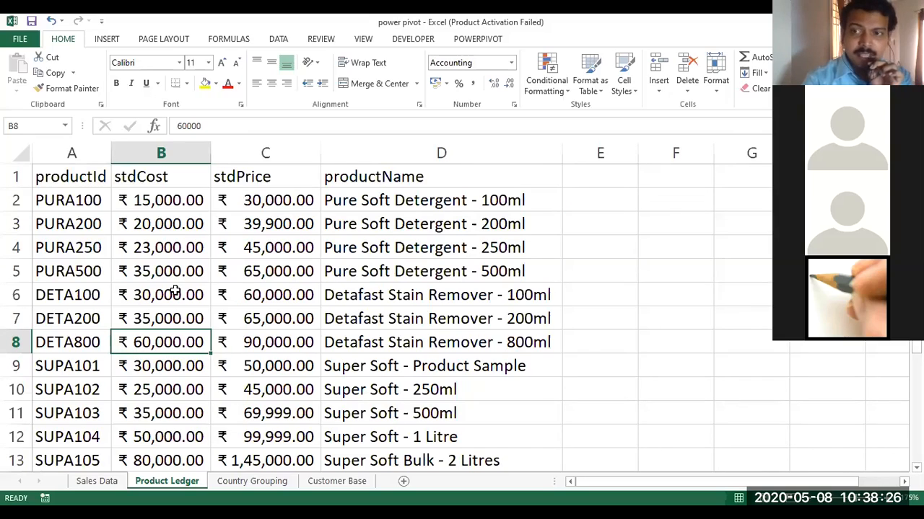
scroll(171, 289, "up", 2)
scroll(170, 289, "up", 2)
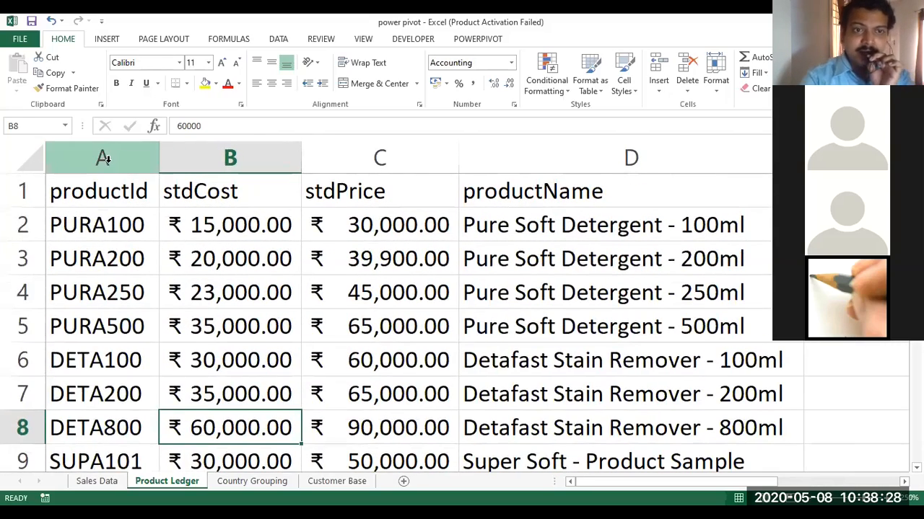
left_click(105, 159)
left_click(117, 218)
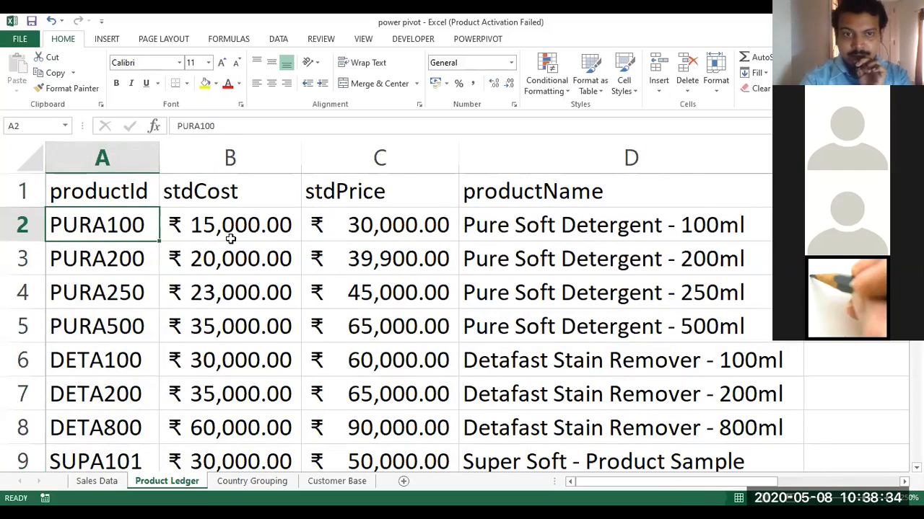
left_click(211, 228)
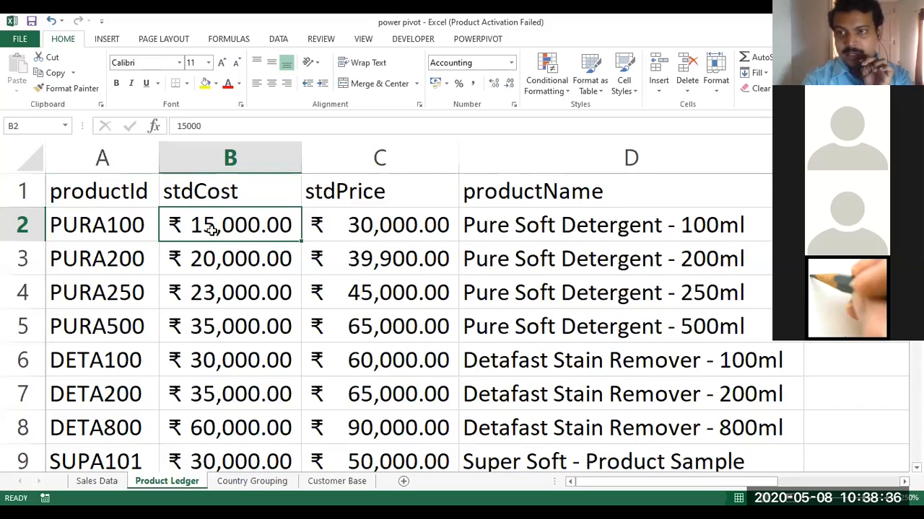
left_click(109, 225)
left_click(391, 215)
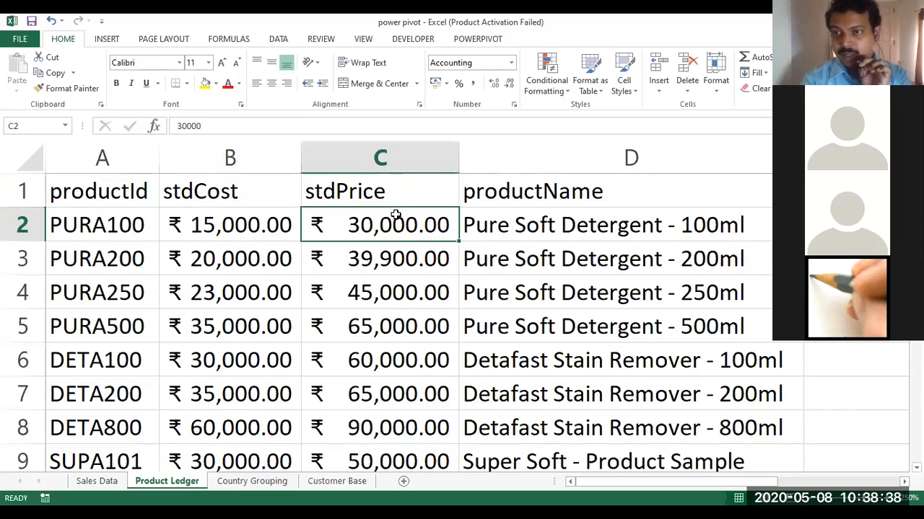
left_click(139, 225)
left_click(498, 220)
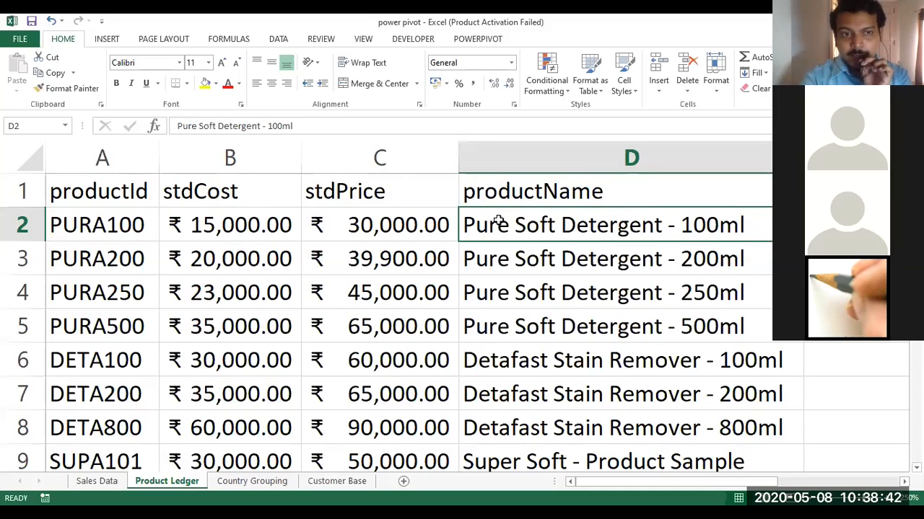
left_click(150, 228)
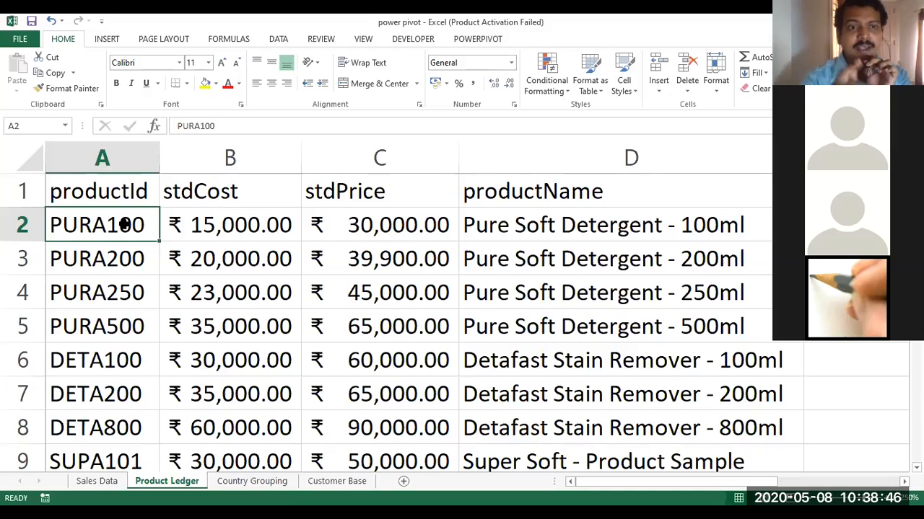
left_click(103, 148)
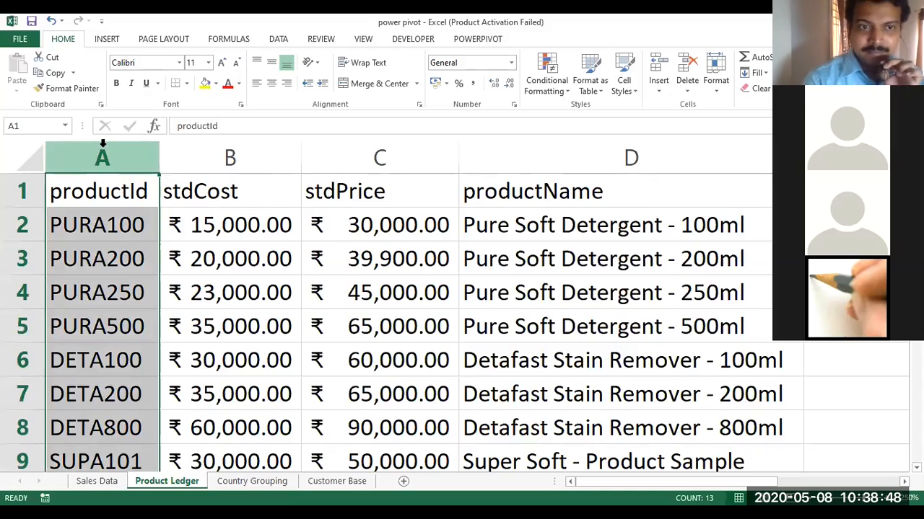
- Examine the custCountry column on the Country Grouping sheet and the custId column with its first record on Customer Base
left_click(245, 481)
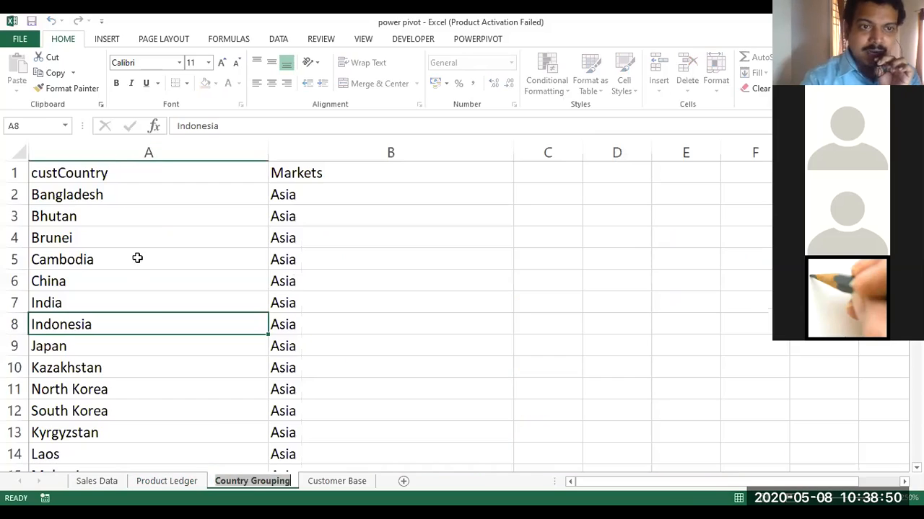
left_click(111, 153)
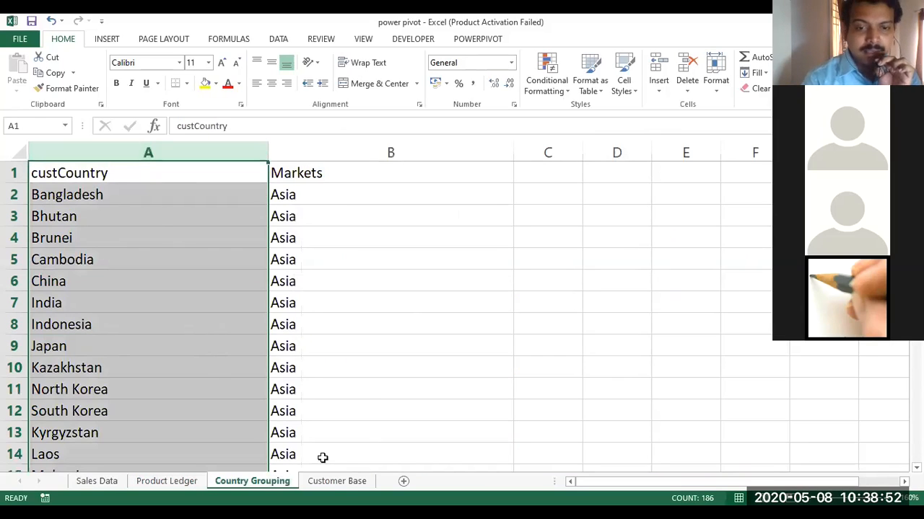
left_click(333, 482)
scroll(147, 379, "down", 2)
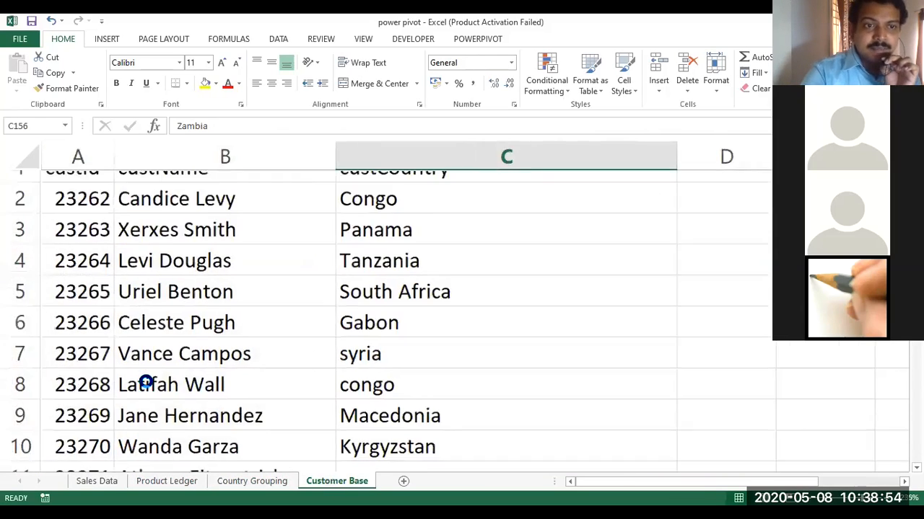
scroll(115, 195, "up", 2)
scroll(115, 195, "up", 3, "ctrl")
left_click(99, 163)
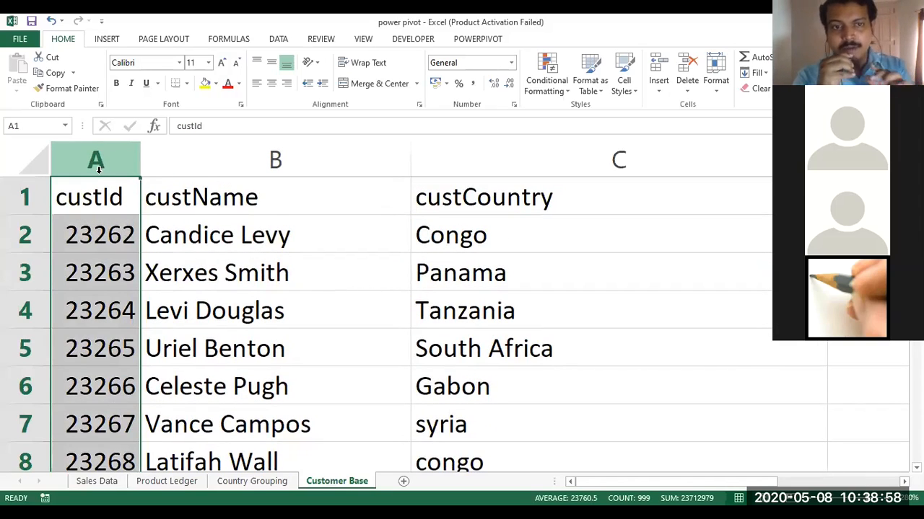
left_click(114, 239)
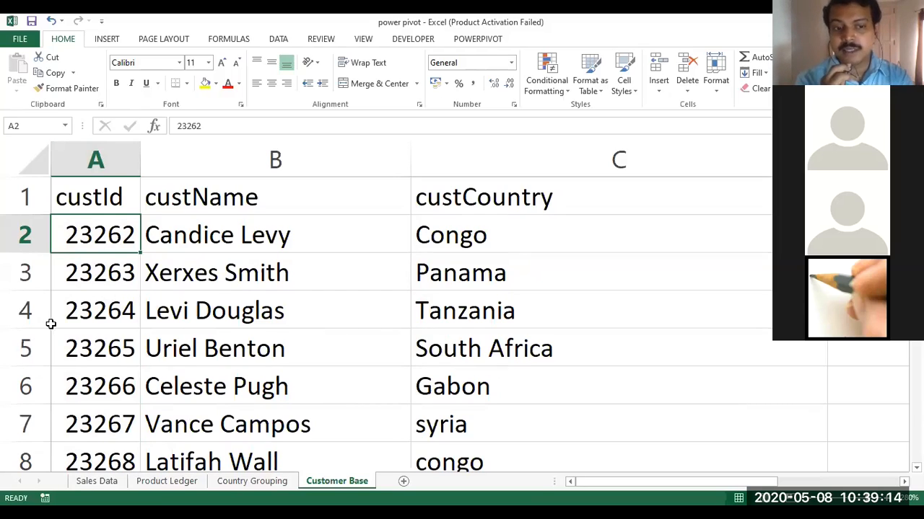
- Examine the Sales ID, custId and productID columns on Sales Data as identifier fields, along with the Date values
left_click(82, 489)
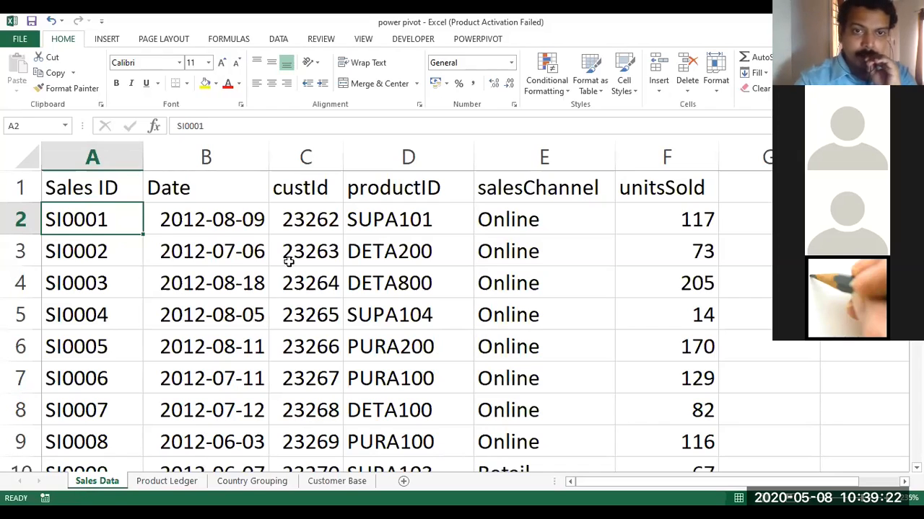
left_click(83, 153)
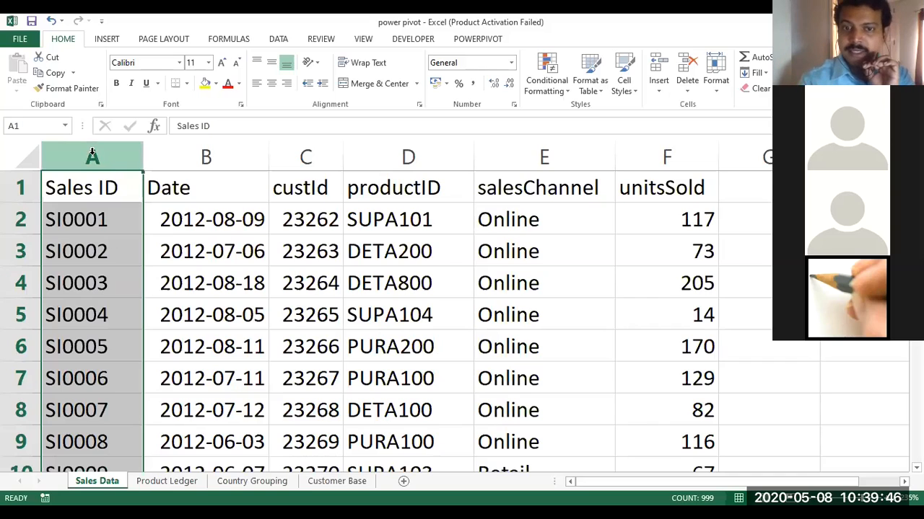
left_click(279, 150)
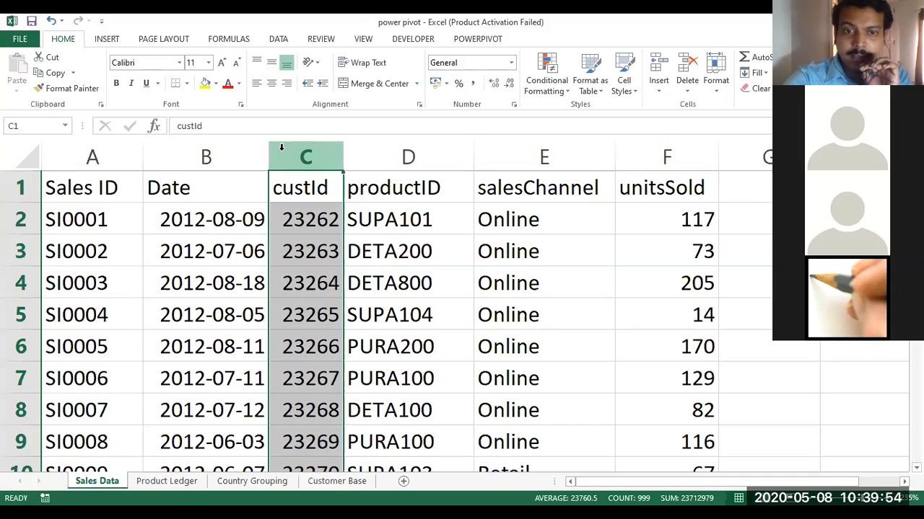
left_click(380, 150)
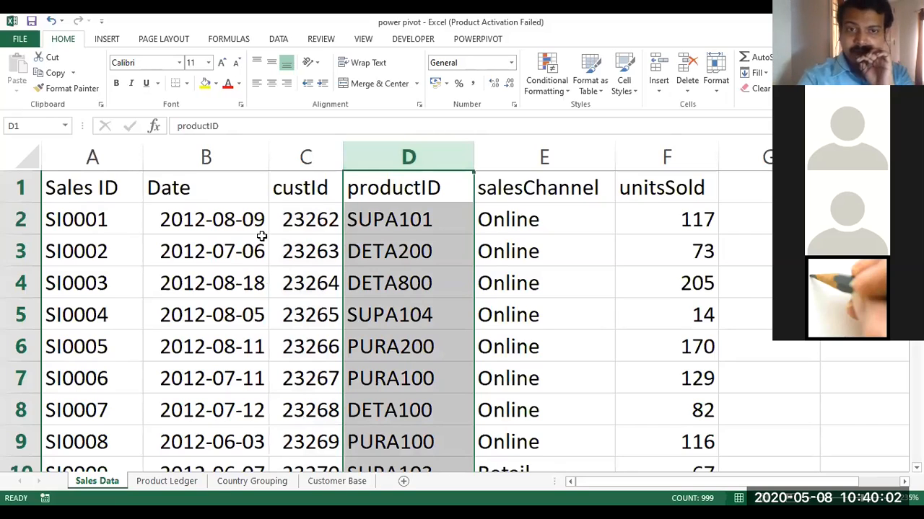
left_click(183, 241)
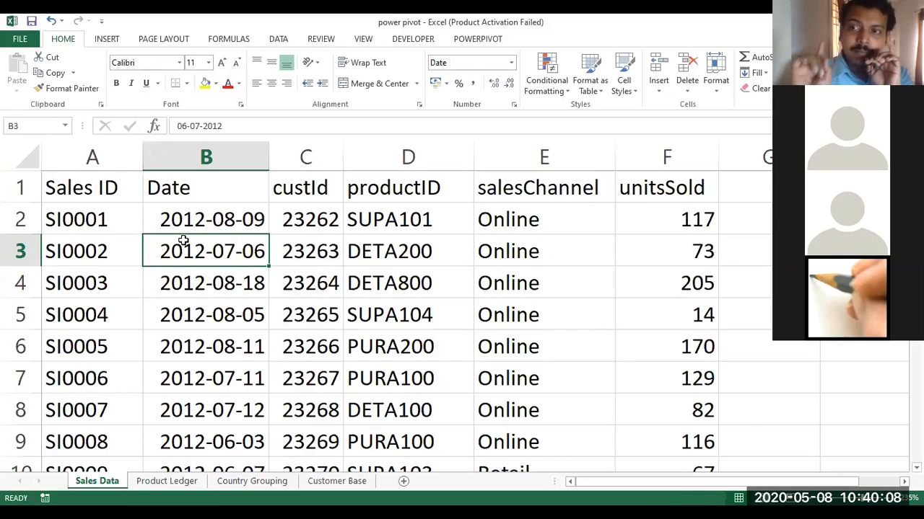
left_click_drag(307, 155, 368, 174)
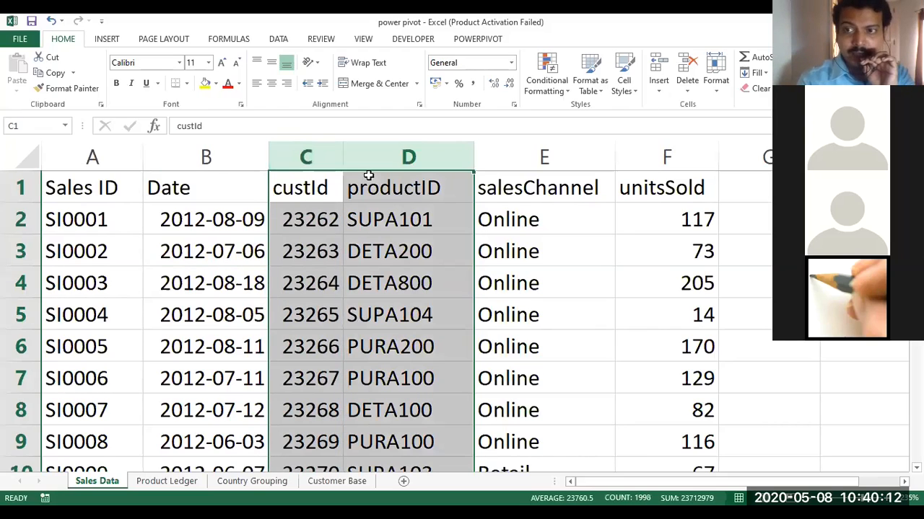
- Compare the custId and productID columns of Sales Data with the matching ID columns on Customer Base and Product Ledger
left_click(333, 188)
key("ctrl+shift+Down")
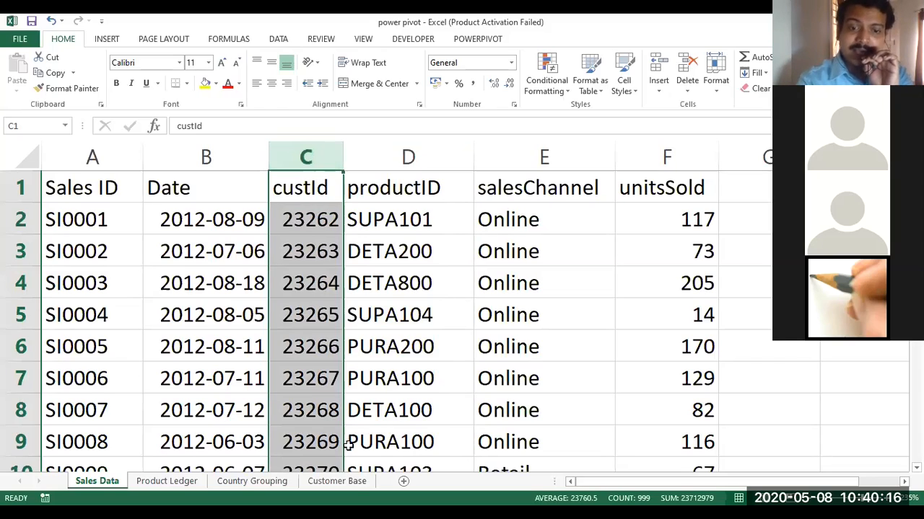
left_click(336, 481)
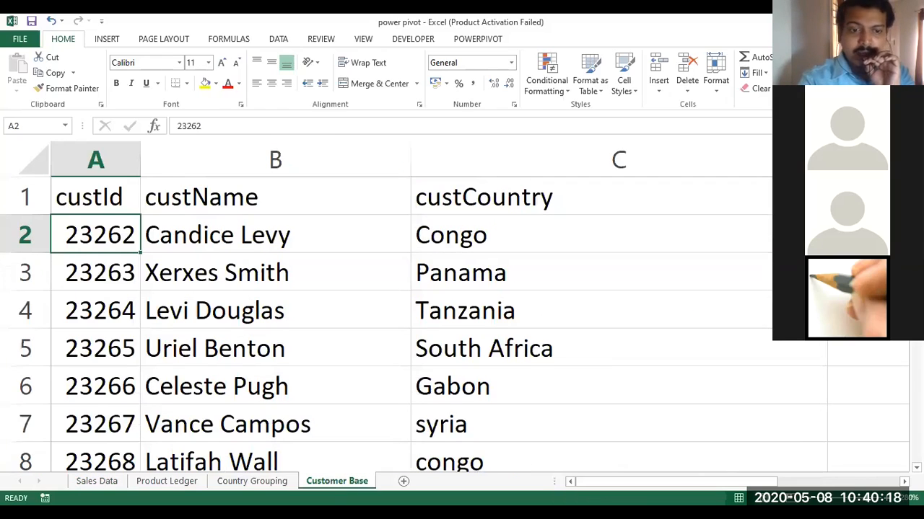
left_click(180, 485)
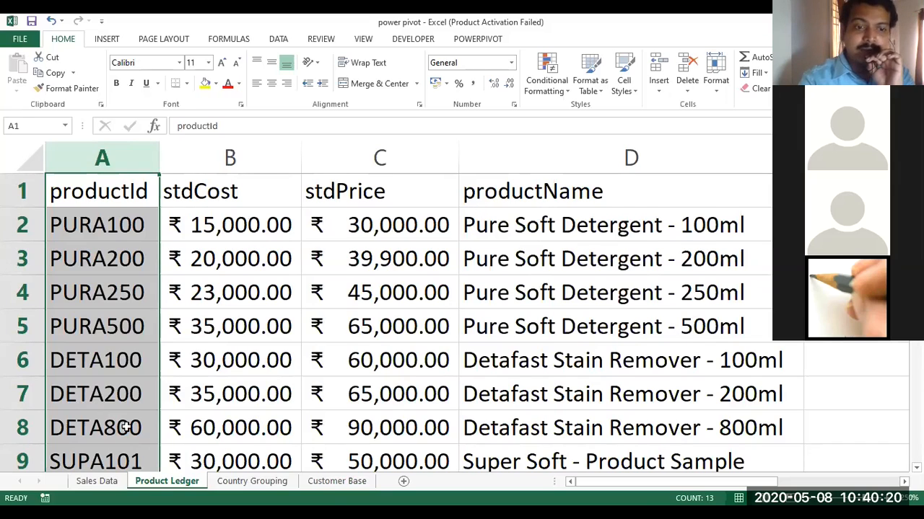
left_click(120, 328)
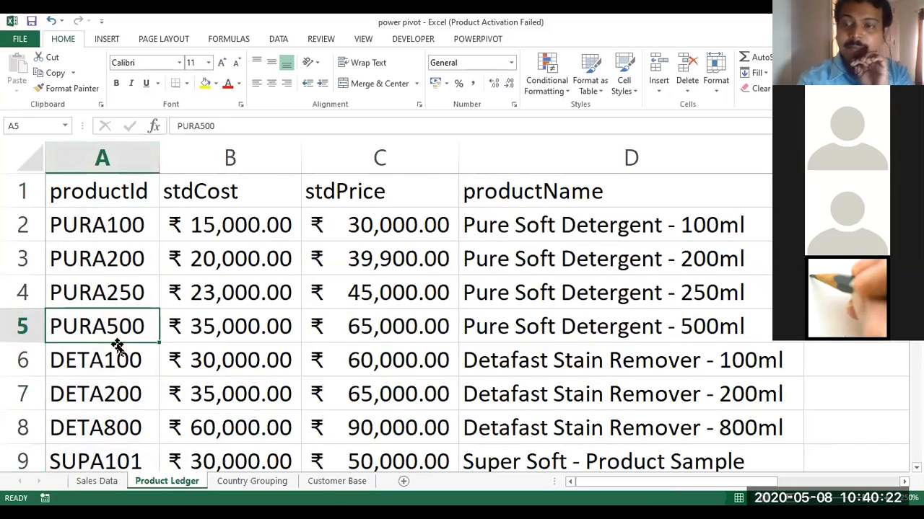
left_click(97, 481)
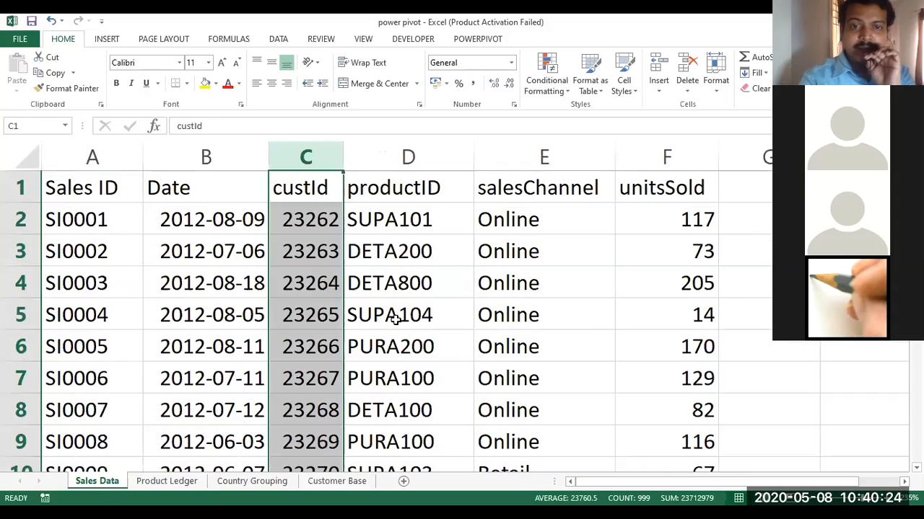
left_click(395, 319)
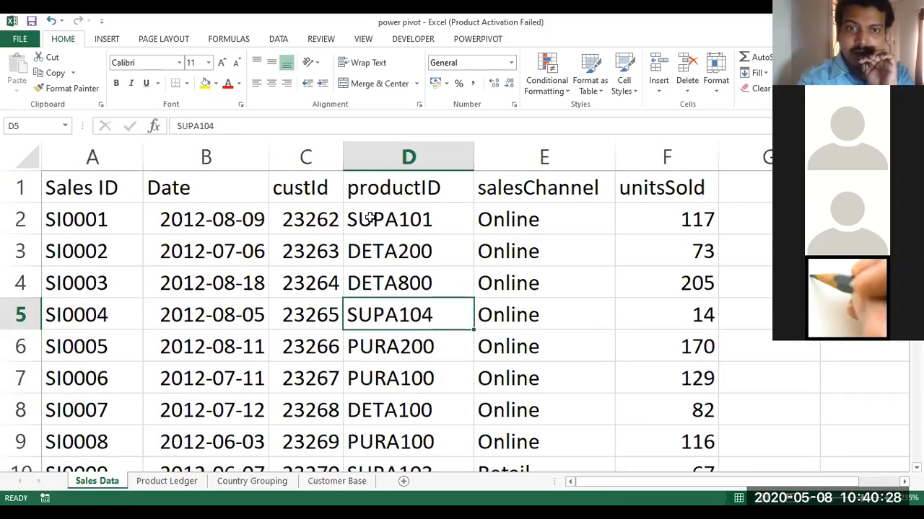
- Examine the Sales ID, Date, custId and productID columns of Sales Data again, ending on the first record's custId
left_click(315, 157)
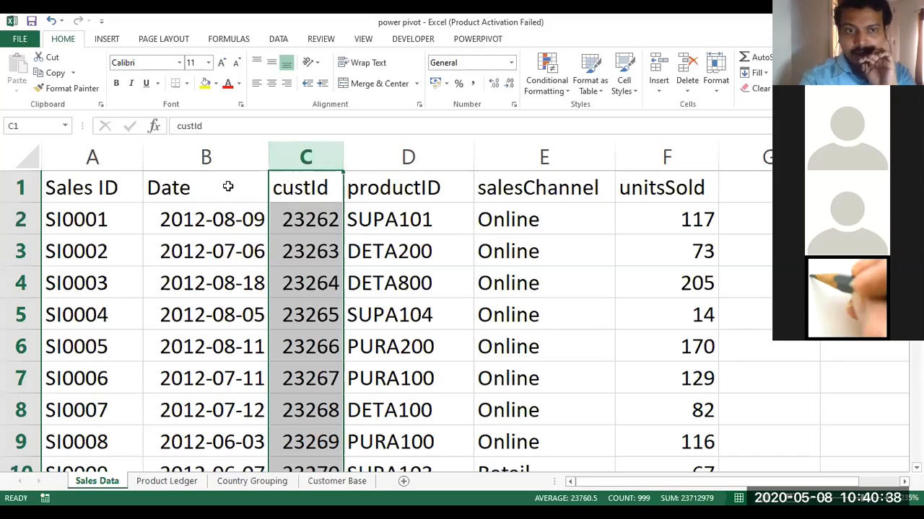
left_click(202, 206)
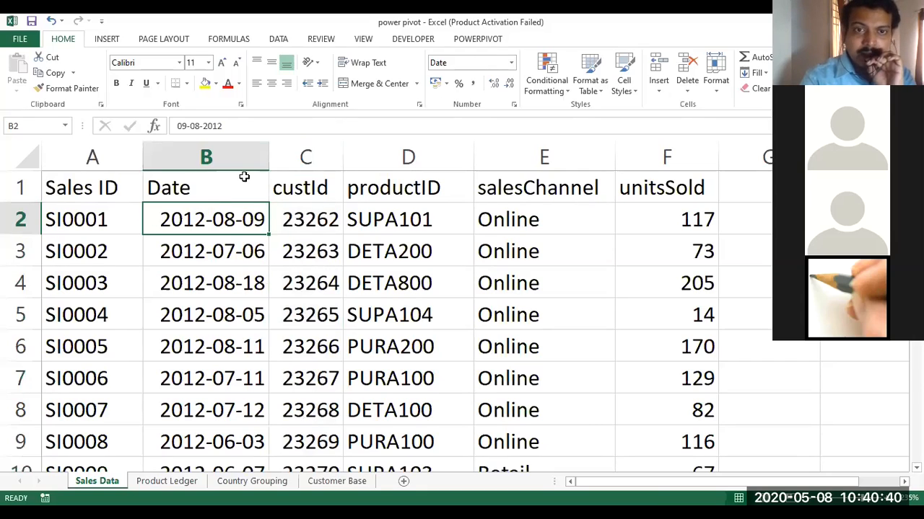
left_click(307, 160)
left_click(406, 155)
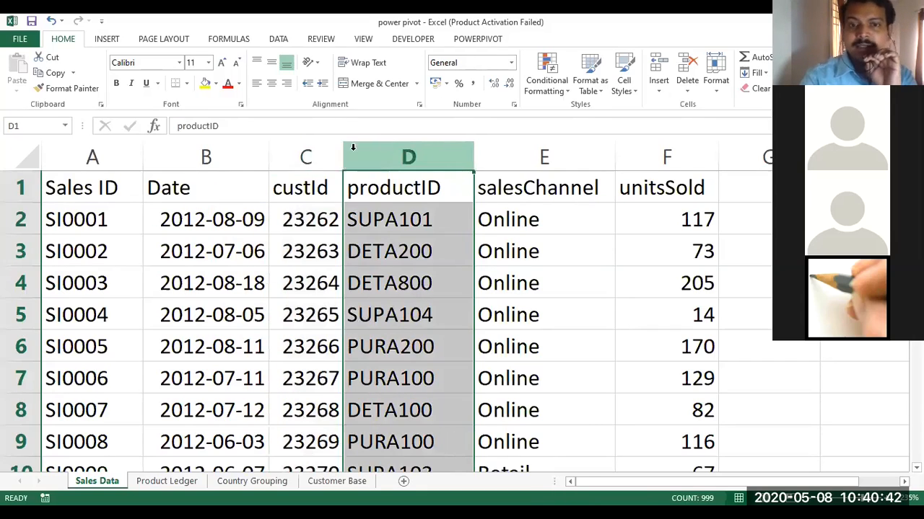
left_click(309, 150)
left_click(110, 155)
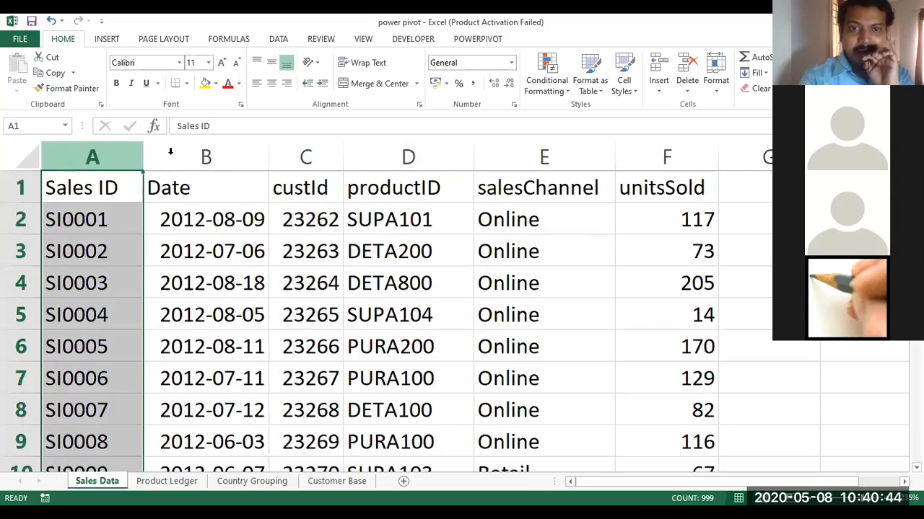
left_click(310, 154)
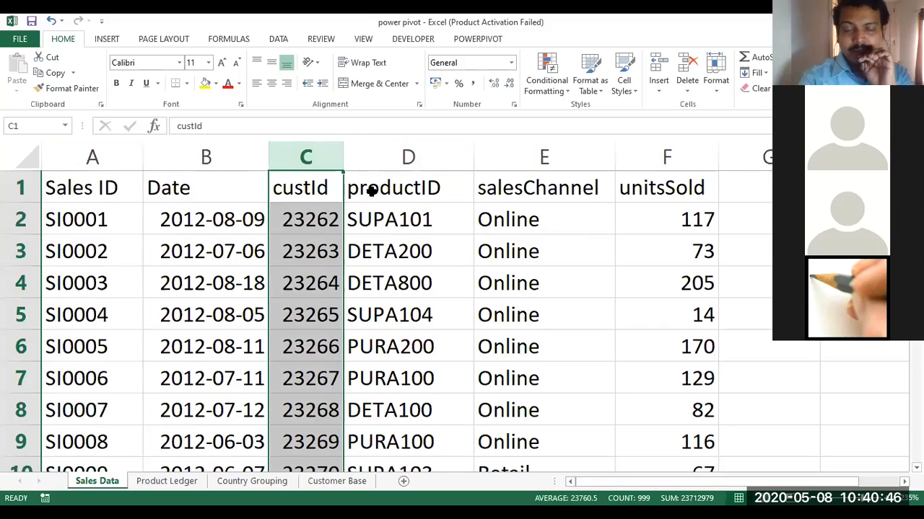
left_click(314, 183)
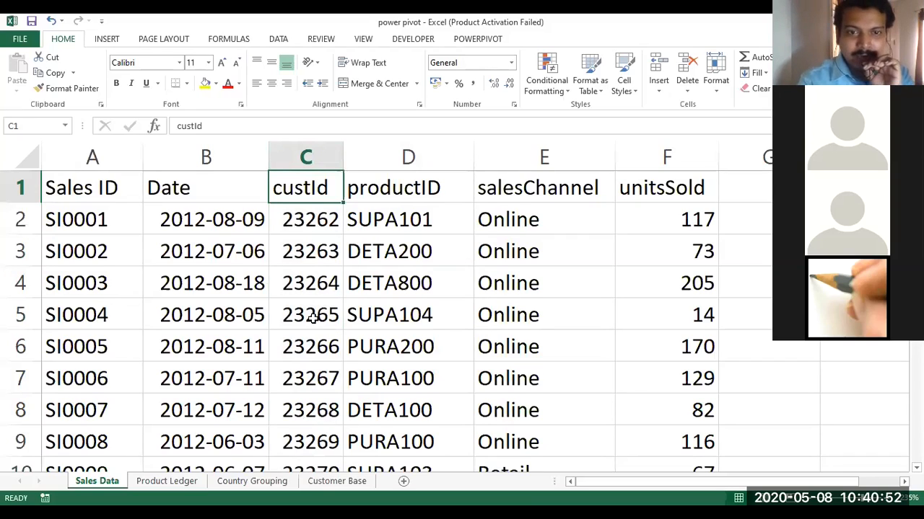
left_click(307, 217)
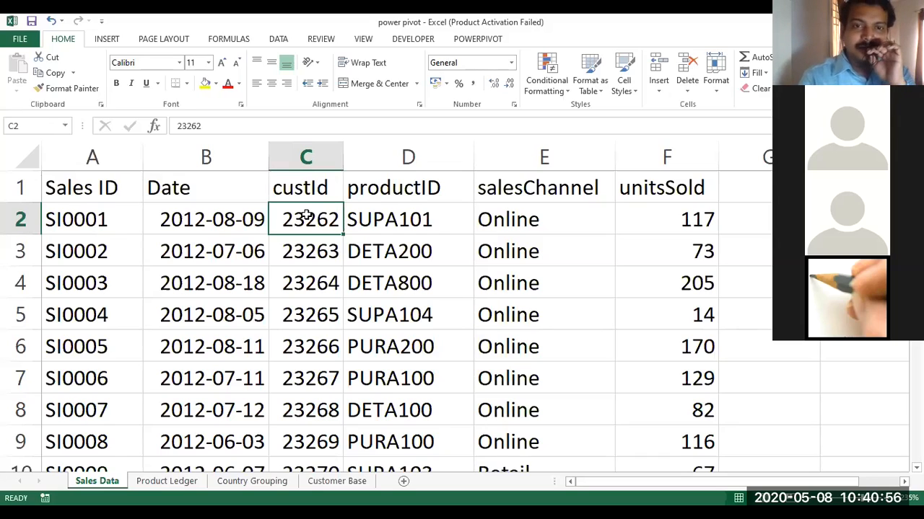
left_click(79, 221)
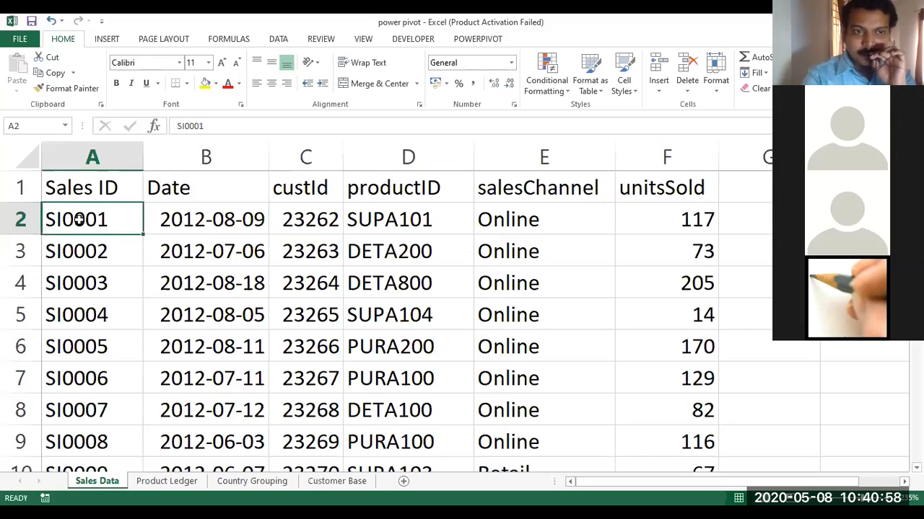
left_click(318, 221)
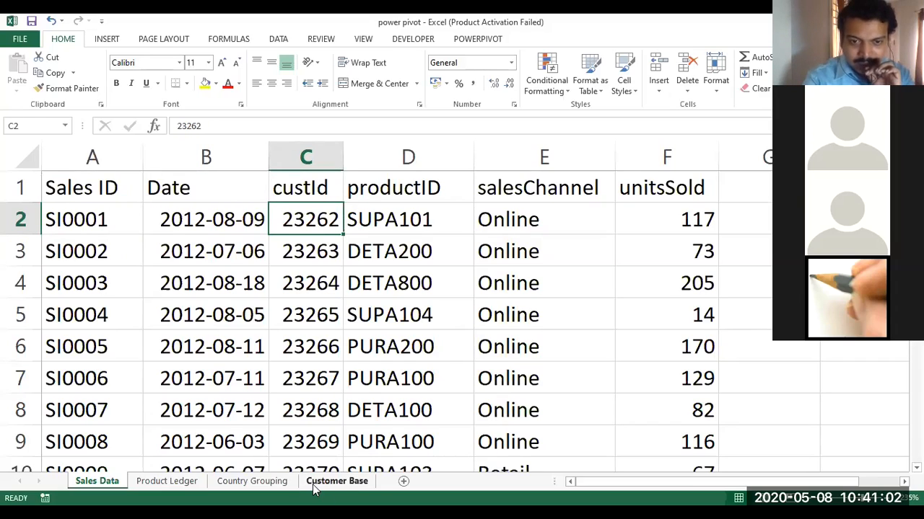
- Examine the first record's custId, custName and custCountry fields on the Customer Base sheet
left_click(336, 482)
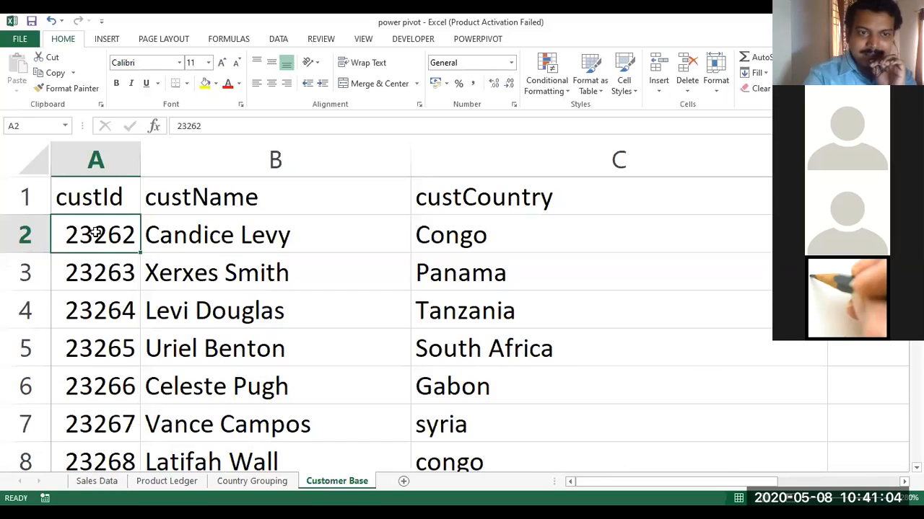
left_click(166, 236)
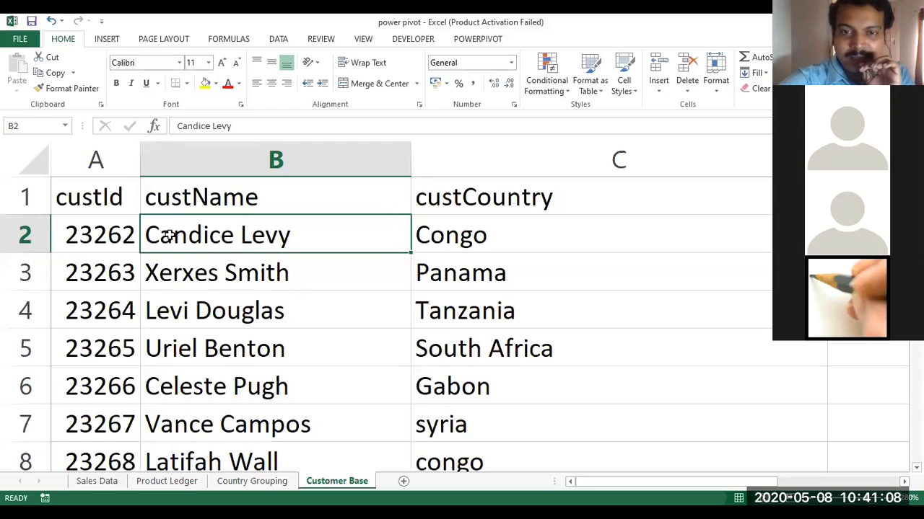
left_click(451, 230)
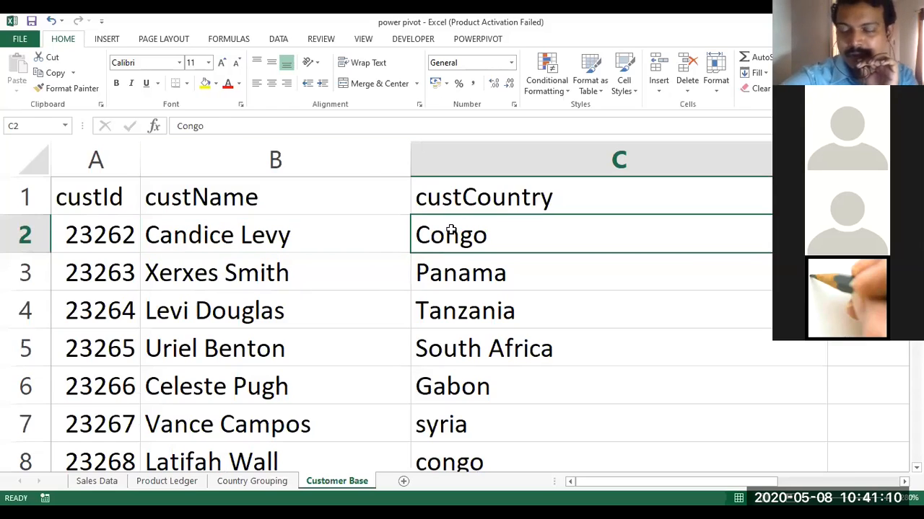
left_click(151, 237)
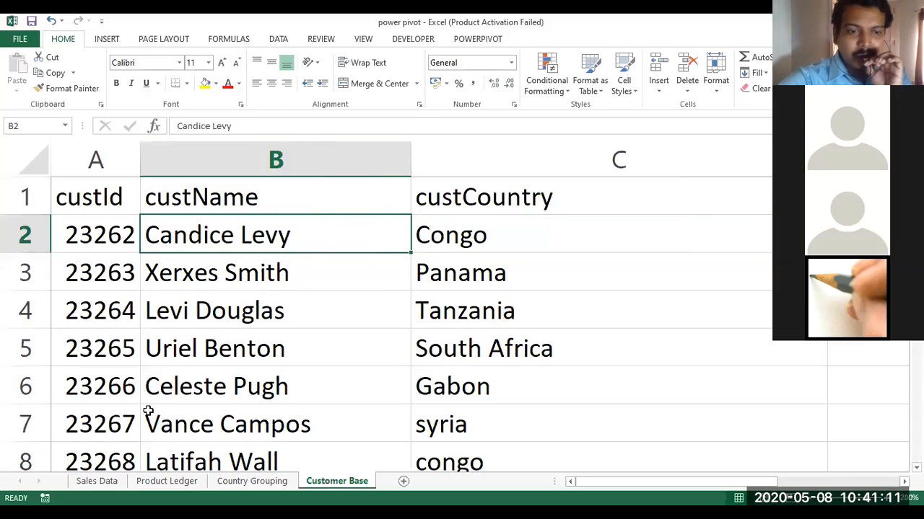
- Trace the custId of sale SI0002 from Sales Data to the matching customer name on Customer Base
left_click(101, 482)
left_click(85, 243)
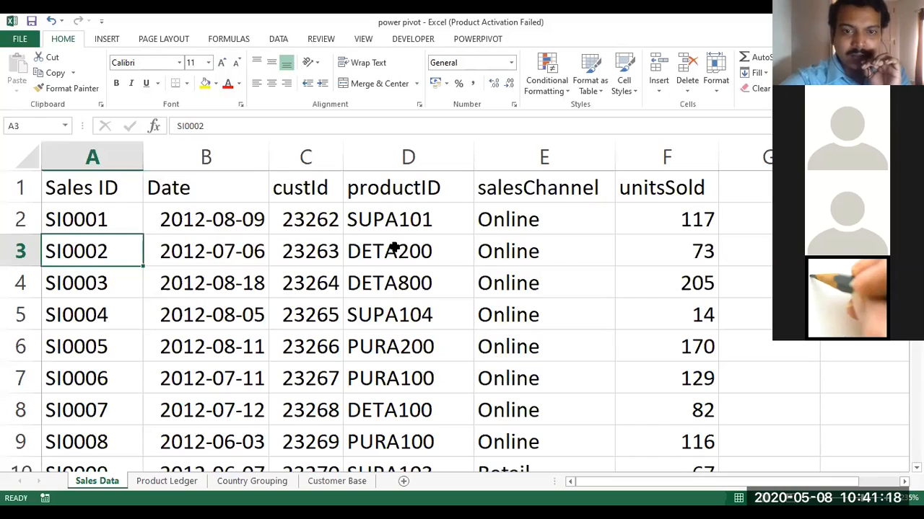
left_click(323, 251)
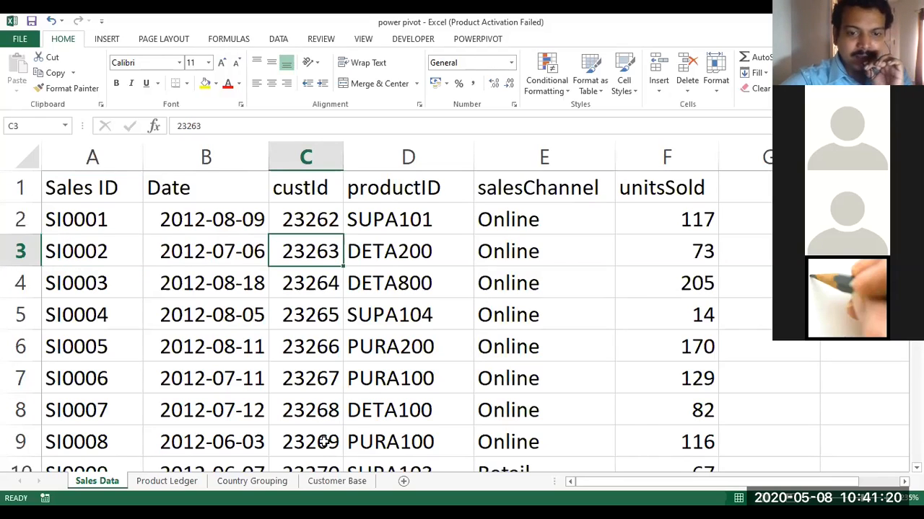
left_click(328, 481)
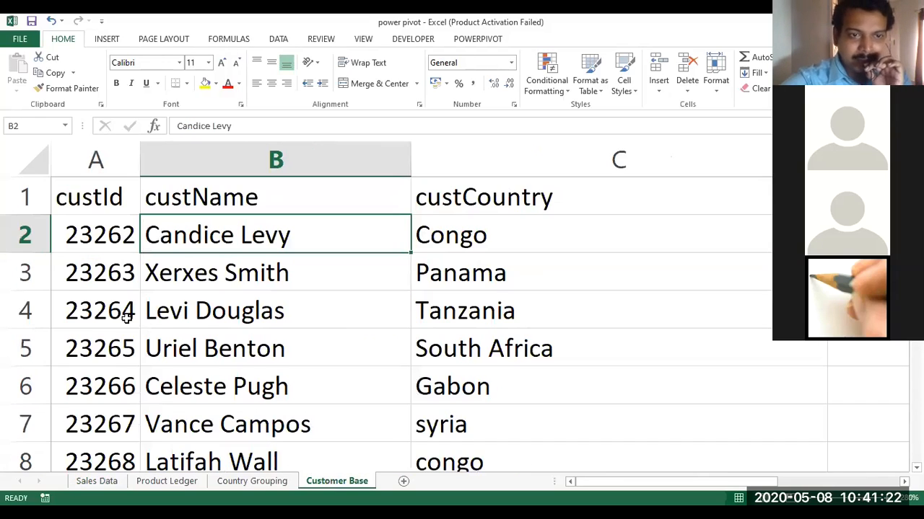
left_click(101, 283)
left_click(163, 279)
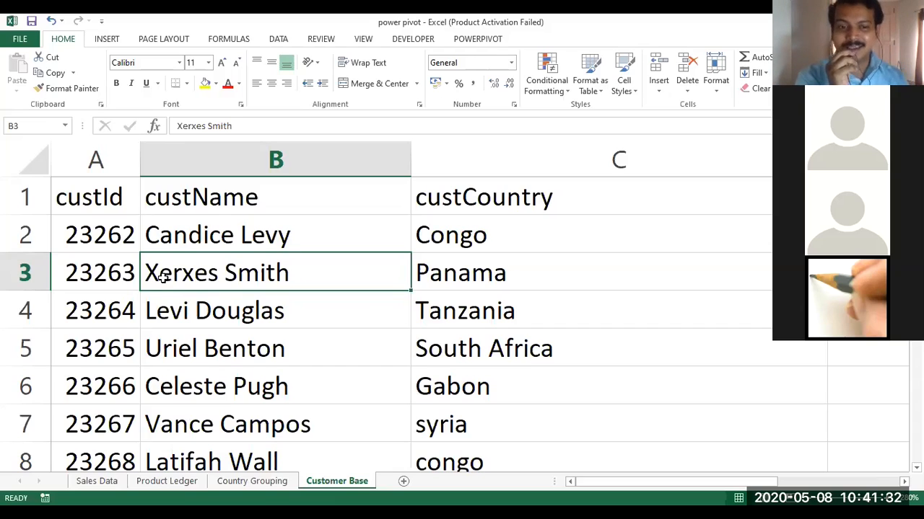
- Review the Sales Data, Product Ledger, Country Grouping and Customer Base sheets one by one, ending back on Sales Data
left_click(89, 484)
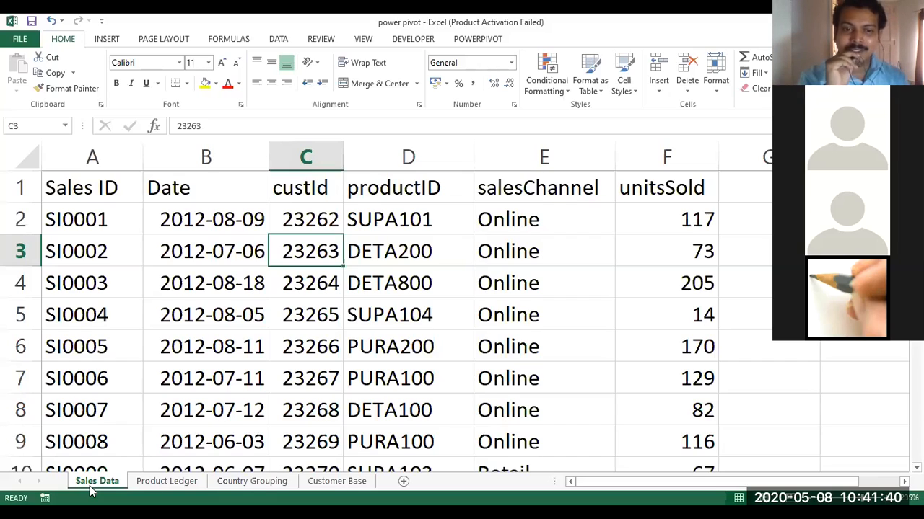
left_click(153, 485)
left_click(252, 482)
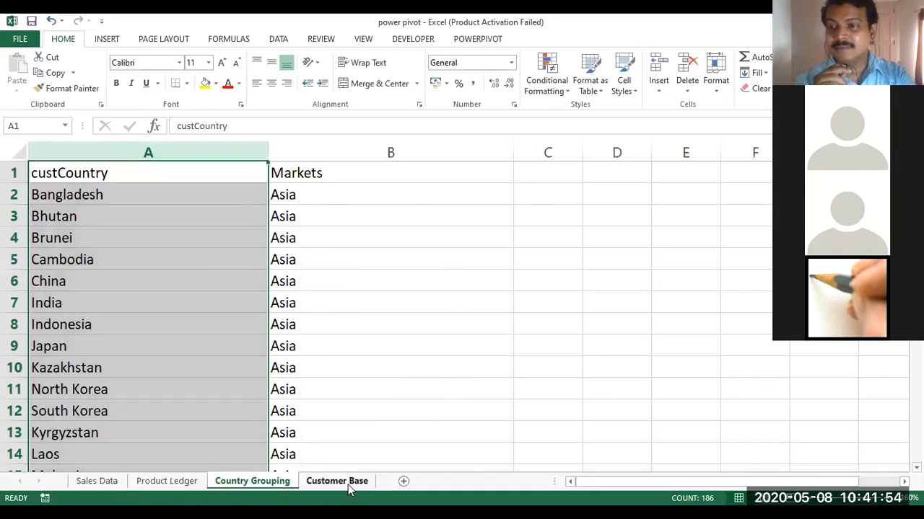
left_click(348, 485)
left_click(232, 485)
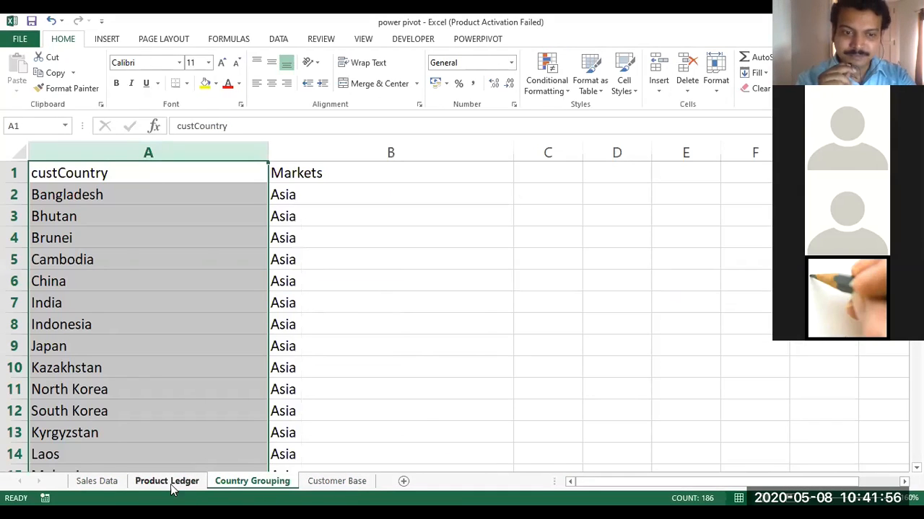
left_click(171, 486)
left_click(101, 483)
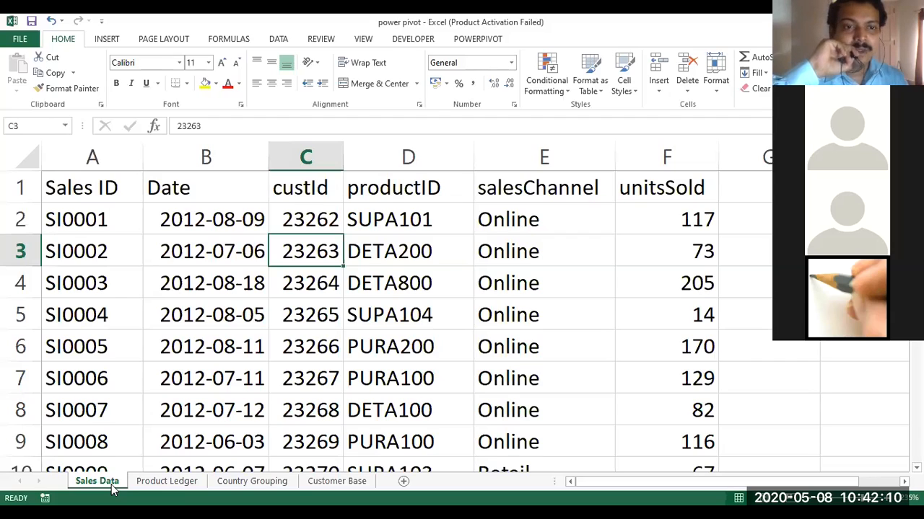
- Compare the Sales ID and custId of sale SI0001 on Sales Data with the custId and custName columns on Customer Base
left_click(207, 350)
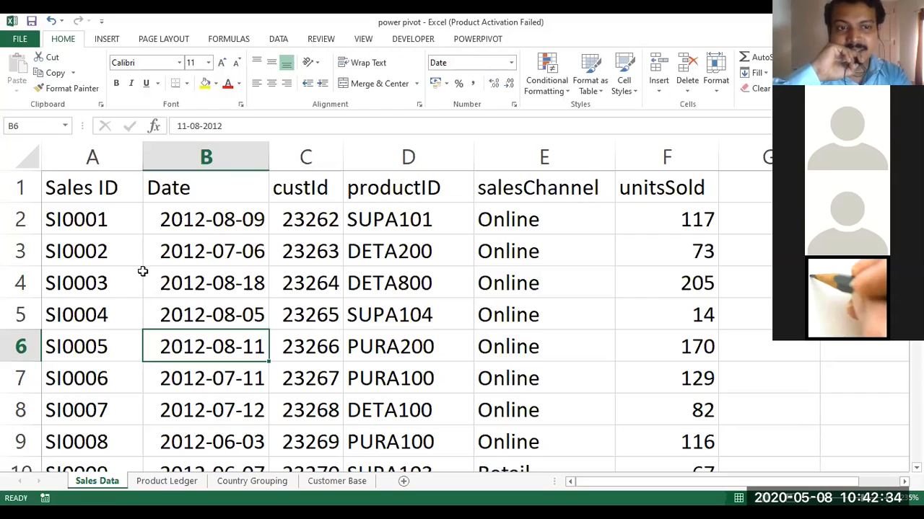
left_click(96, 218)
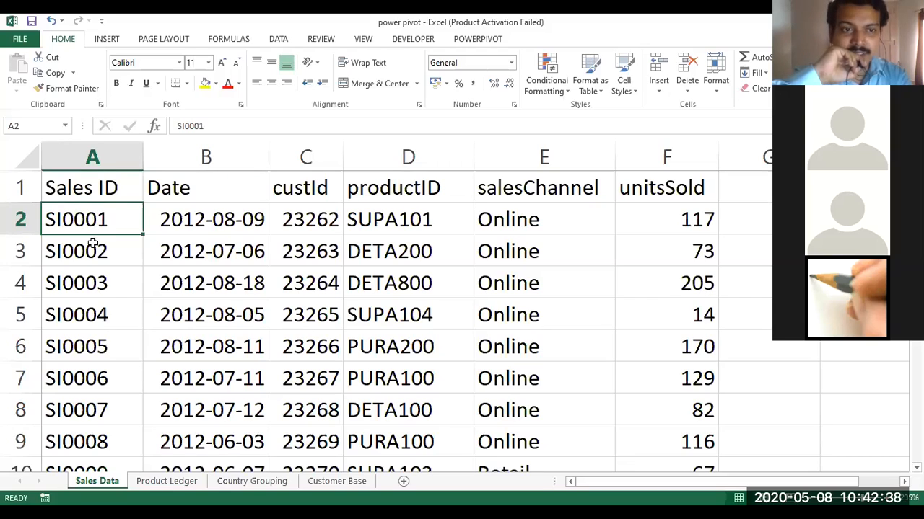
left_click(322, 212)
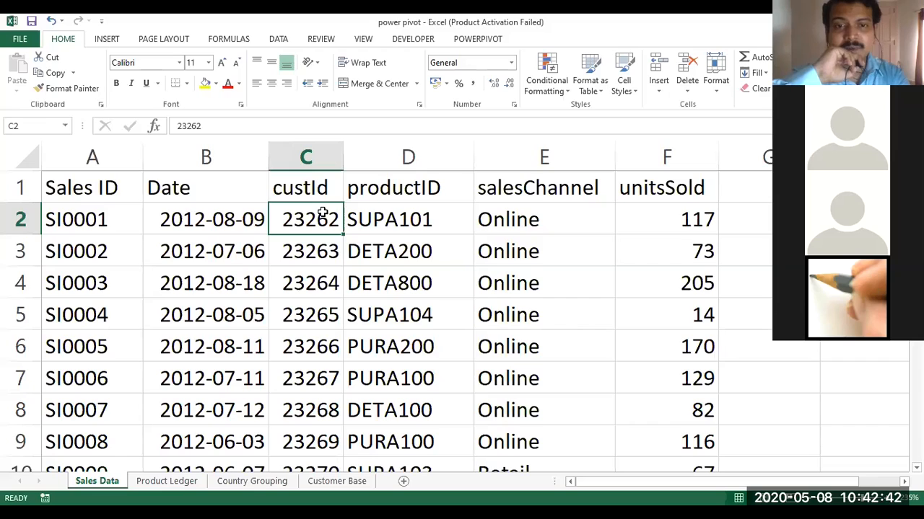
left_click(342, 486)
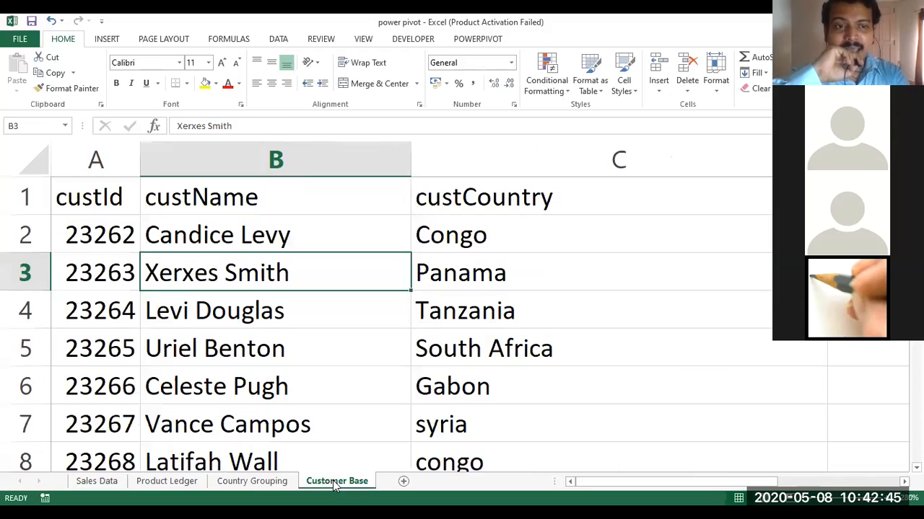
left_click(112, 275)
left_click(219, 275)
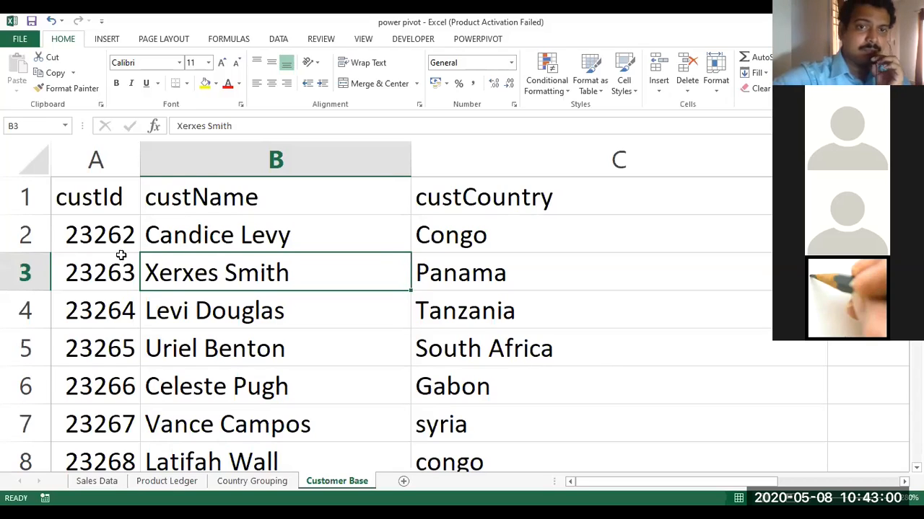
left_click(375, 217)
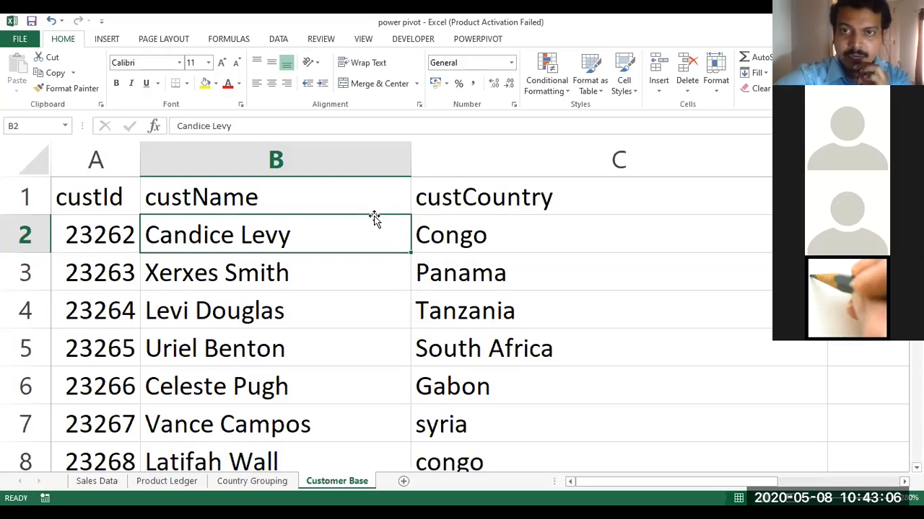
left_click(314, 335)
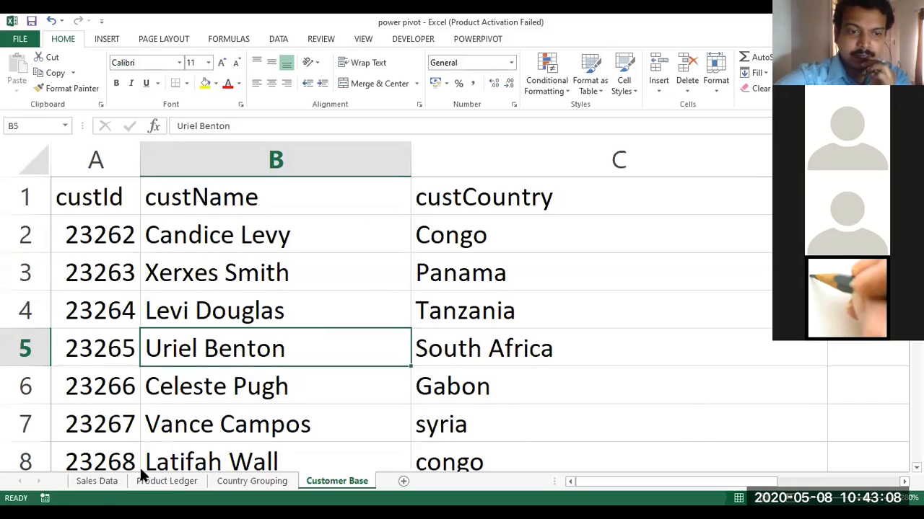
- Examine the custId and productID columns on Sales Data and the block of records from A1 to F9
left_click(115, 487)
left_click(272, 381)
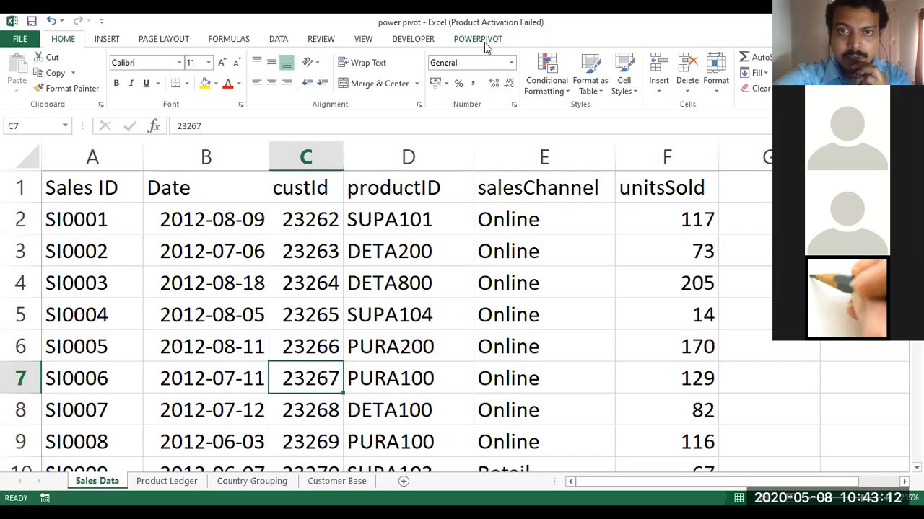
left_click(312, 340)
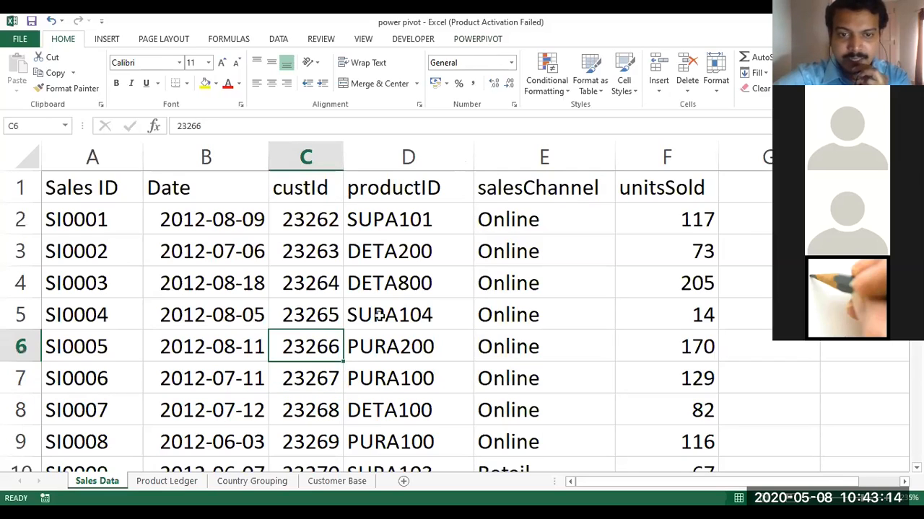
left_click(379, 330)
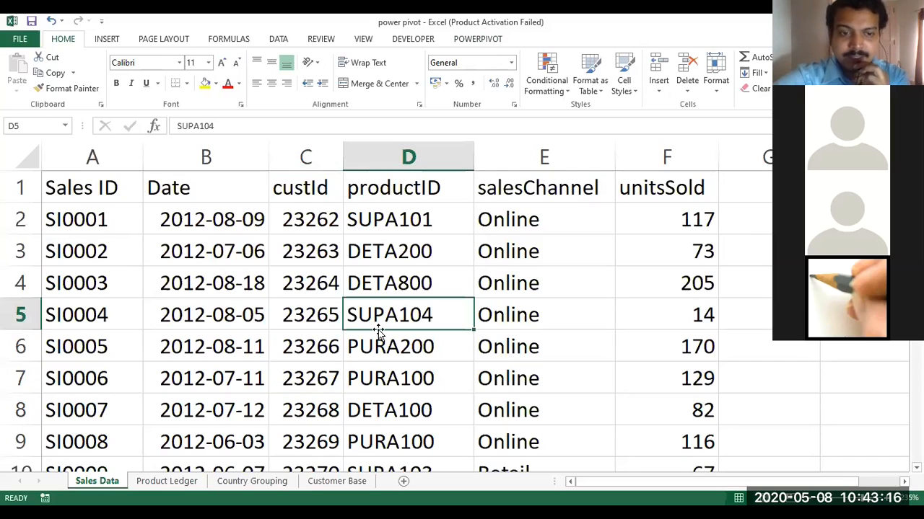
scroll(378, 330, "down", 1)
scroll(378, 330, "down", 1)
left_click(378, 329)
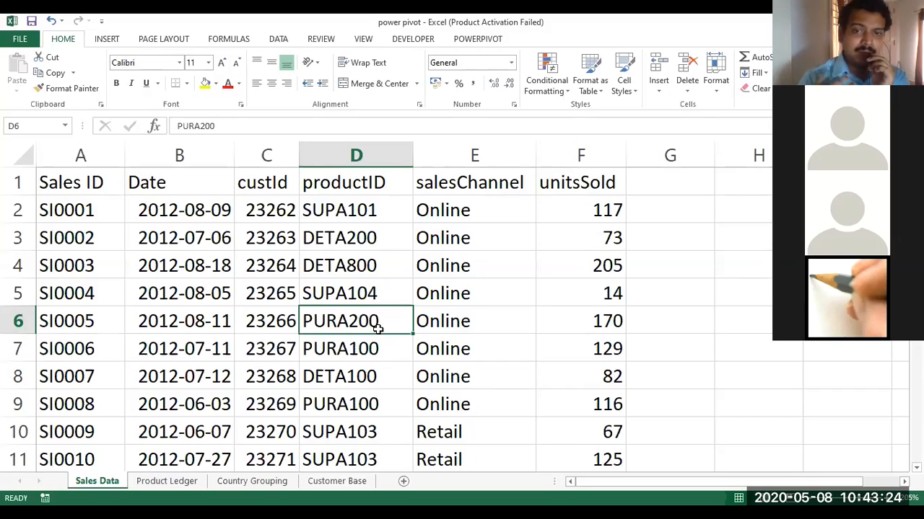
left_click(241, 283)
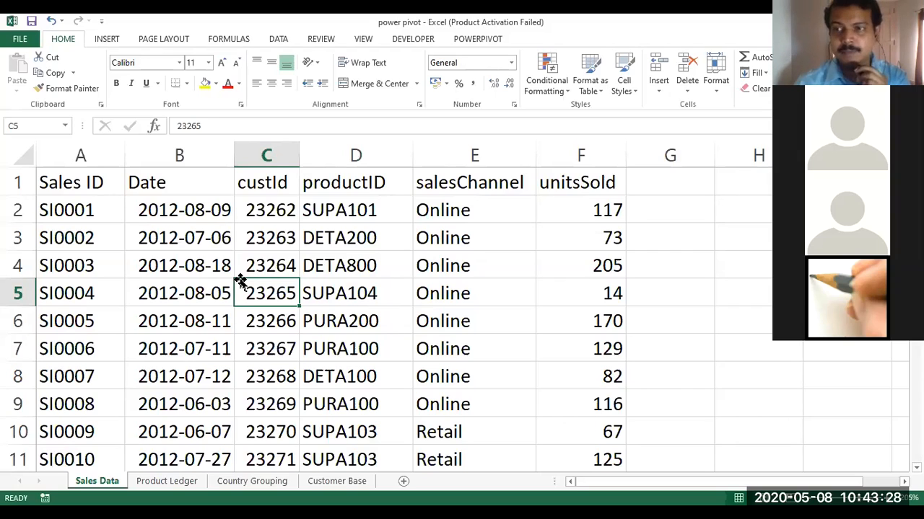
left_click_drag(89, 186, 601, 412)
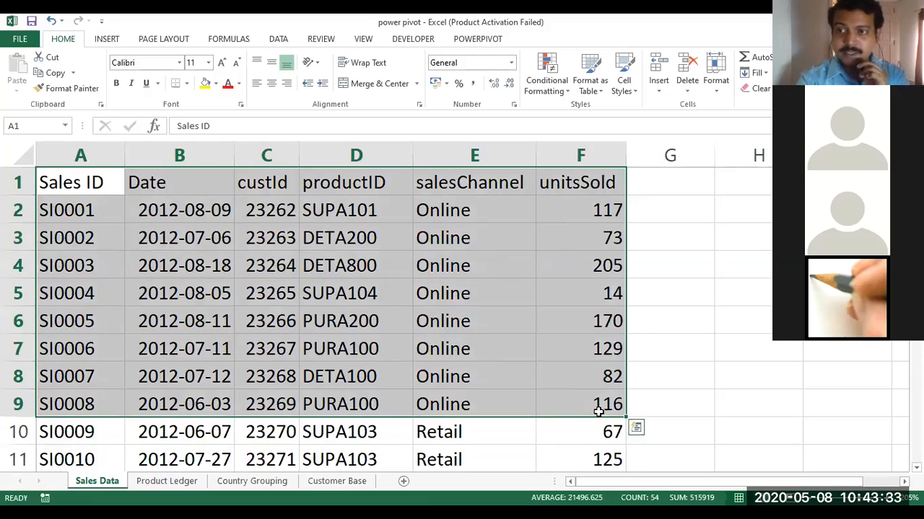
left_click(428, 300)
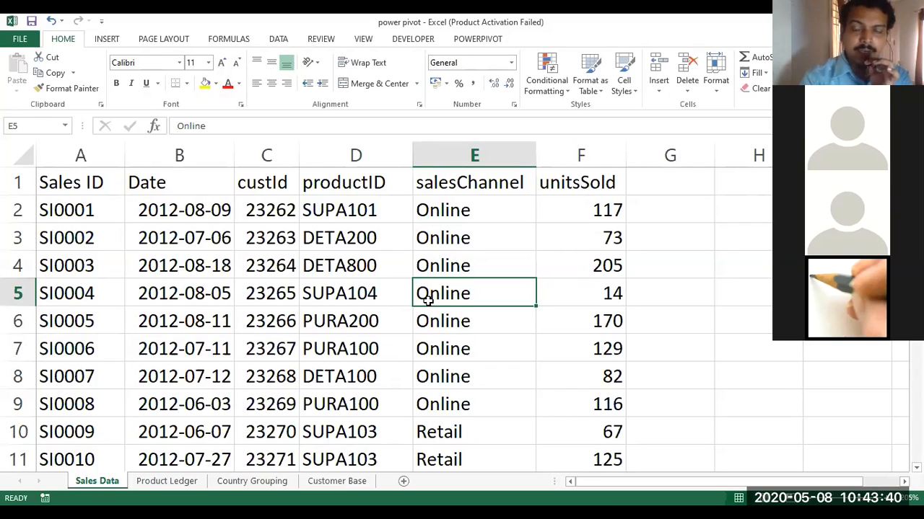
- Convert the Sales Data range A1:F999 into a table with headers
left_click(301, 267)
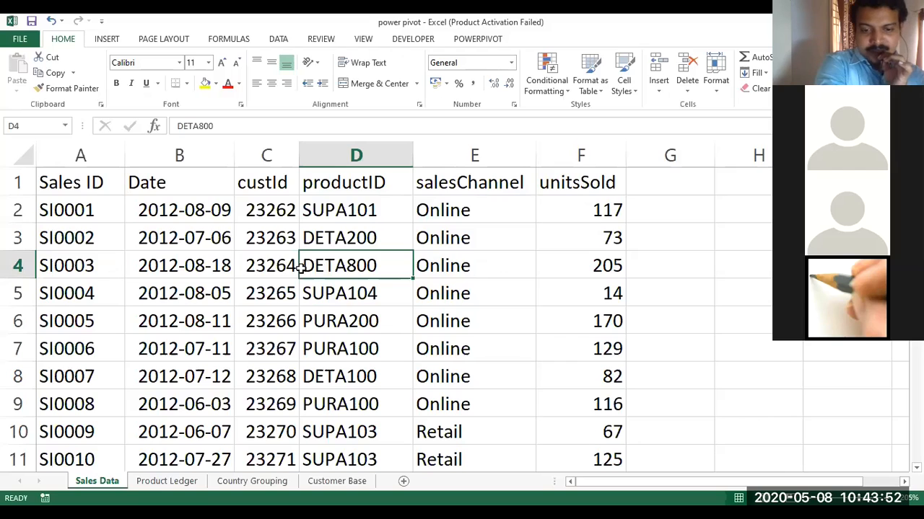
key("ctrl+t")
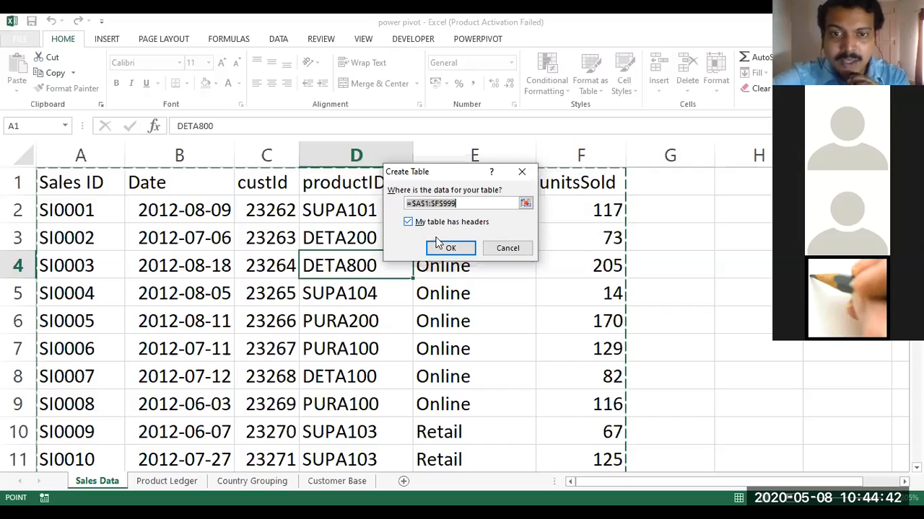
left_click(413, 228)
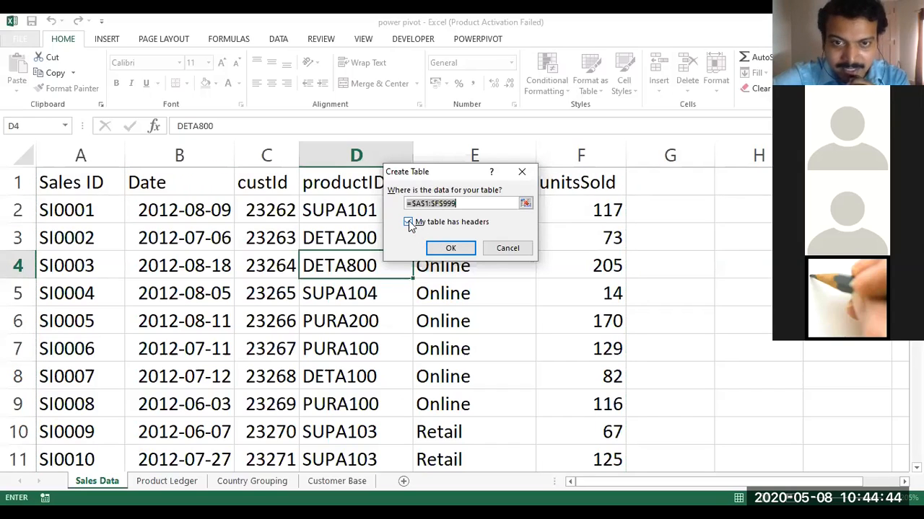
left_click(408, 223)
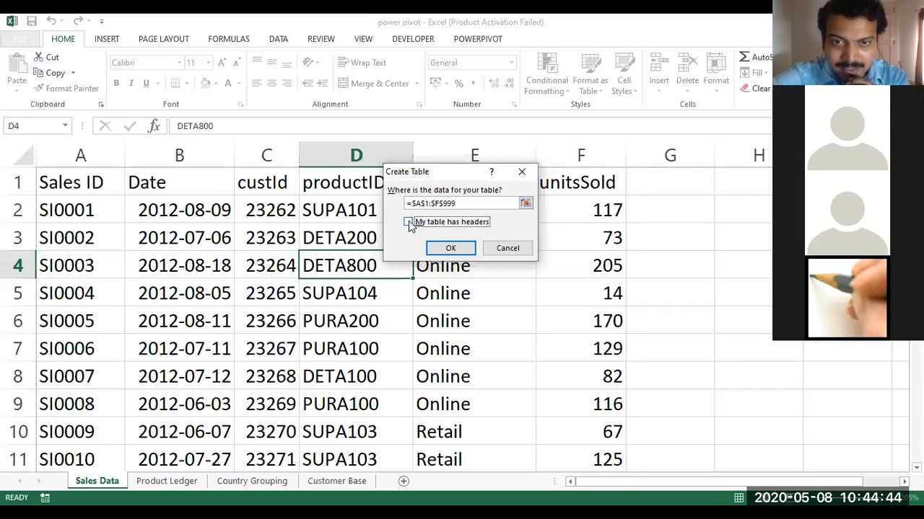
left_click(438, 245)
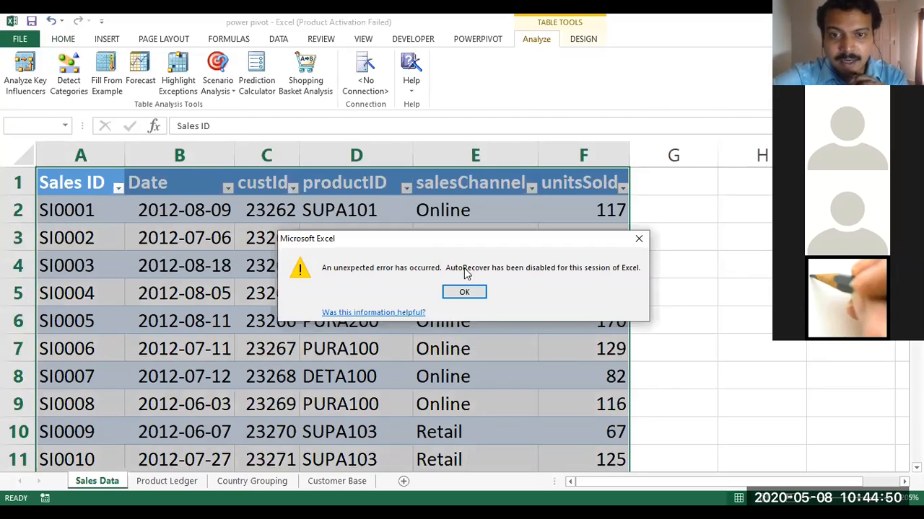
left_click(466, 292)
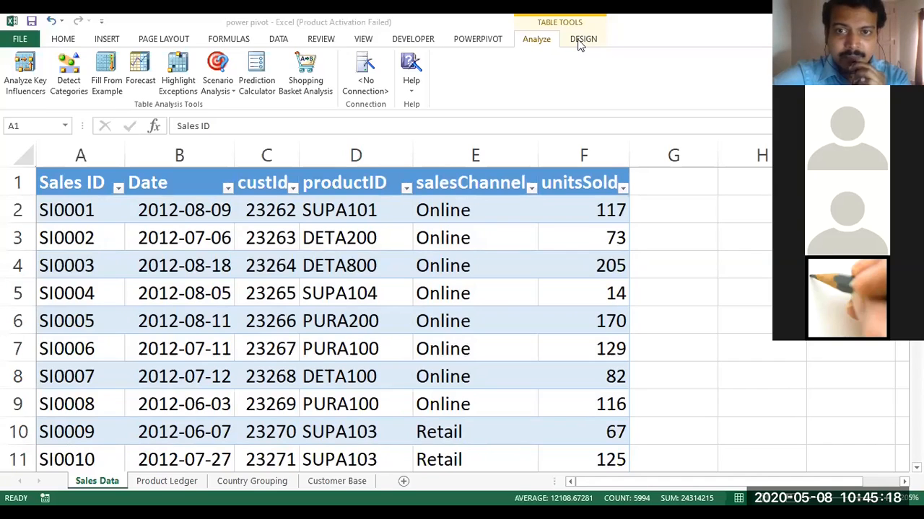
- Rename the table on the Sales Data sheet as F_Sales
left_click(583, 40)
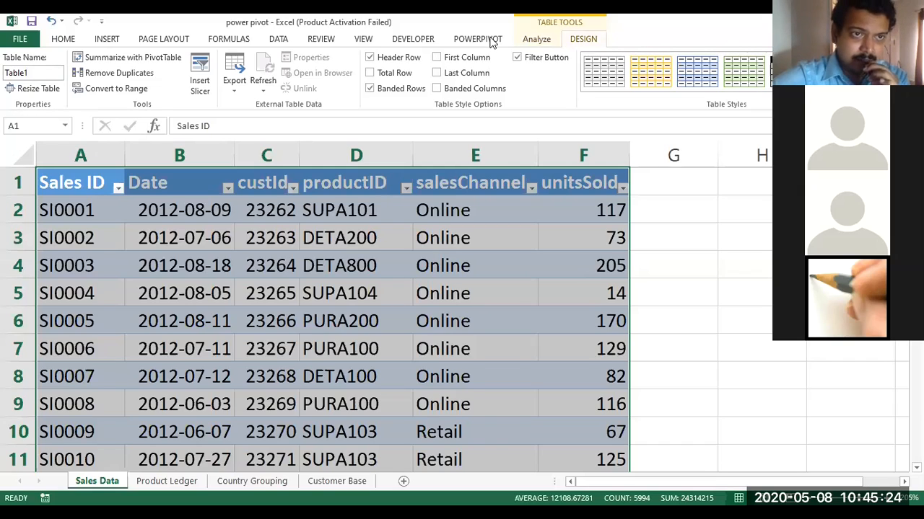
left_click(35, 76)
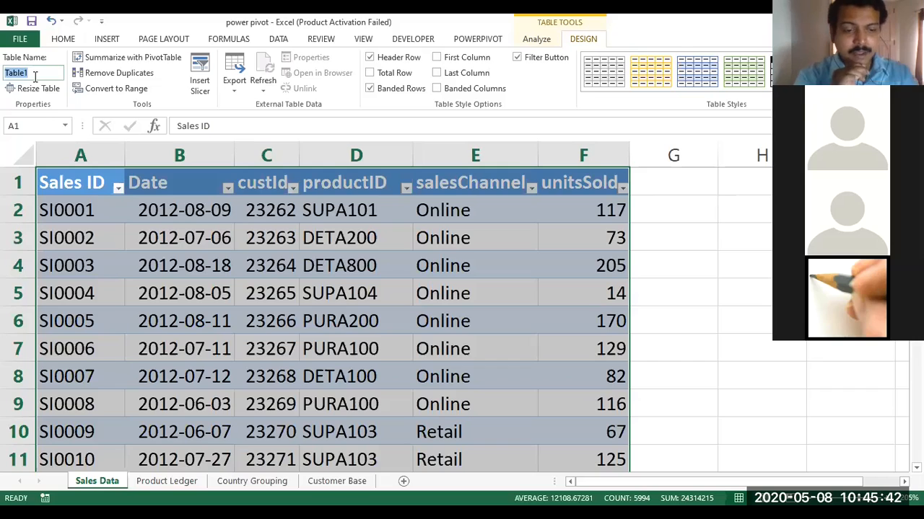
type("Sal")
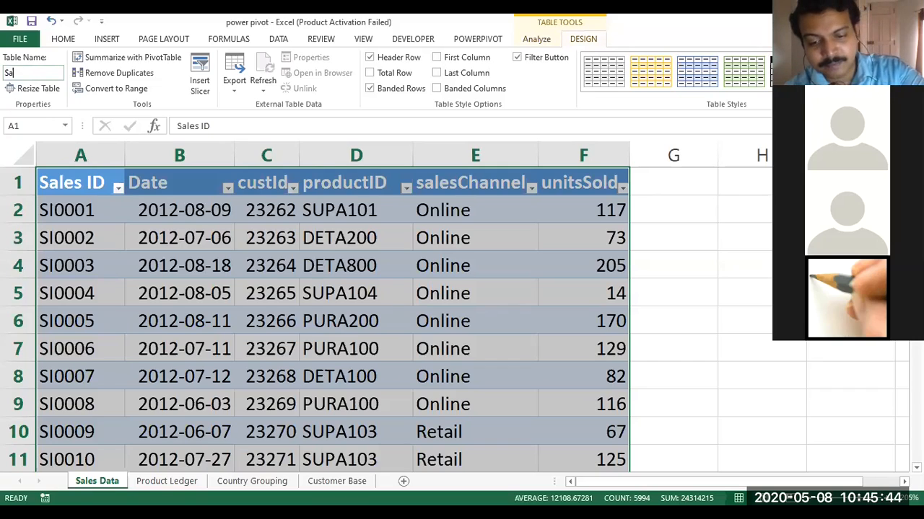
type("e")
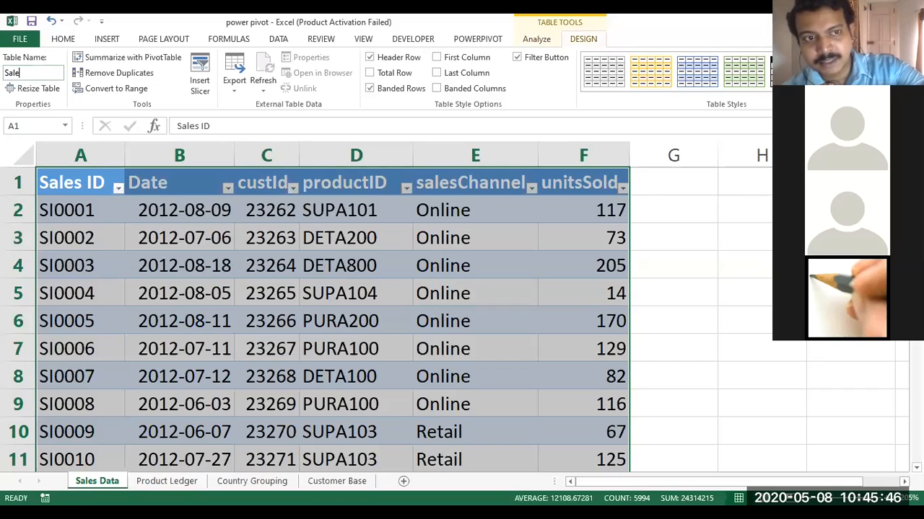
key("BackSpace")
key("BackSpace")
key("BackSpace")
key("BackSpace")
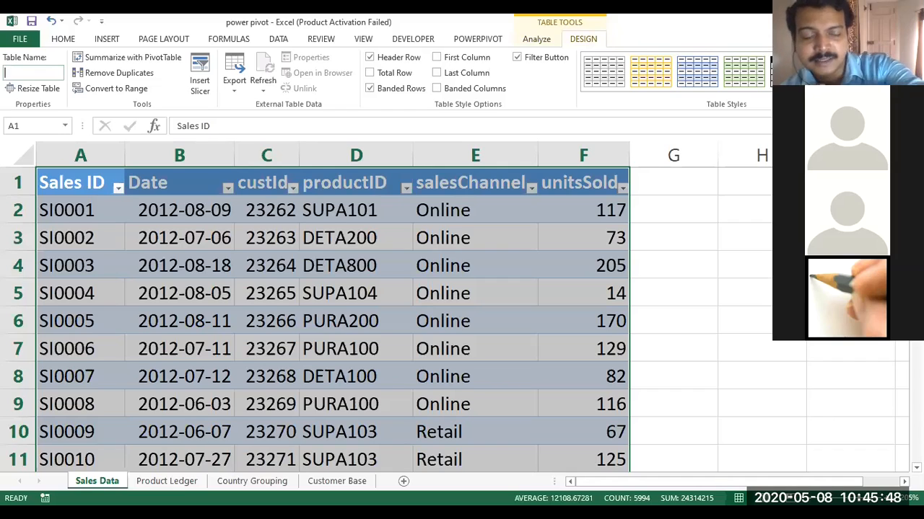
type("F")
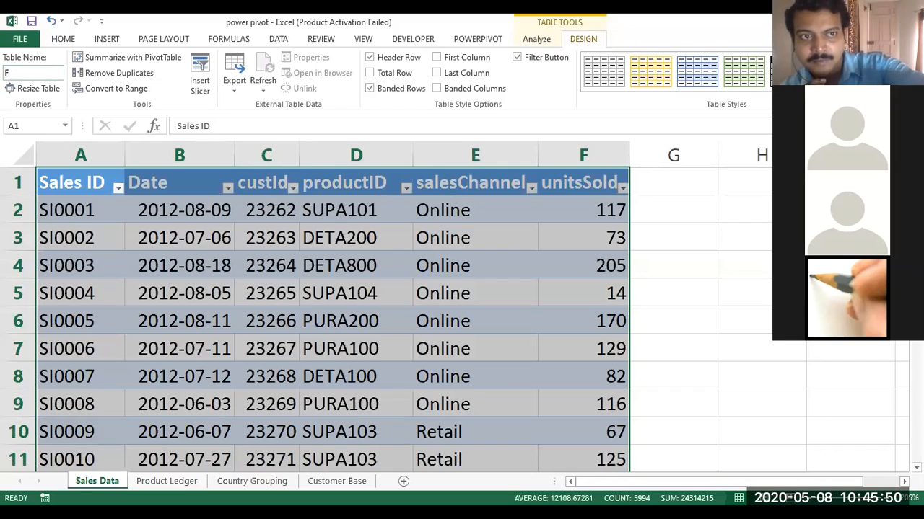
type("_")
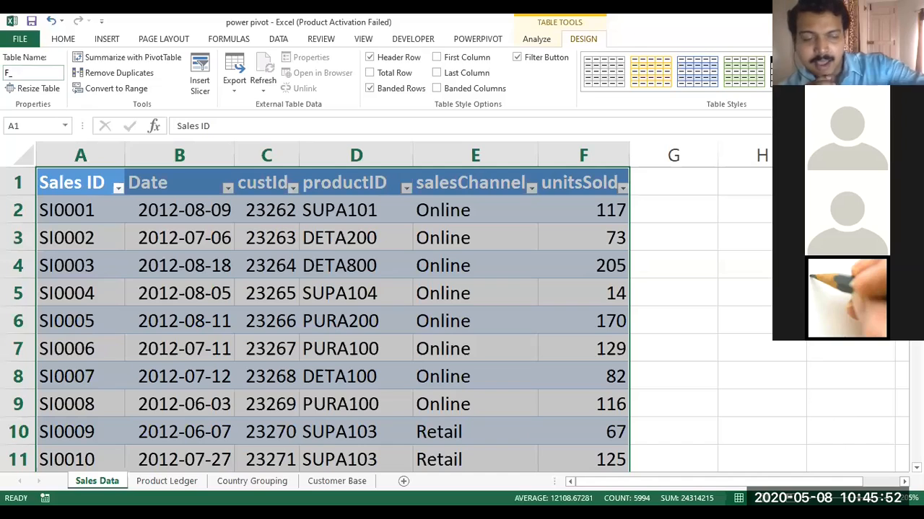
type("Sal")
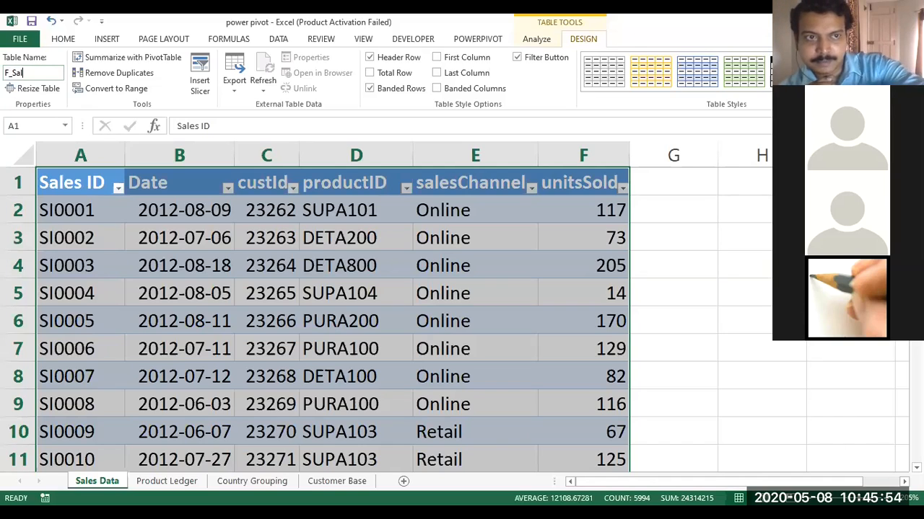
type("es")
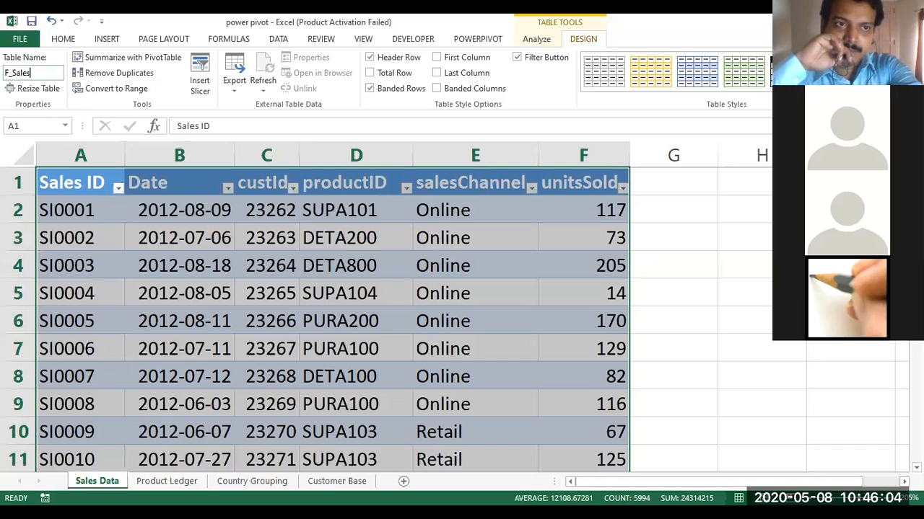
key("Return")
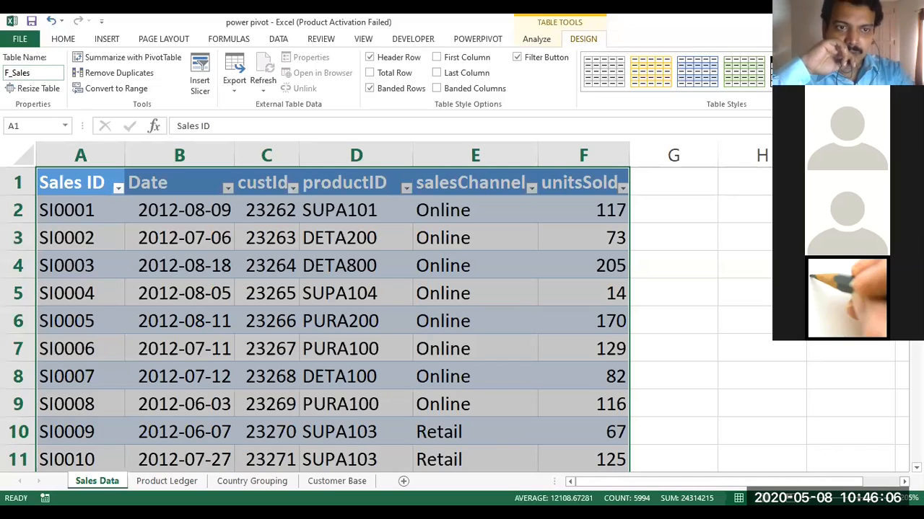
left_click(173, 359)
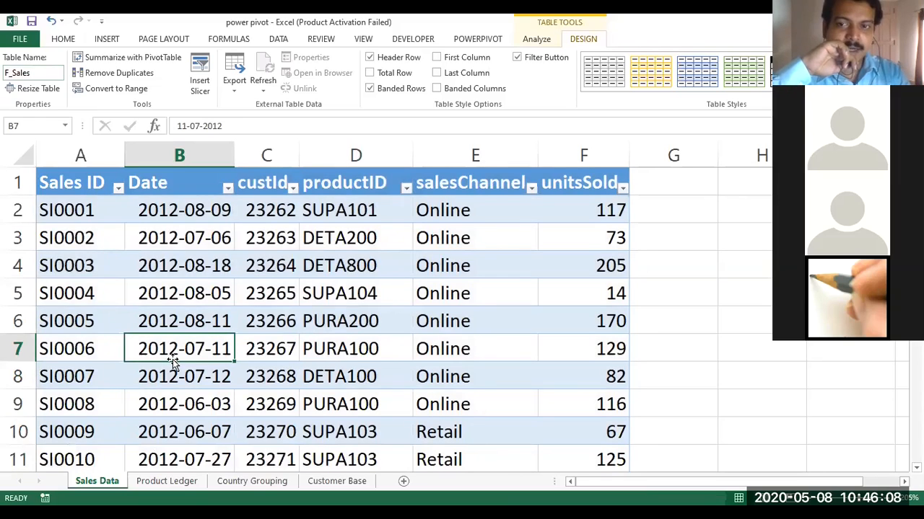
left_click(289, 289)
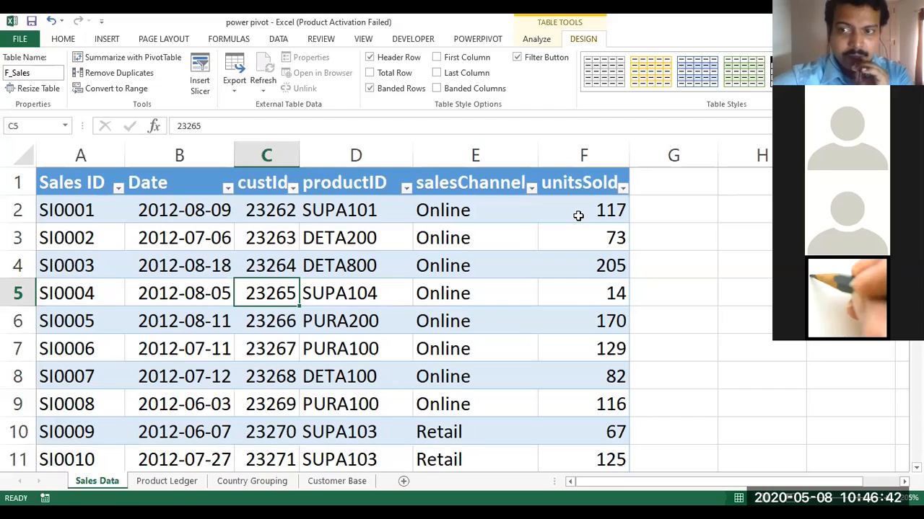
key("alt+Tab")
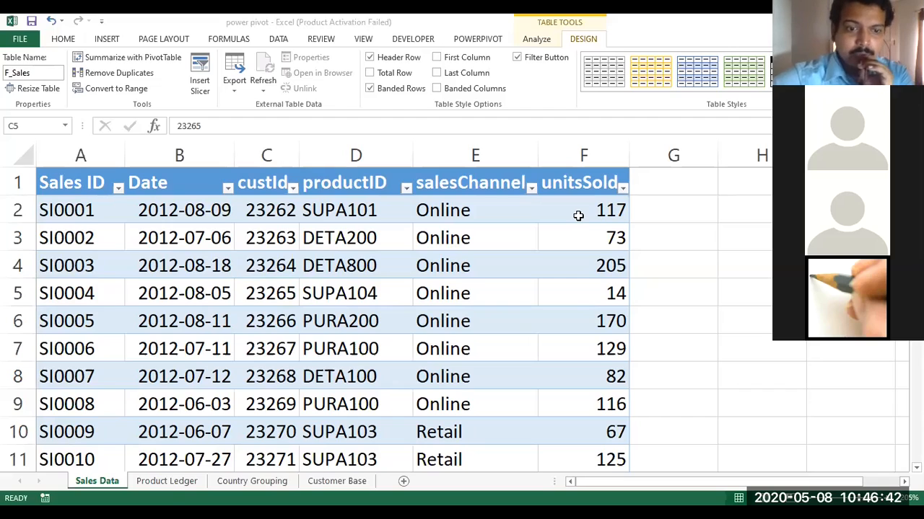
- Convert the Product Ledger range A1:D13 into a table with headers
left_click(171, 482)
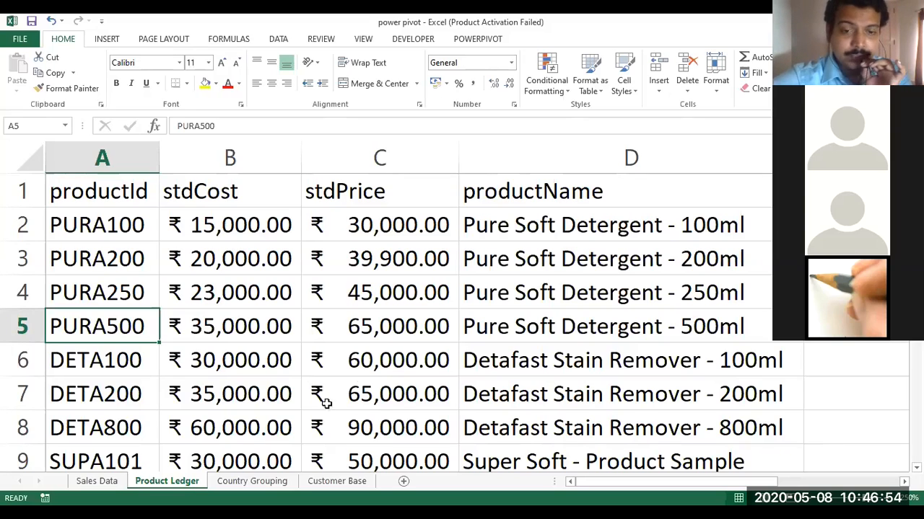
left_click(321, 326)
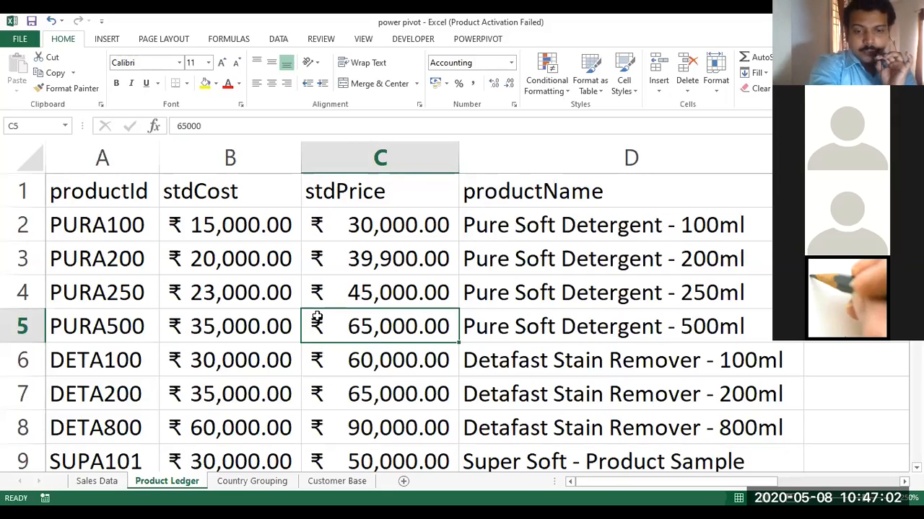
key("ctrl+t")
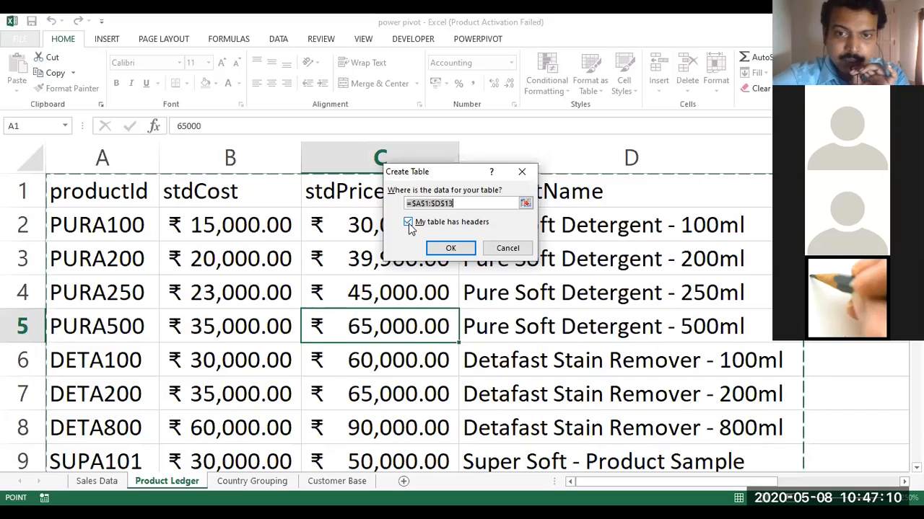
left_click(435, 249)
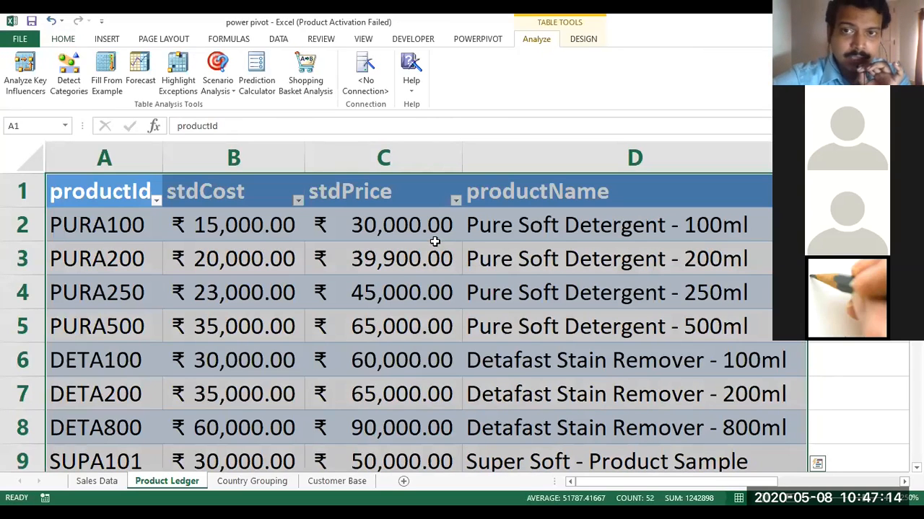
- Rename the table on the Product Ledger sheet as D_Product
left_click(581, 41)
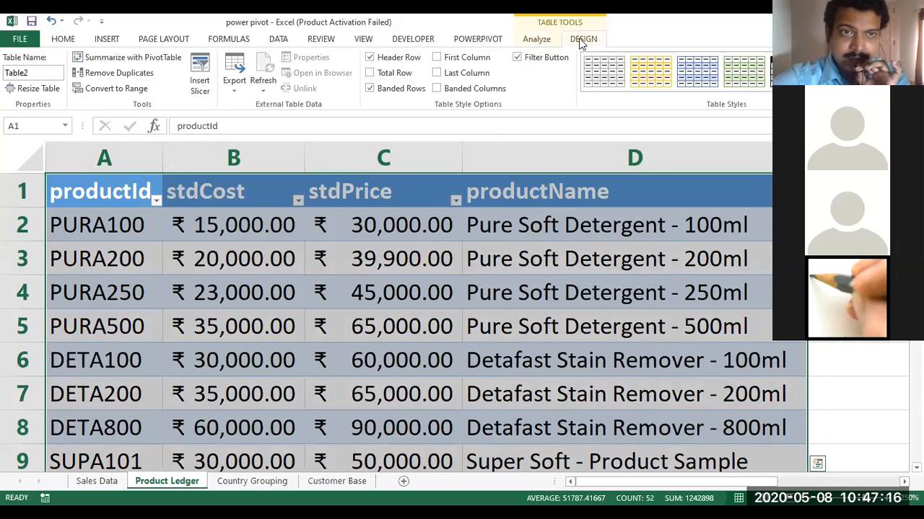
left_click(40, 79)
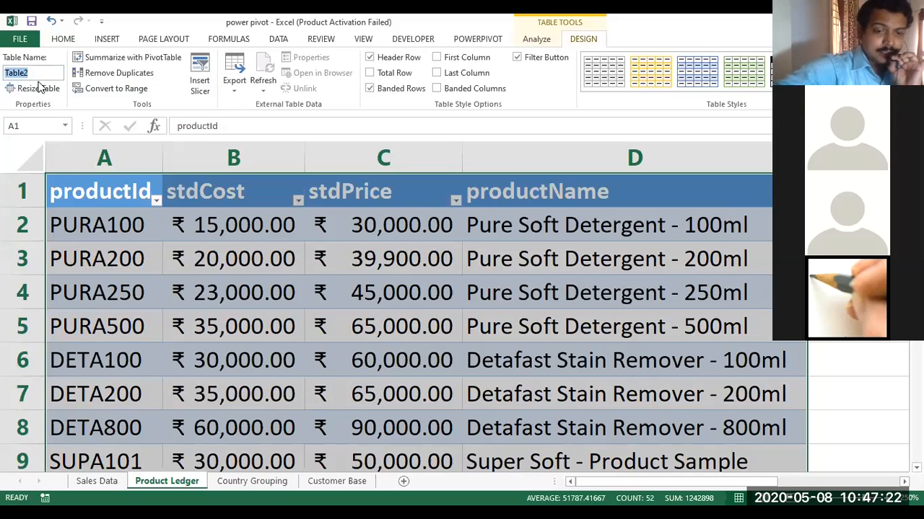
type("D")
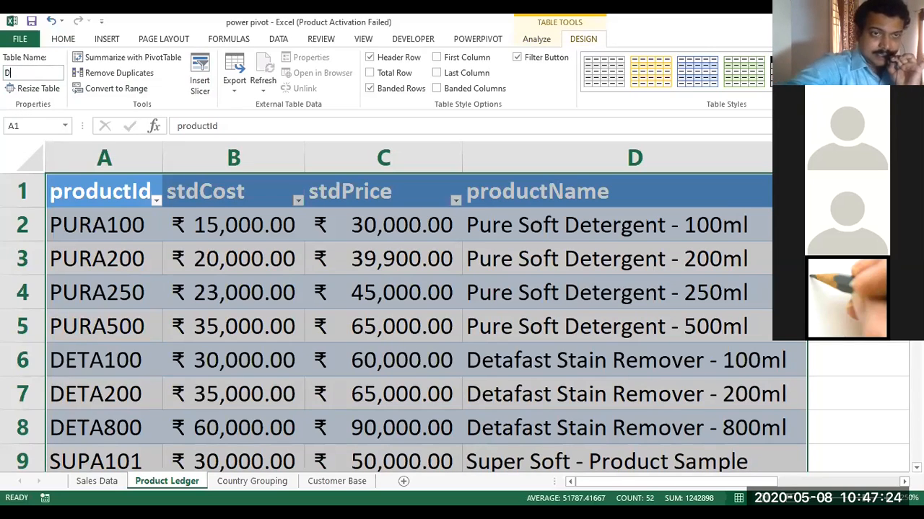
type("_Product")
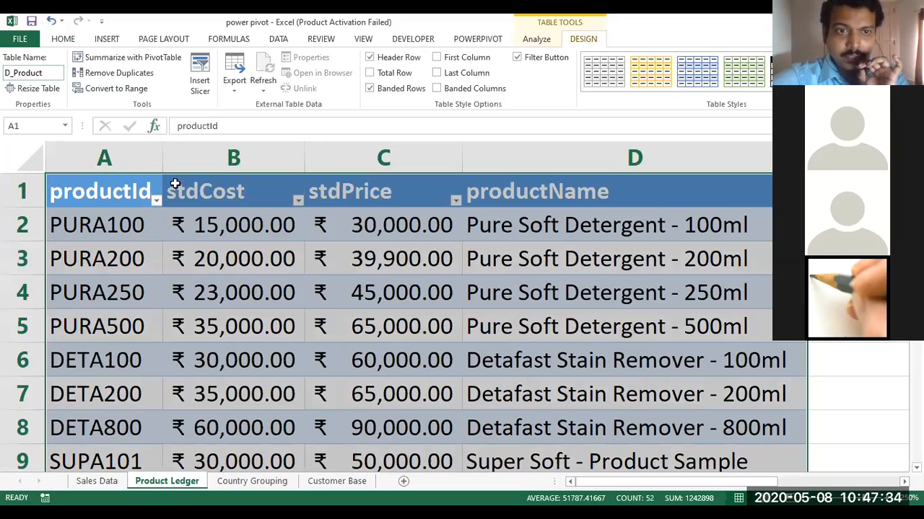
left_click(187, 230)
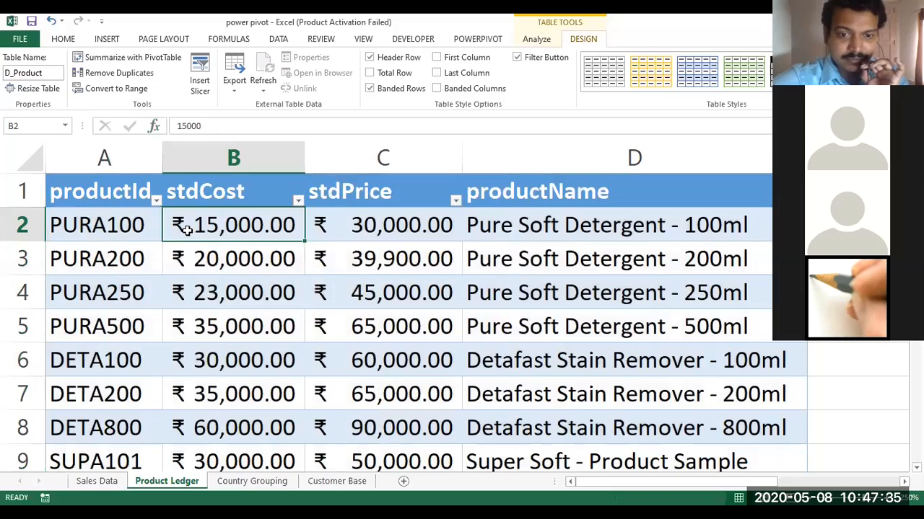
- Convert the Country Grouping range A1:B186 into a table with headers
left_click(265, 483)
left_click(224, 353)
left_click(196, 303)
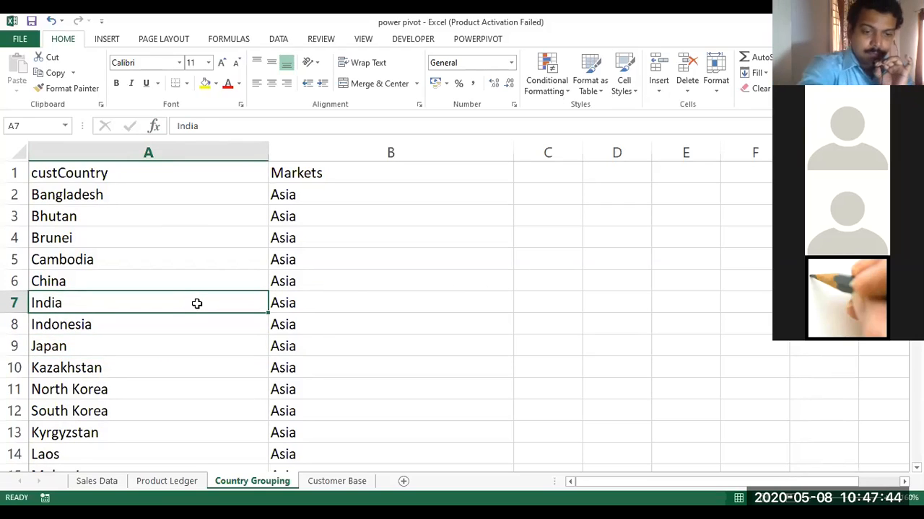
key("ctrl+t")
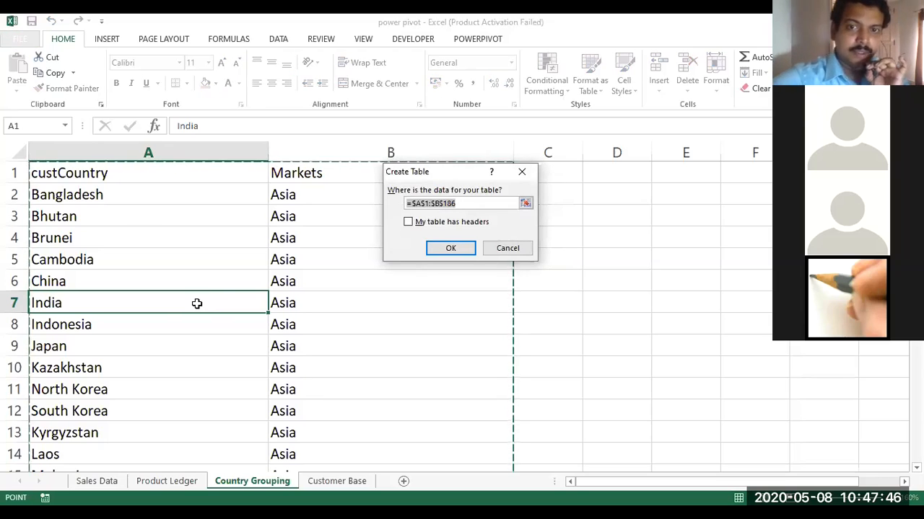
left_click(409, 223)
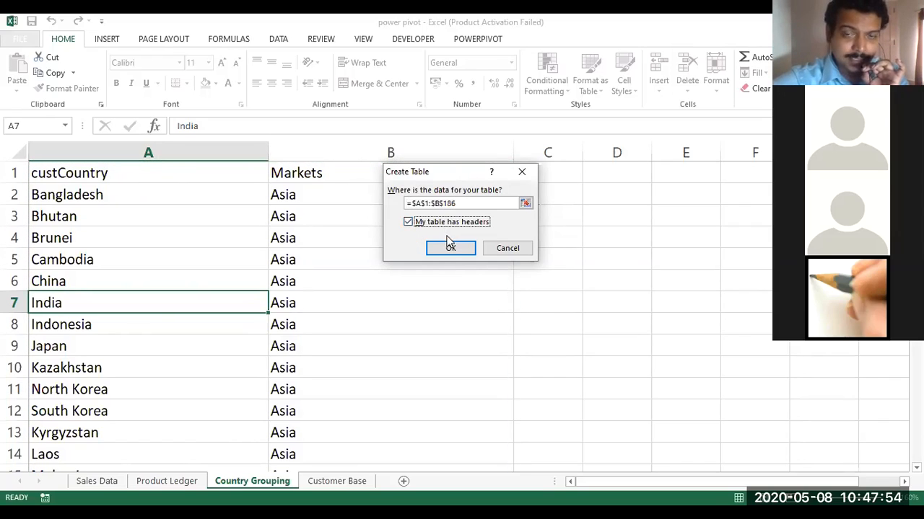
left_click(448, 250)
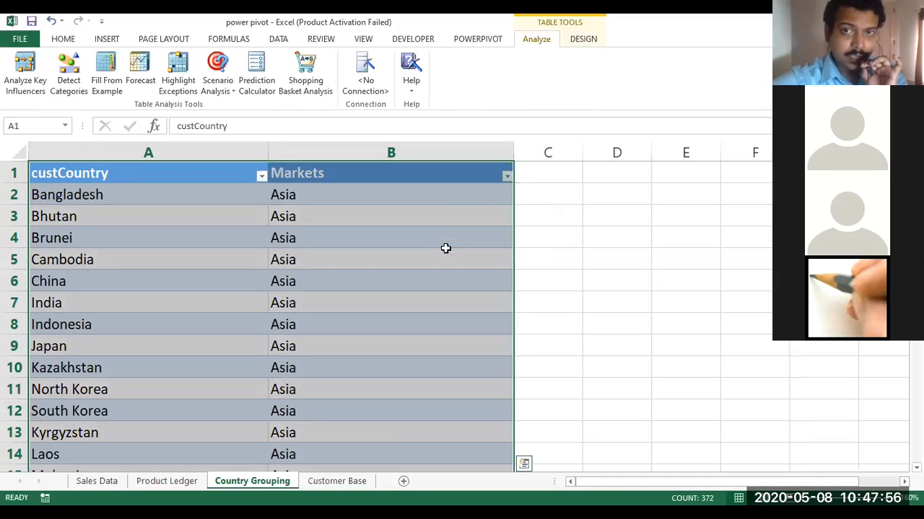
- Rename the table on the Country Grouping sheet as D_Country
left_click(583, 41)
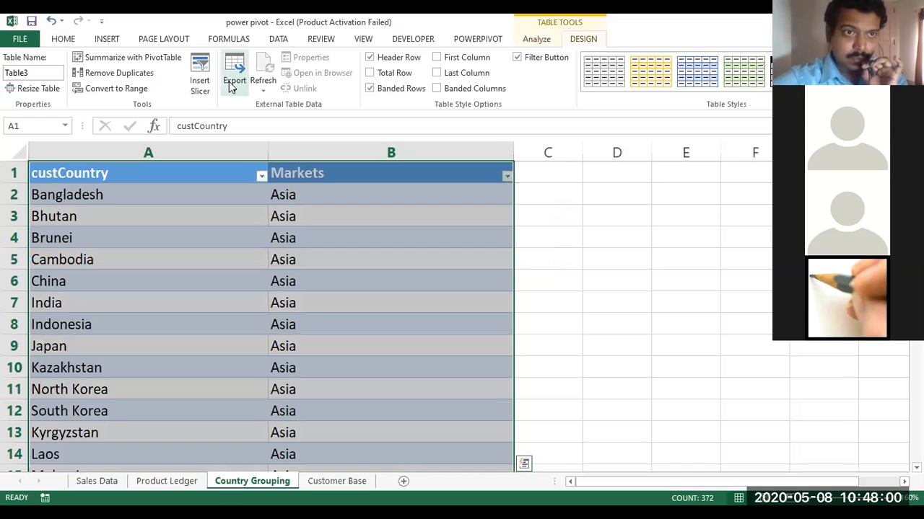
left_click(33, 73)
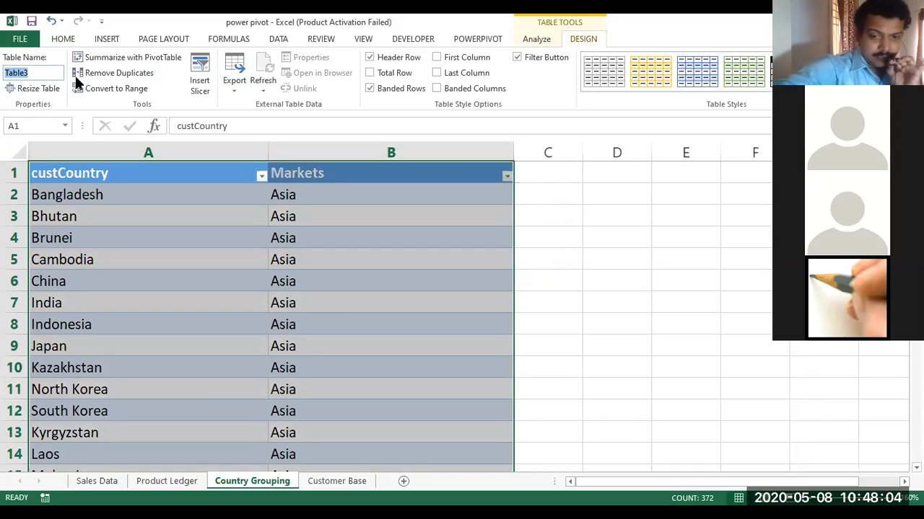
type("D")
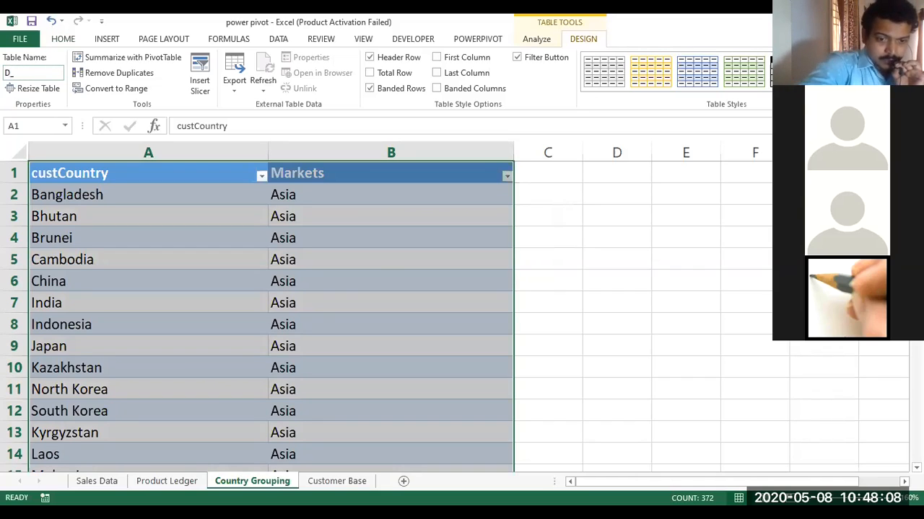
type("_Country")
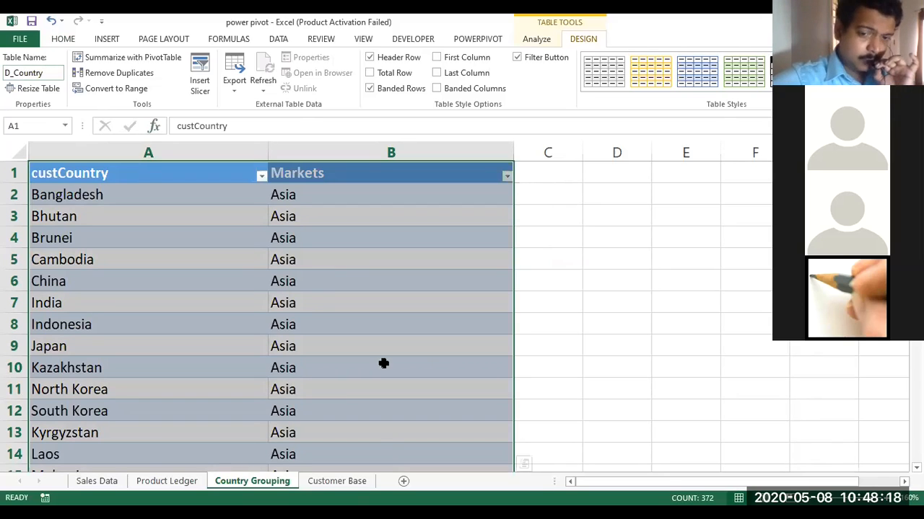
- Convert the Customer Base range A1:C999 into a table with headers
left_click(337, 481)
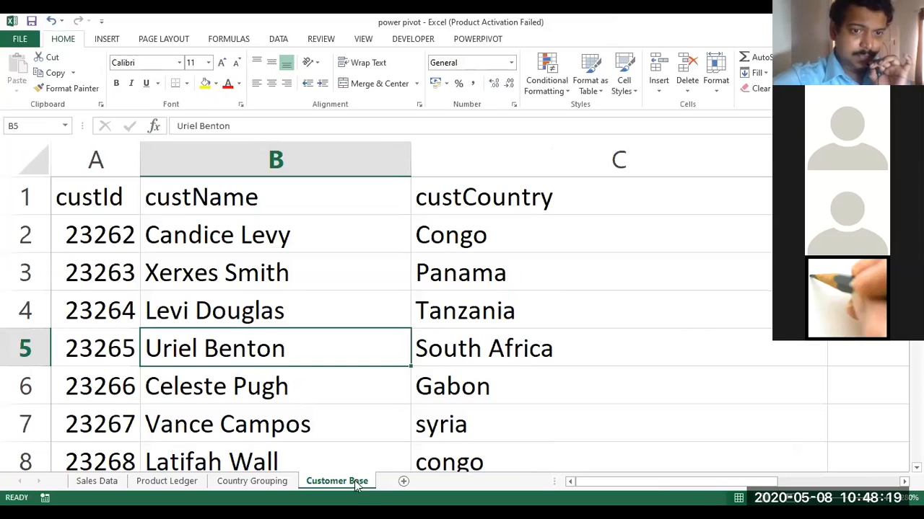
left_click(265, 298)
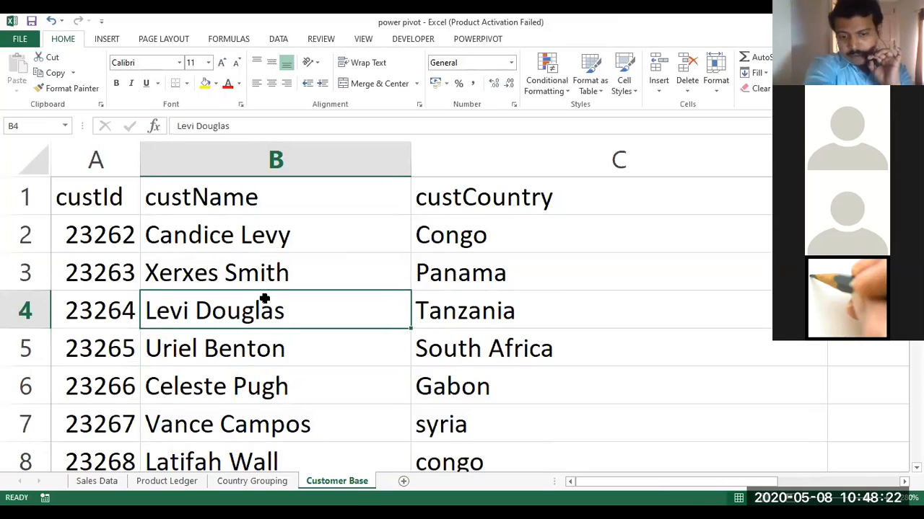
key("ctrl+t")
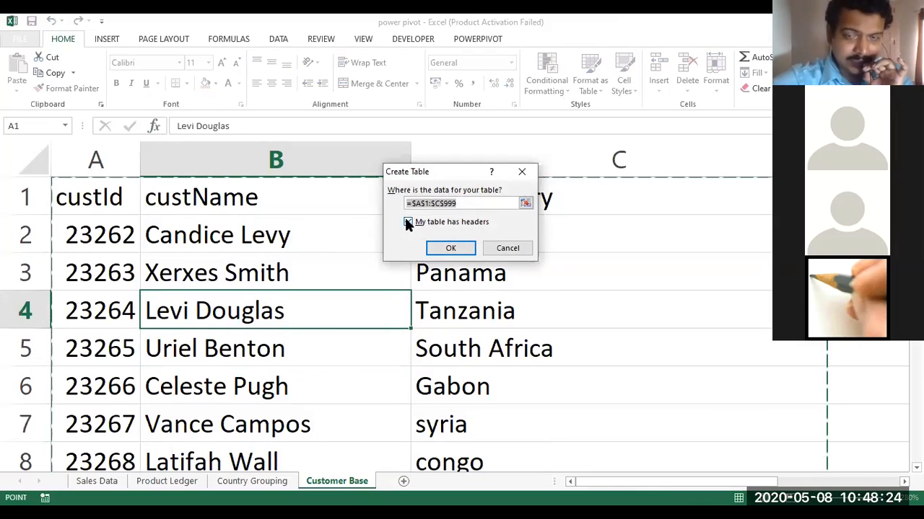
left_click(456, 249)
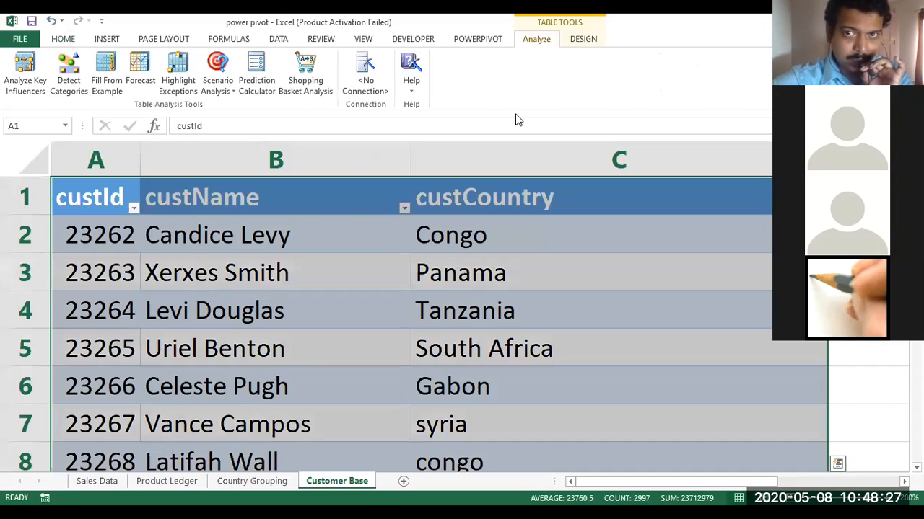
- Rename the table on the Customer Base sheet as D_Customer
left_click(581, 39)
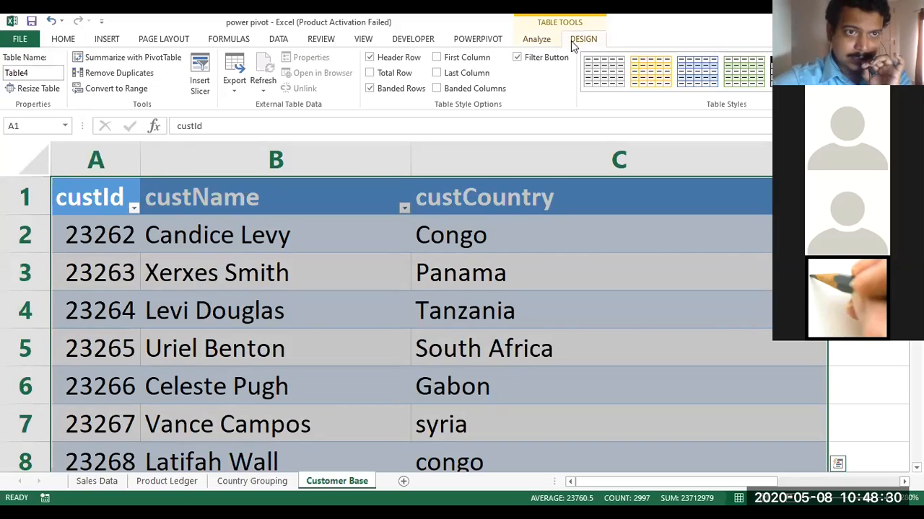
left_click(22, 73)
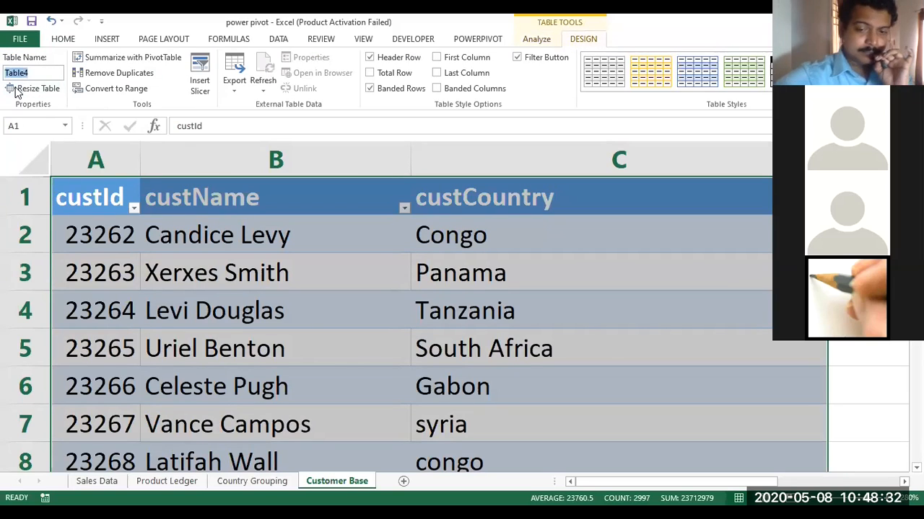
type("D")
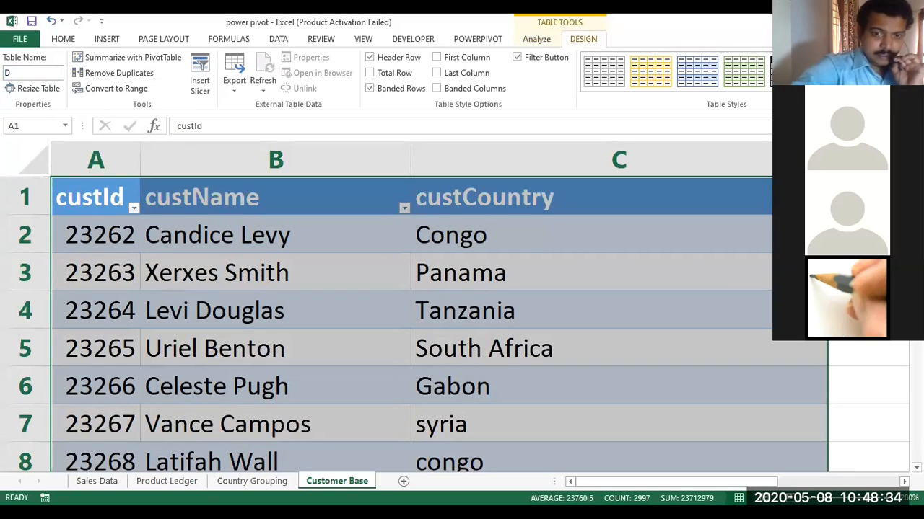
type("_Customer")
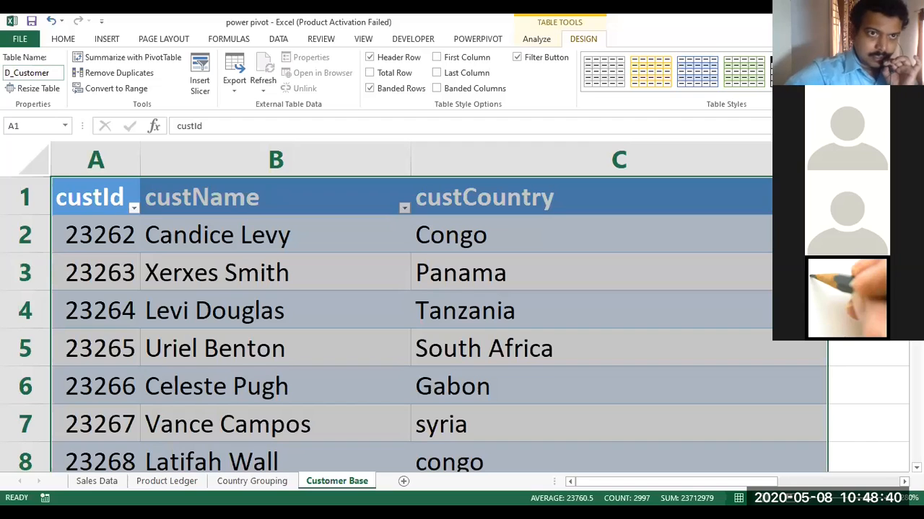
left_click(216, 263)
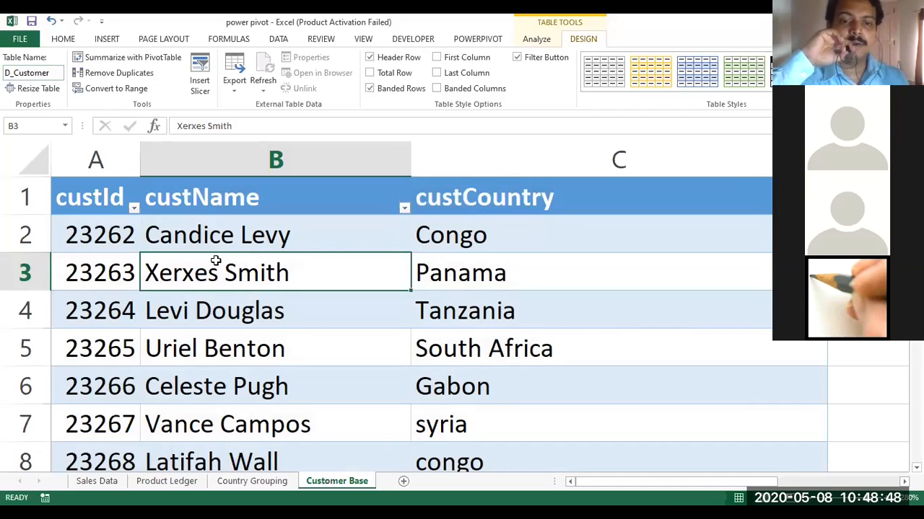
left_click(149, 323)
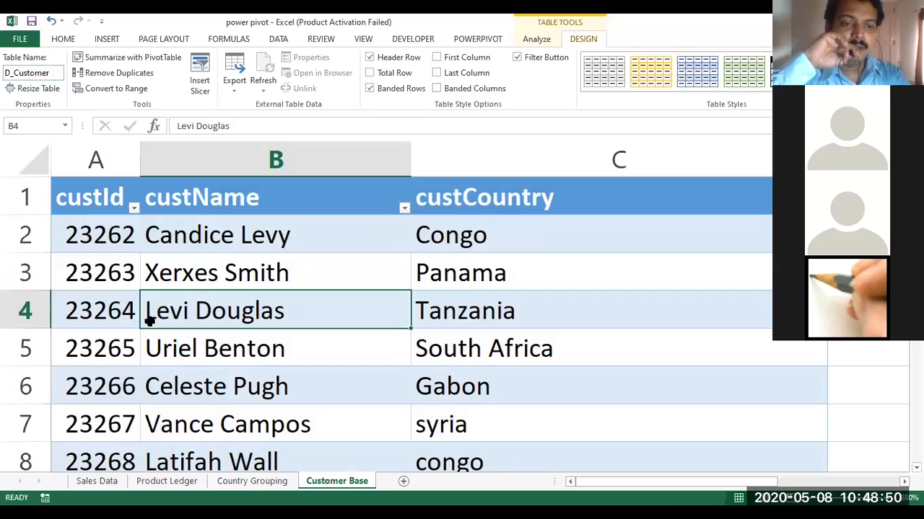
- Add the F_Sales table on the Sales Data sheet to the Power Pivot data model
left_click(116, 477)
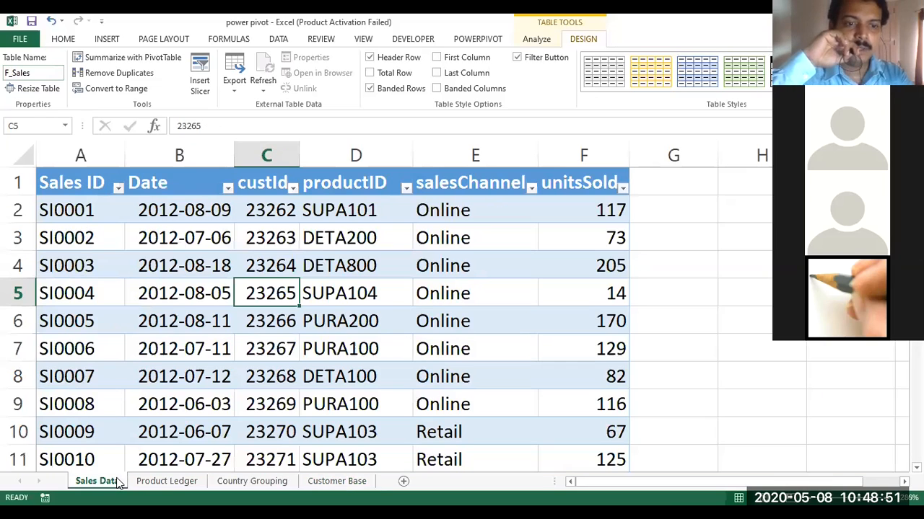
left_click(176, 313)
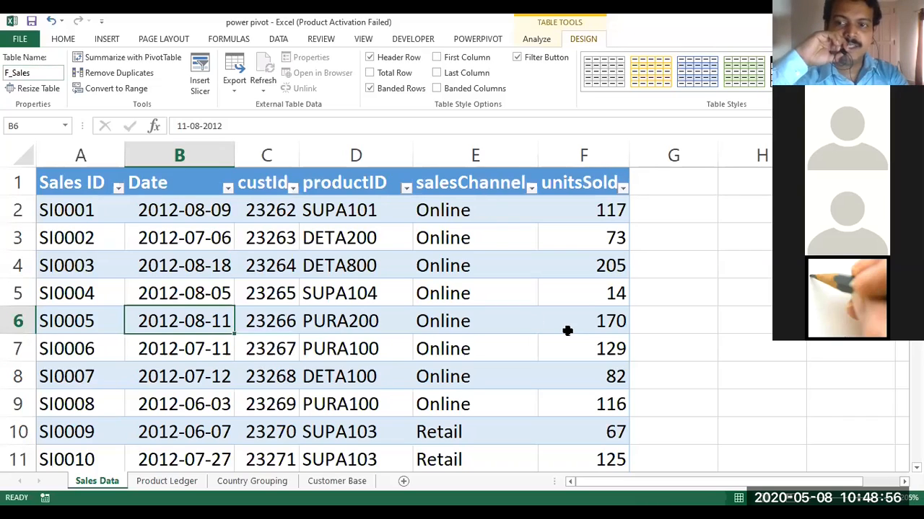
key("alt+Tab")
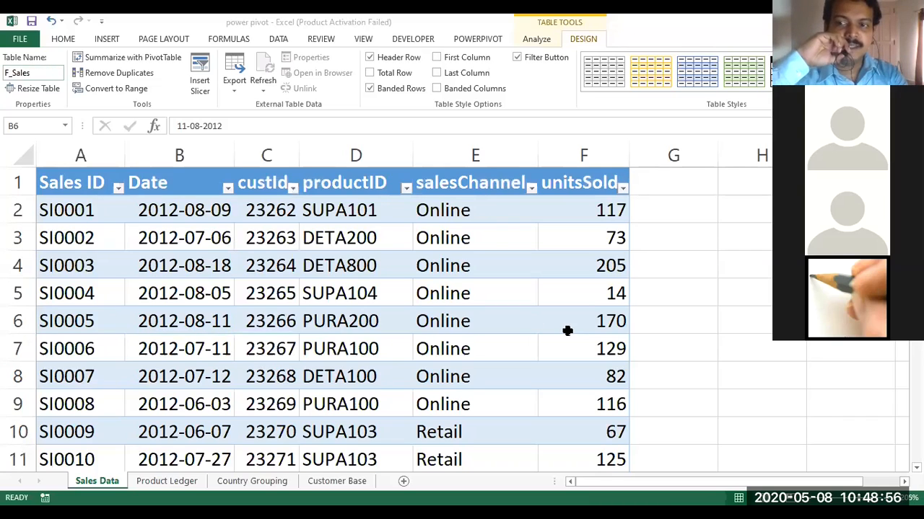
key("alt+Tab")
left_click(406, 312)
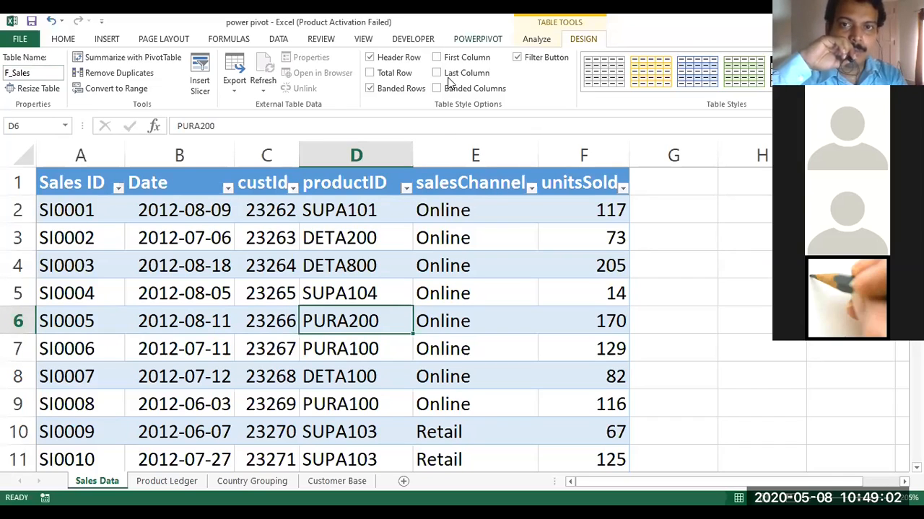
scroll(451, 84, "up", 2)
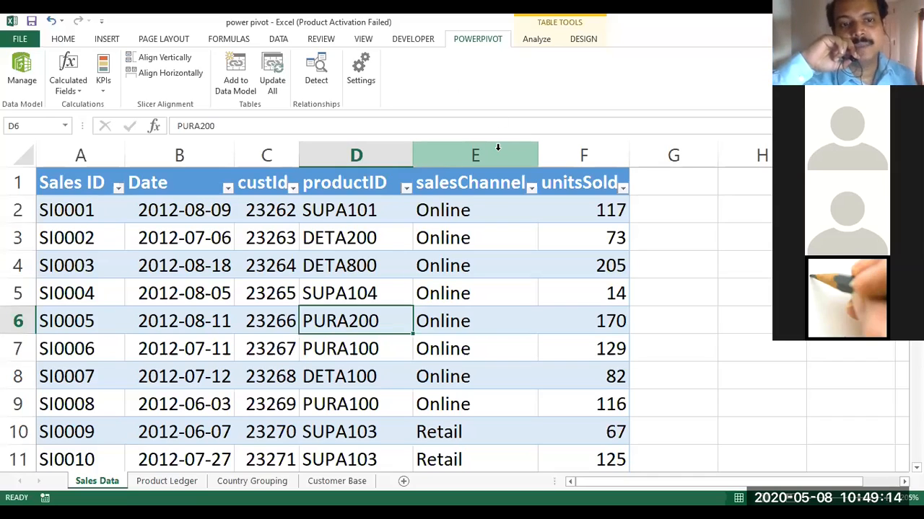
left_click(304, 342)
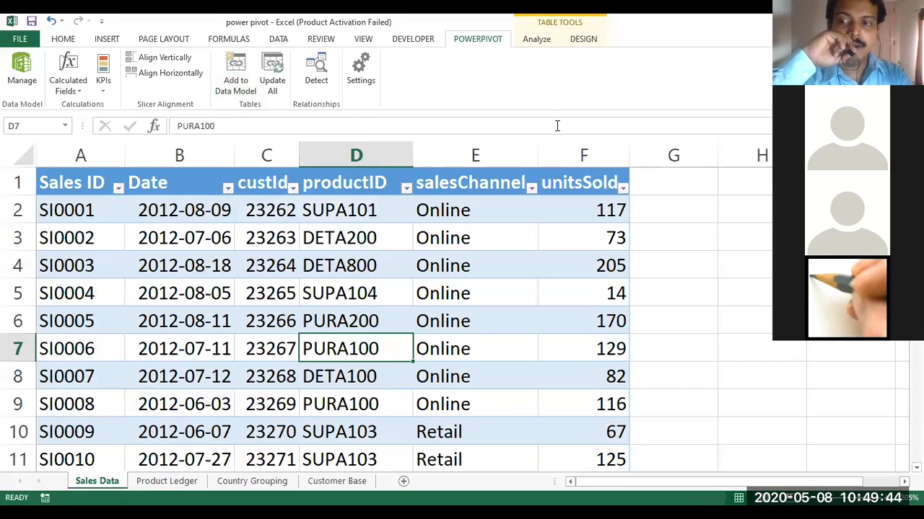
key("alt+Tab")
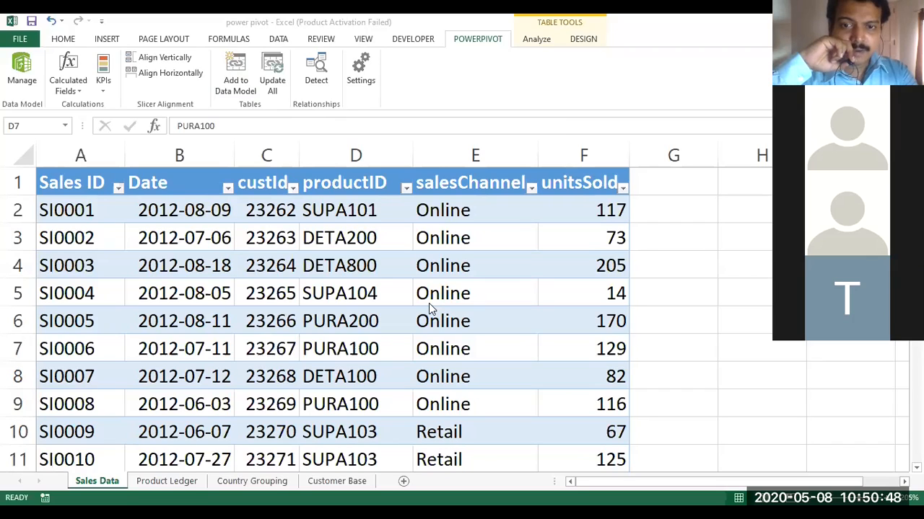
left_click(428, 303)
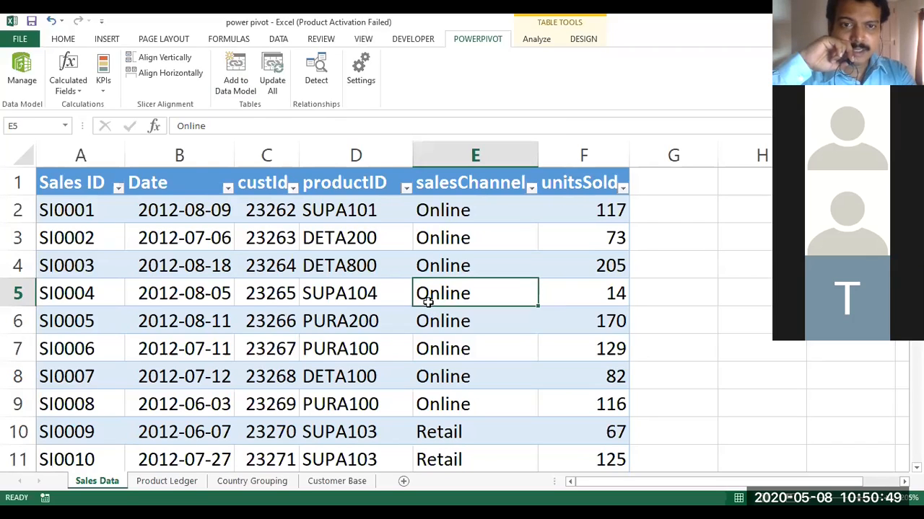
left_click(246, 85)
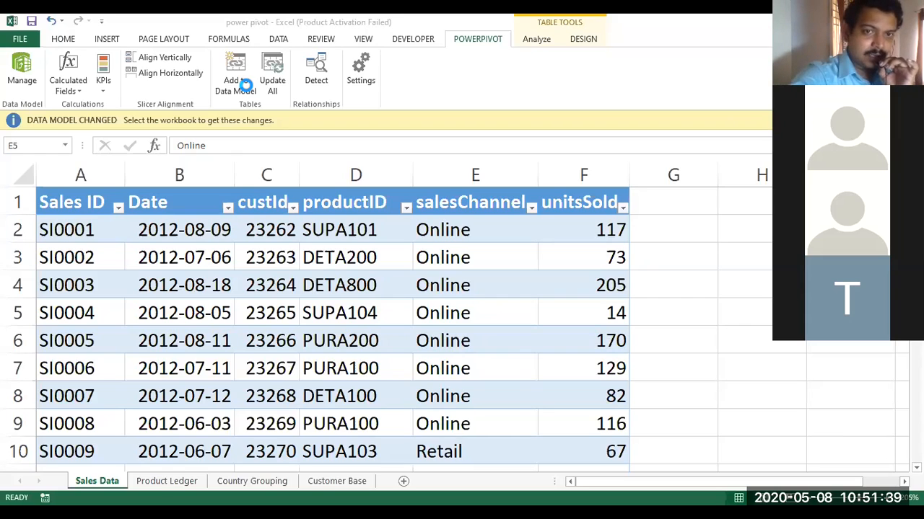
left_click(99, 433)
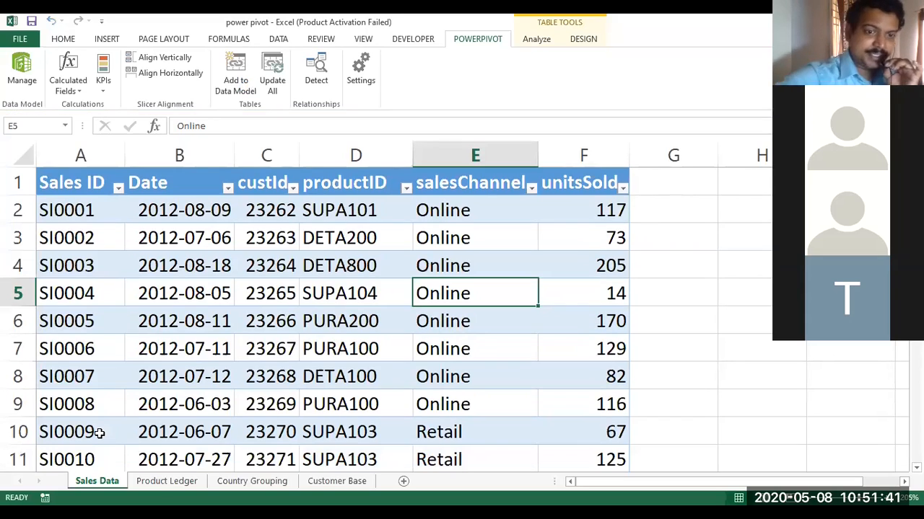
- Add the D_Product table on the Product Ledger sheet to the data model
left_click(155, 487)
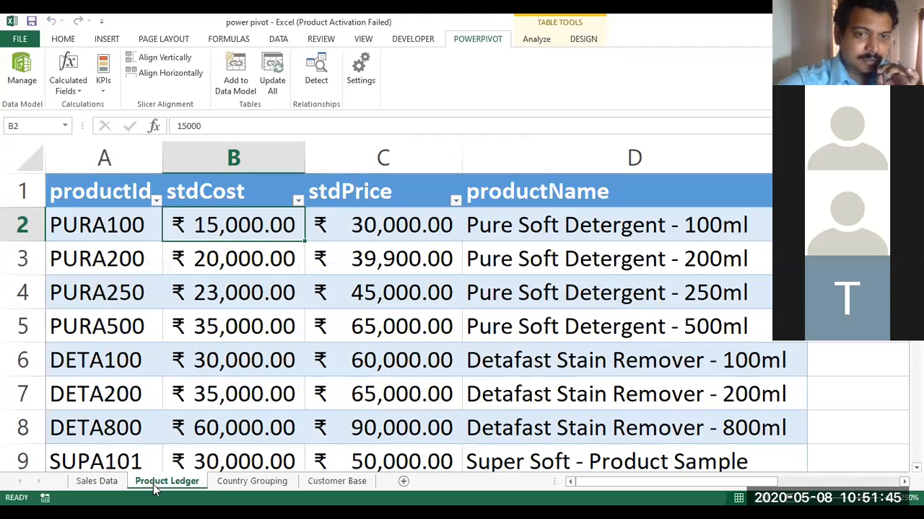
left_click(238, 292)
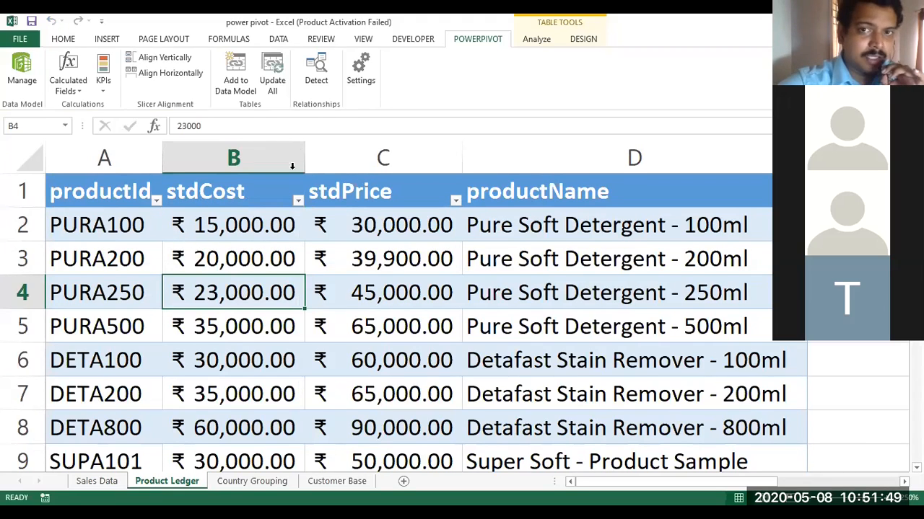
left_click(245, 89)
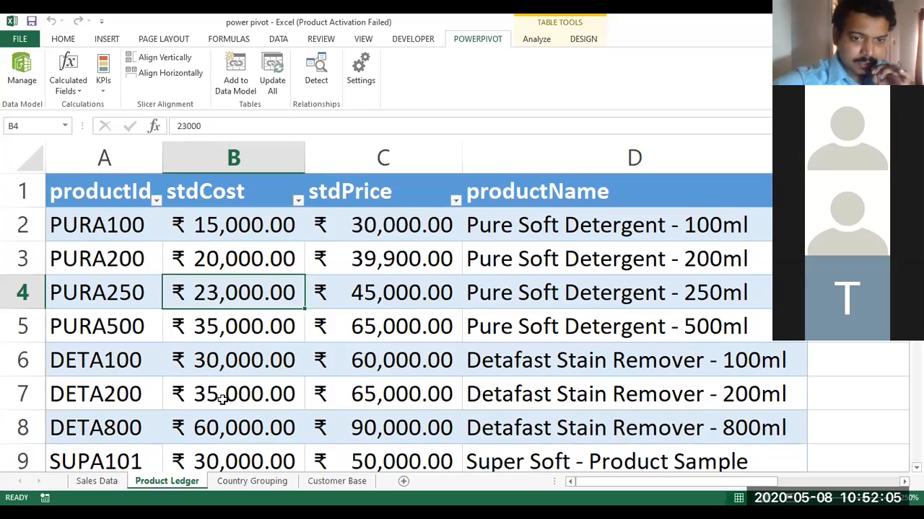
- Add the D_Country table on the Country Grouping sheet to the data model
left_click(274, 486)
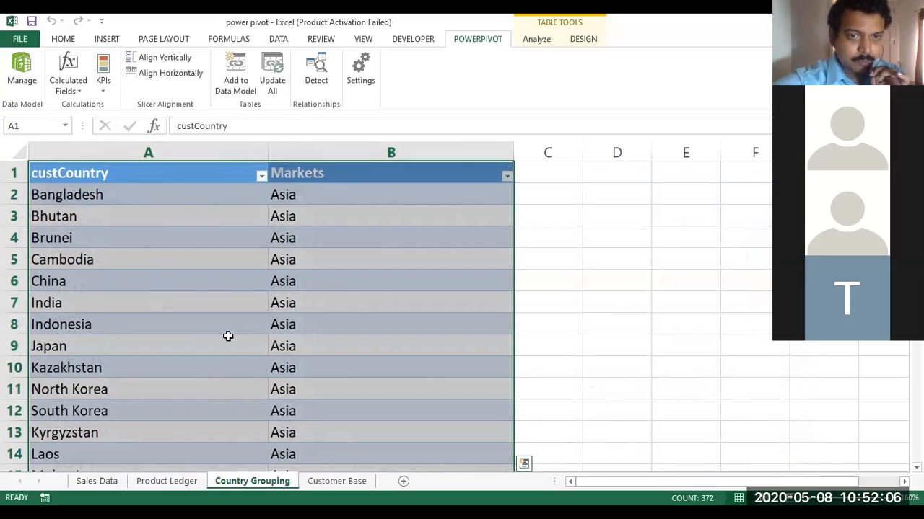
left_click(214, 291)
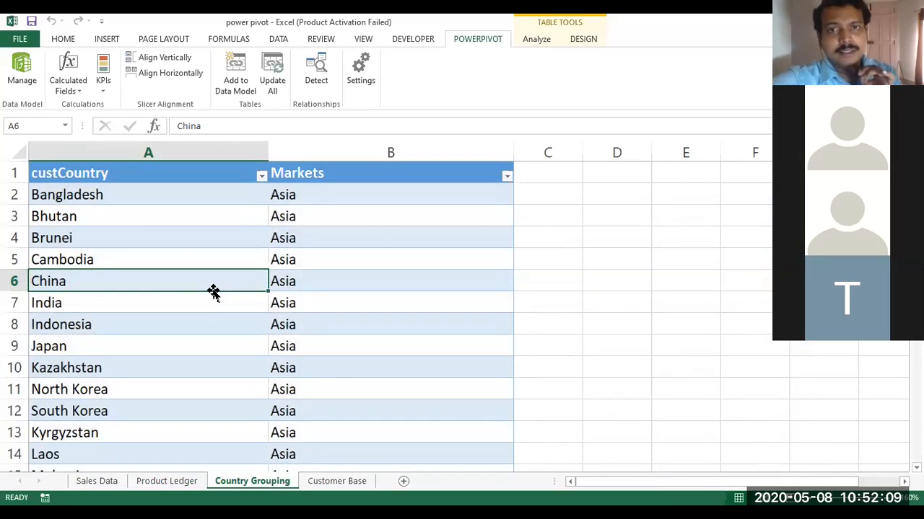
left_click(241, 86)
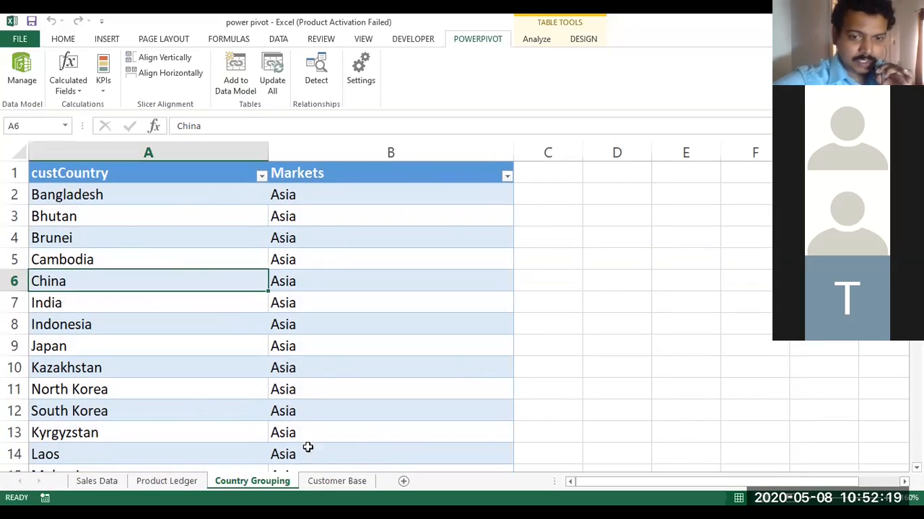
- Add the D_Customer table on the Customer Base sheet to the data model
left_click(312, 480)
left_click(253, 349)
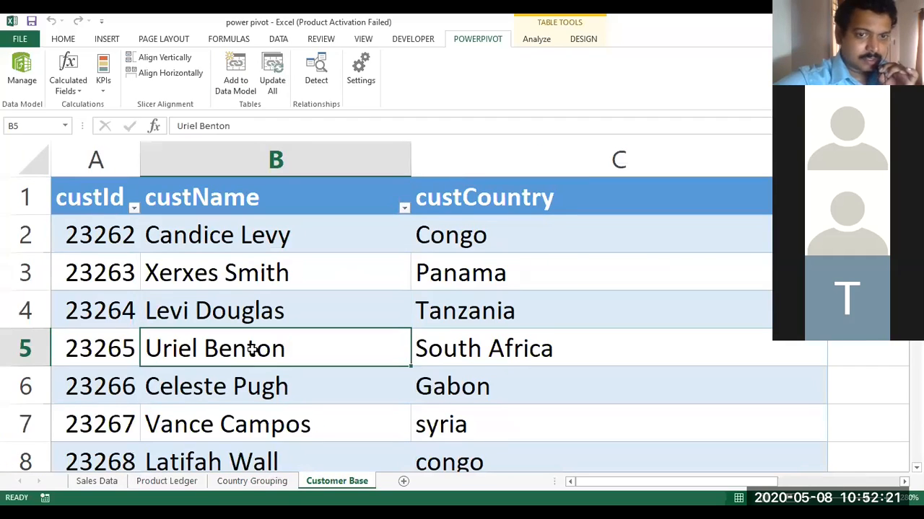
left_click(233, 99)
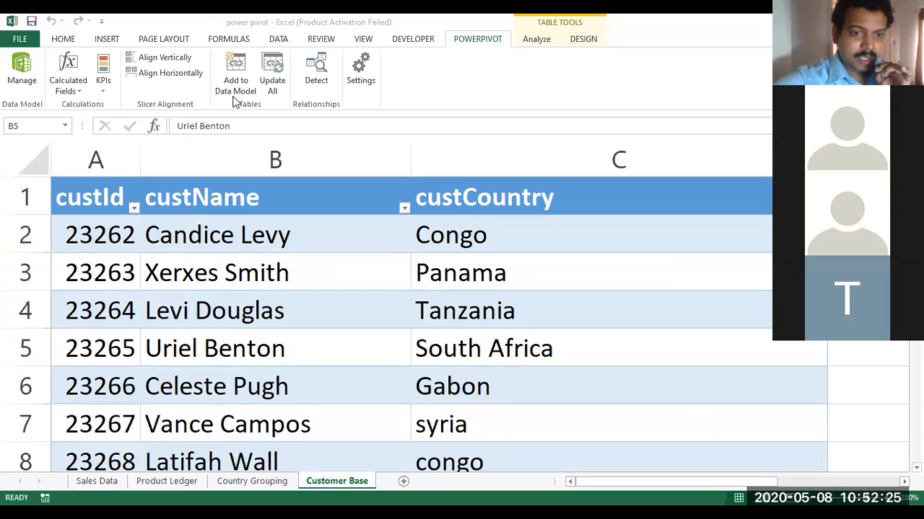
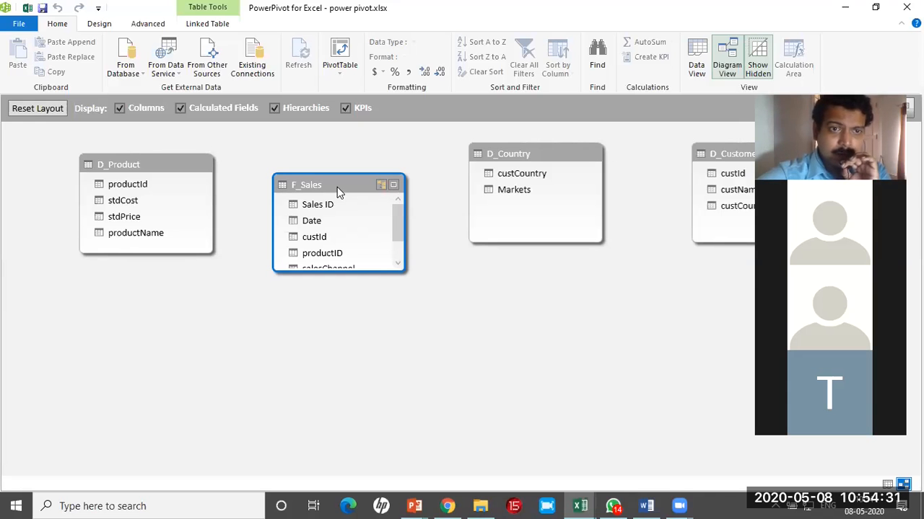
- Arrange the data model diagram with F_Sales centred below D_Product and D_Customer, and D_Country to the lower right of D_Customer
left_click_drag(337, 187, 438, 322)
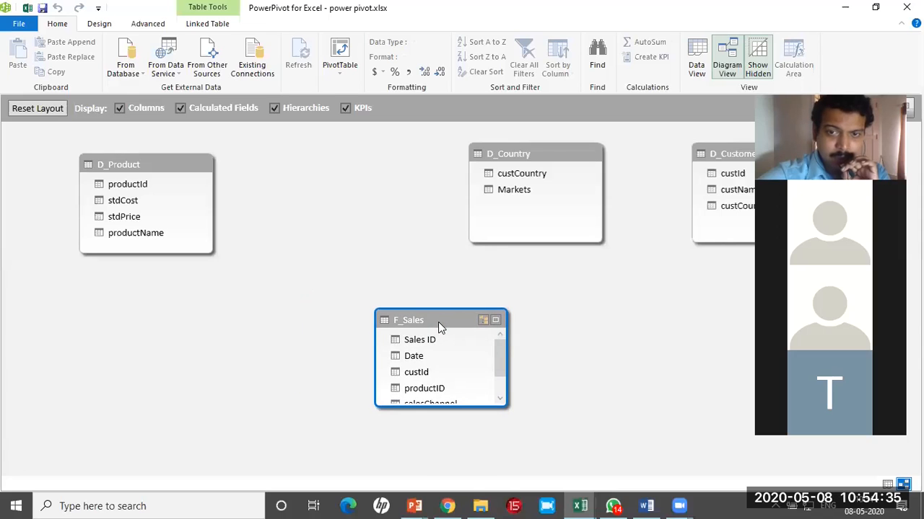
left_click_drag(150, 162, 131, 158)
left_click_drag(428, 321, 323, 306)
left_click_drag(551, 152, 603, 272)
left_click_drag(719, 150, 483, 131)
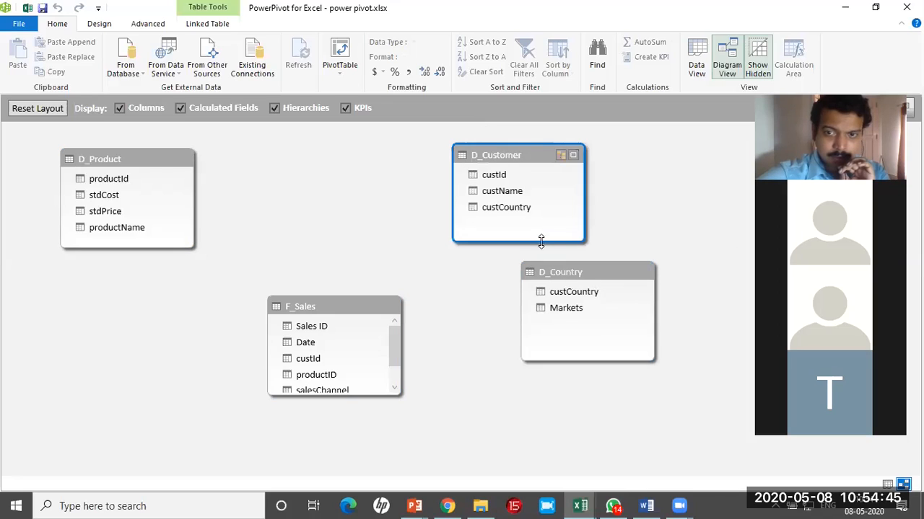
left_click_drag(579, 278, 692, 296)
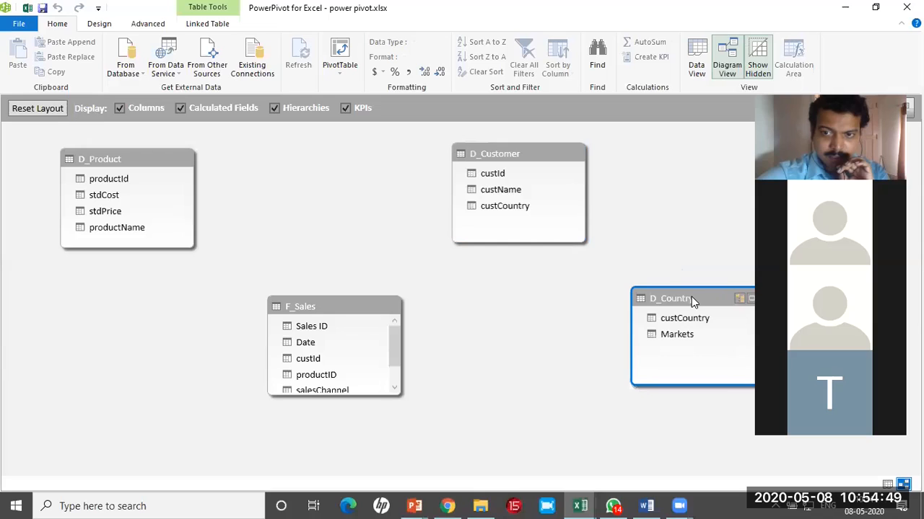
left_click_drag(367, 306, 358, 309)
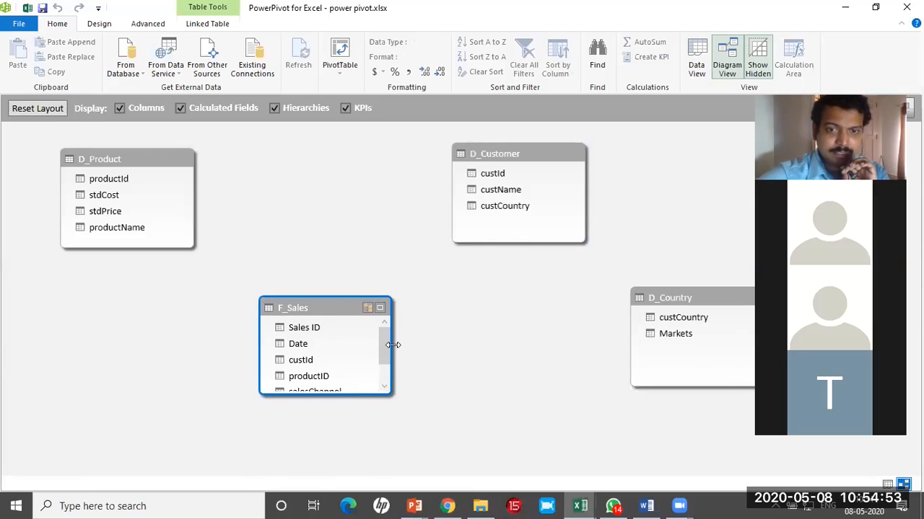
left_click_drag(348, 311, 352, 308)
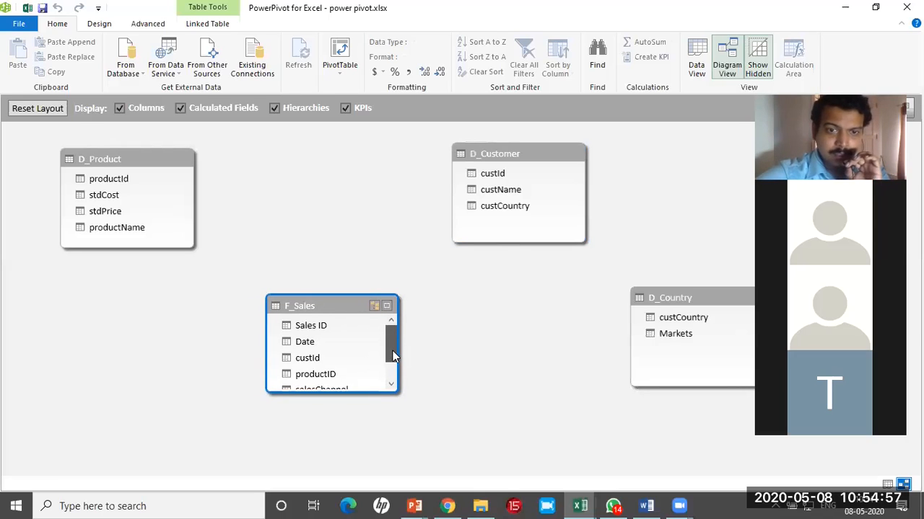
scroll(392, 352, "down", 1)
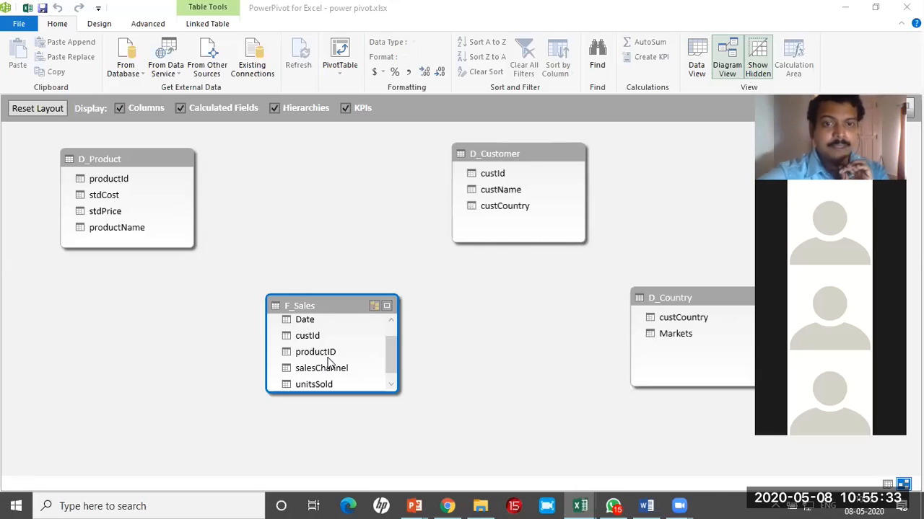
- Create a relationship from custId in F_Sales to custId in D_Customer
left_click_drag(322, 308, 317, 308)
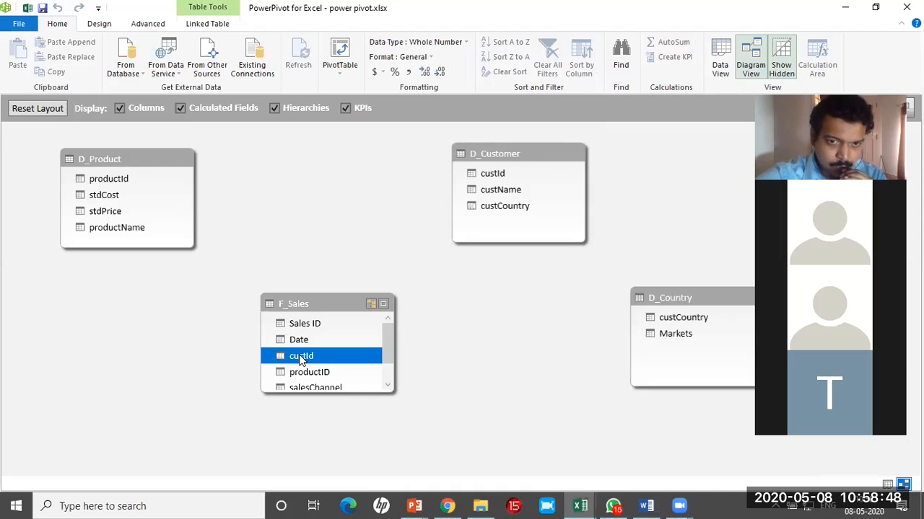
left_click_drag(300, 359, 486, 173)
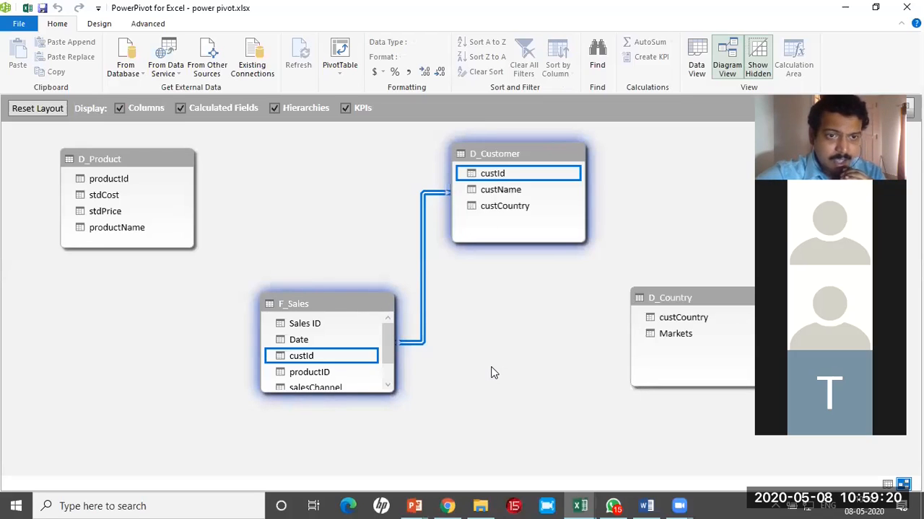
- Create a relationship from productID in F_Sales to productId in D_Product
left_click(129, 183)
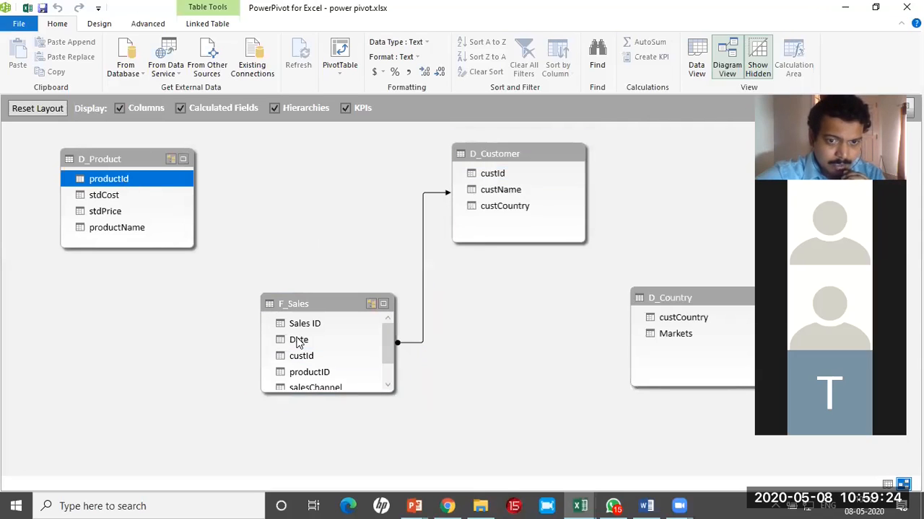
left_click(309, 374)
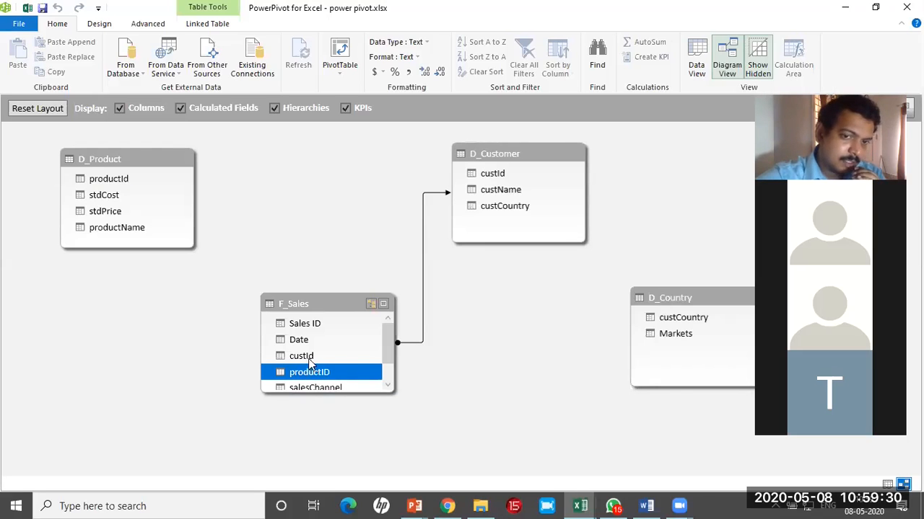
left_click(304, 326)
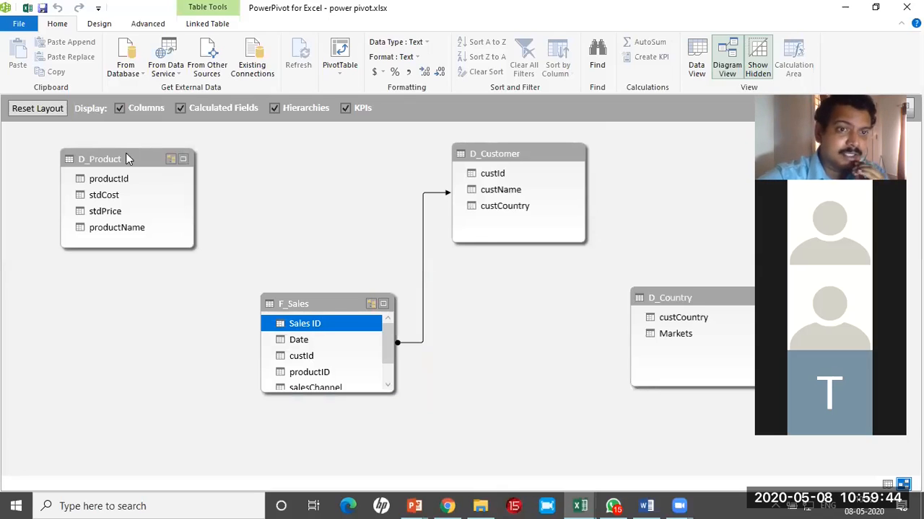
left_click(308, 375)
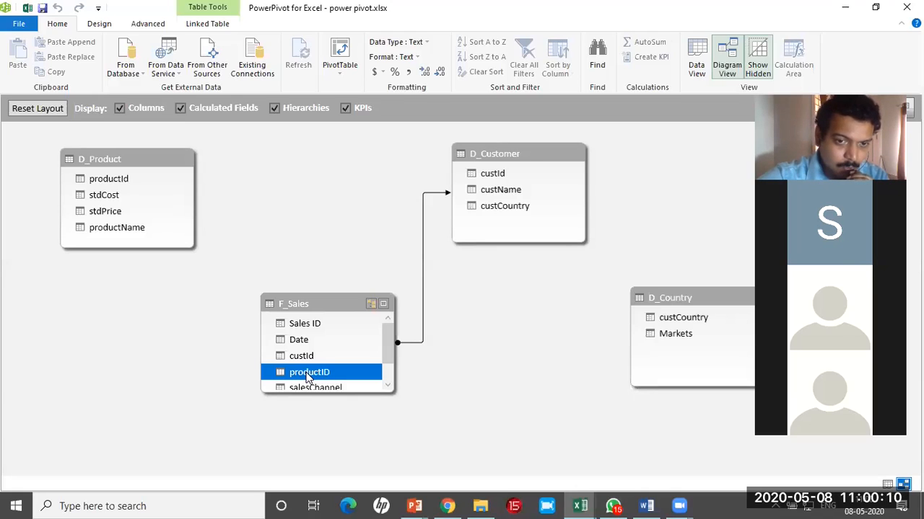
left_click_drag(307, 379, 143, 179)
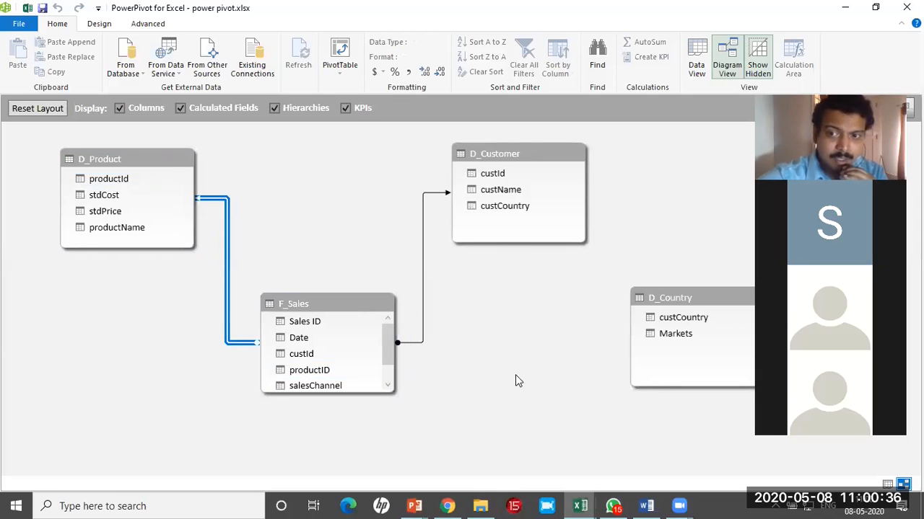
- Create a relationship between custCountry in D_Country and custCountry in D_Customer
left_click(667, 318)
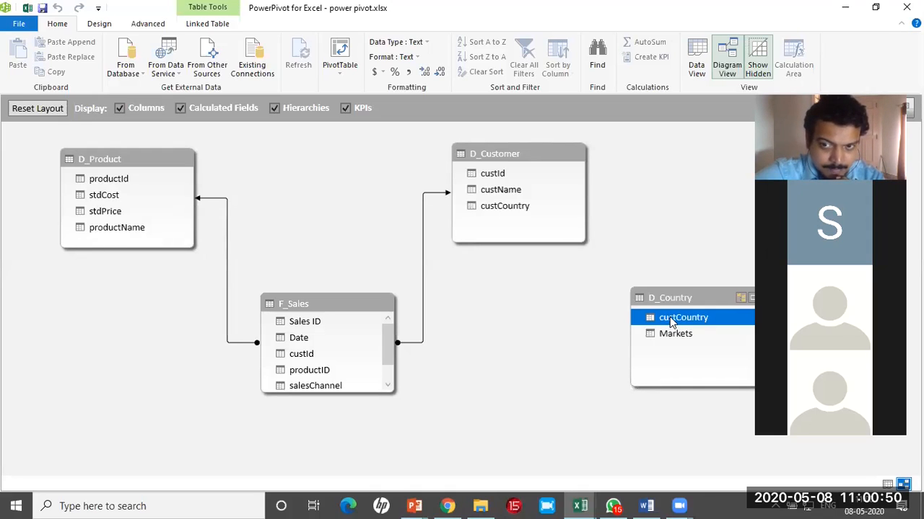
left_click_drag(671, 323, 507, 205)
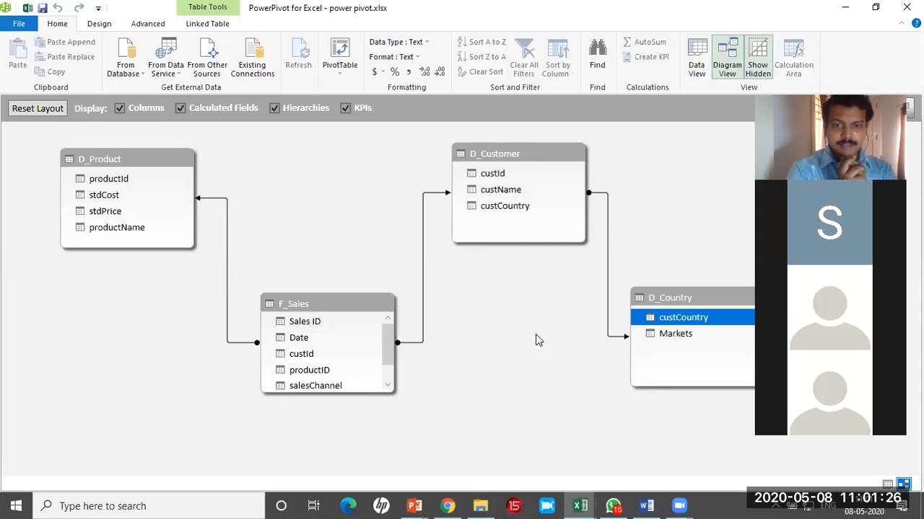
- Insert a PivotTable based on the data model on a new worksheet and enlarge the sheet view to 130%
left_click(342, 58)
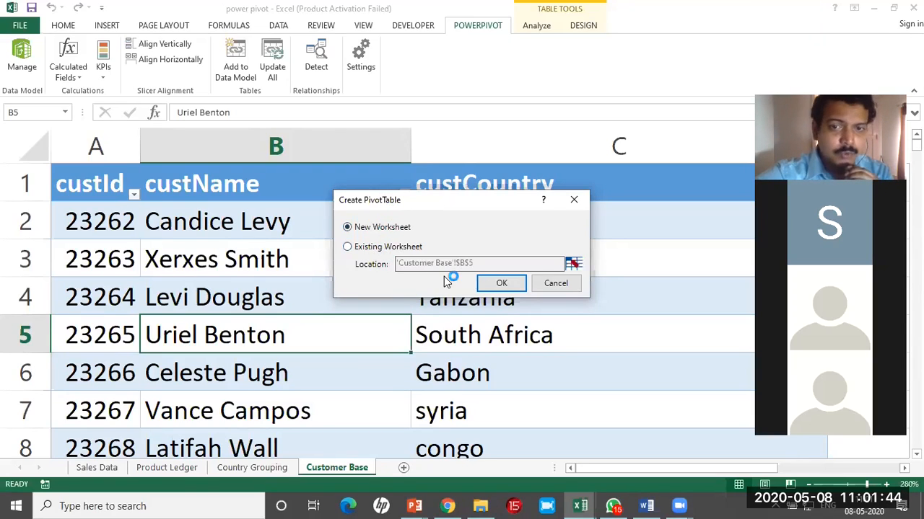
left_click(501, 285)
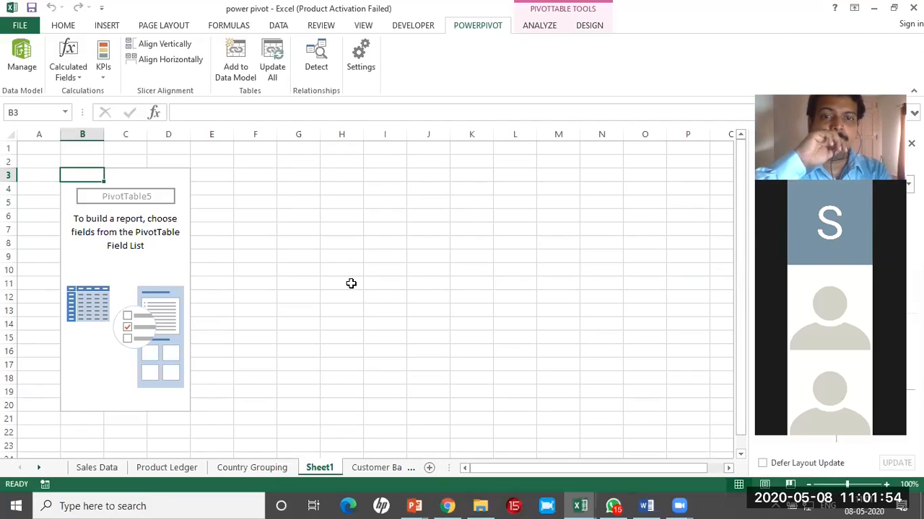
scroll(349, 282, "up", 3)
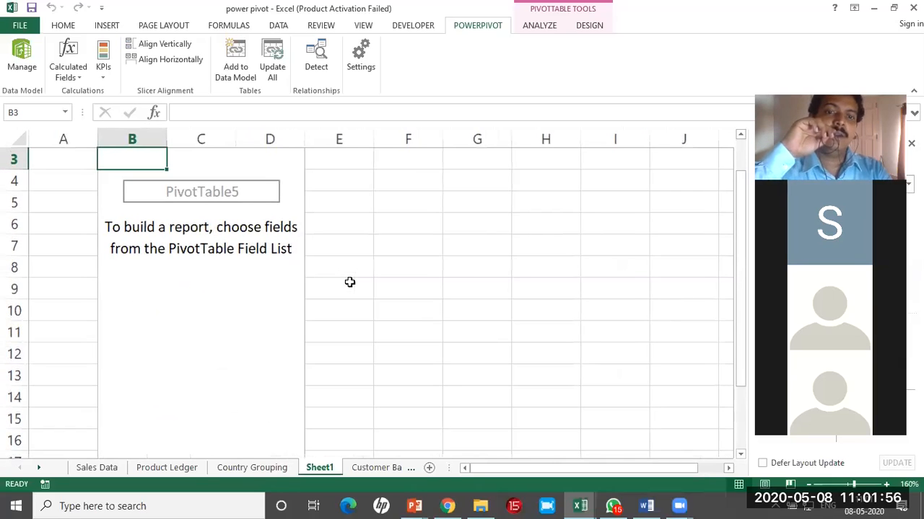
scroll(349, 282, "up", 1)
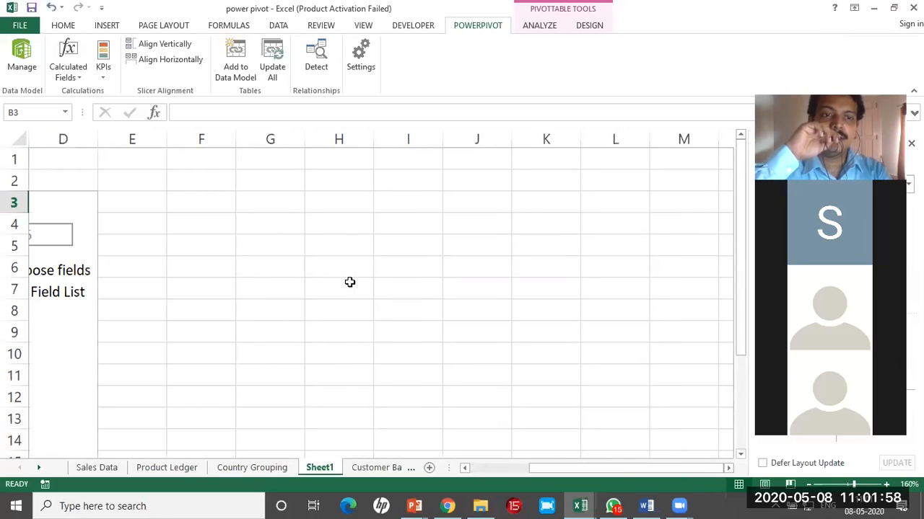
scroll(350, 282, "down", 2)
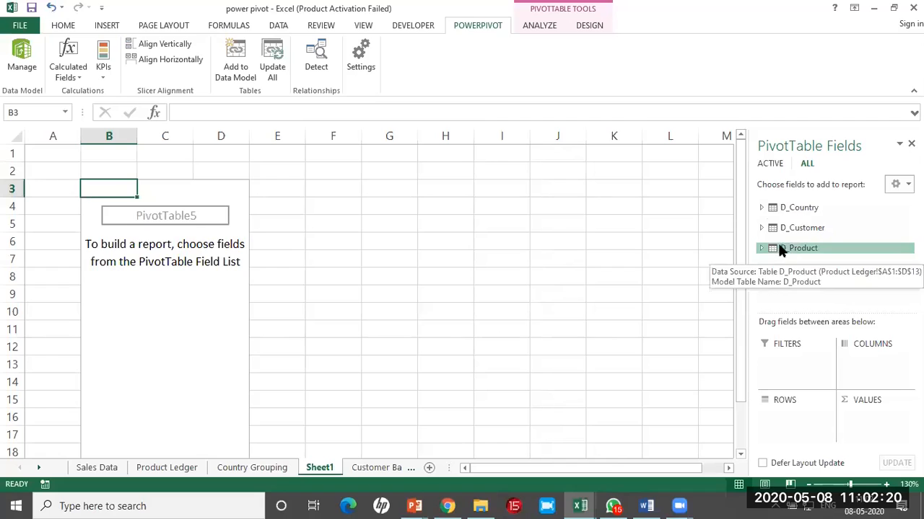
- Add Markets from D_Country as the PivotTable's rows and unitsSold from F_Sales as its summed values
left_click(761, 207)
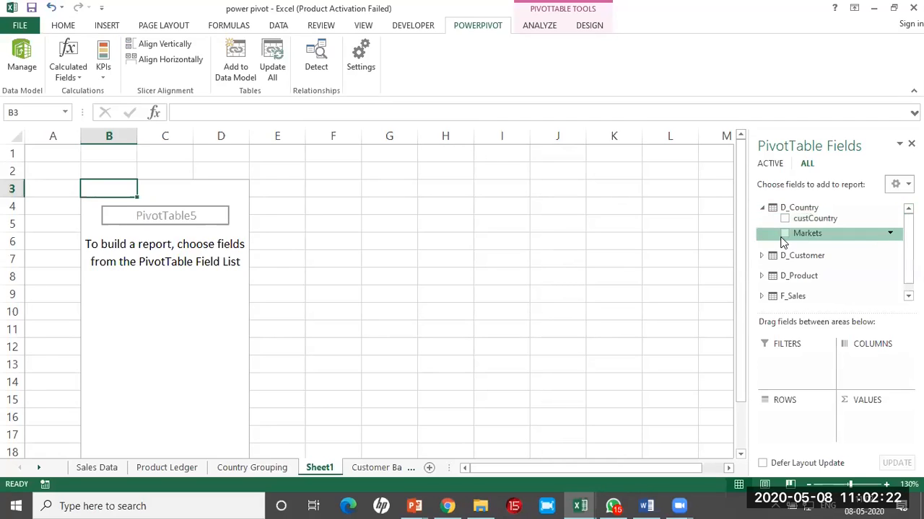
left_click_drag(783, 242, 791, 418)
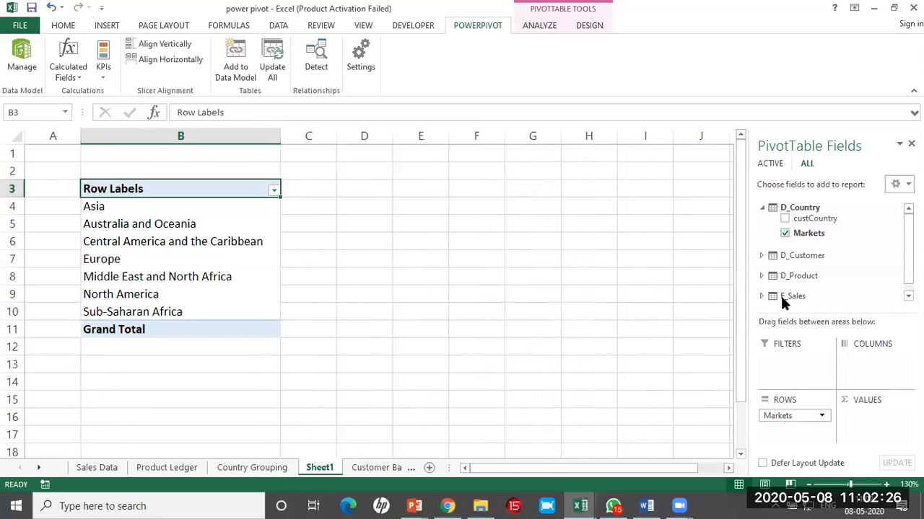
left_click(761, 296)
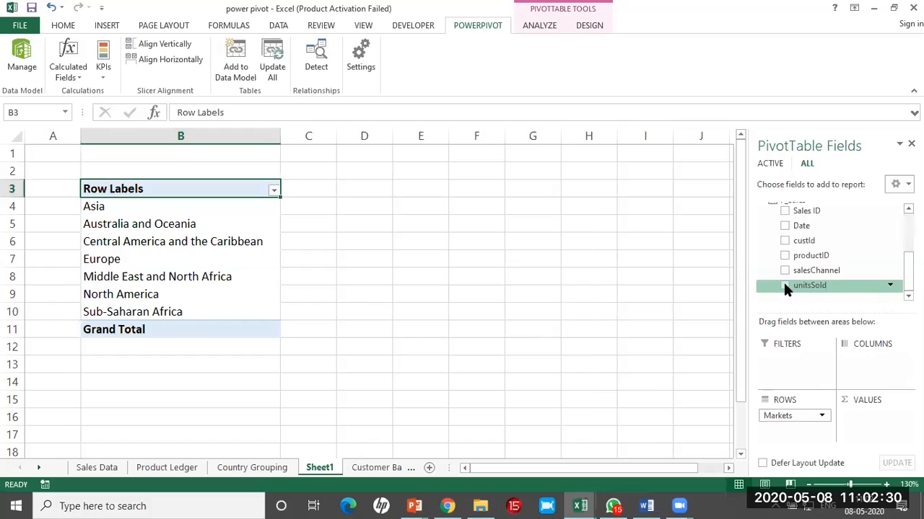
left_click_drag(784, 284, 869, 417)
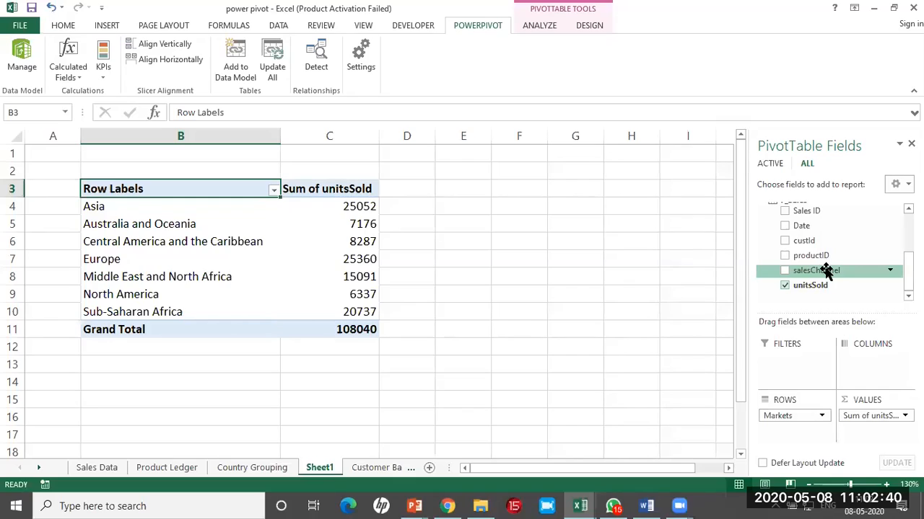
scroll(825, 271, "up", 2)
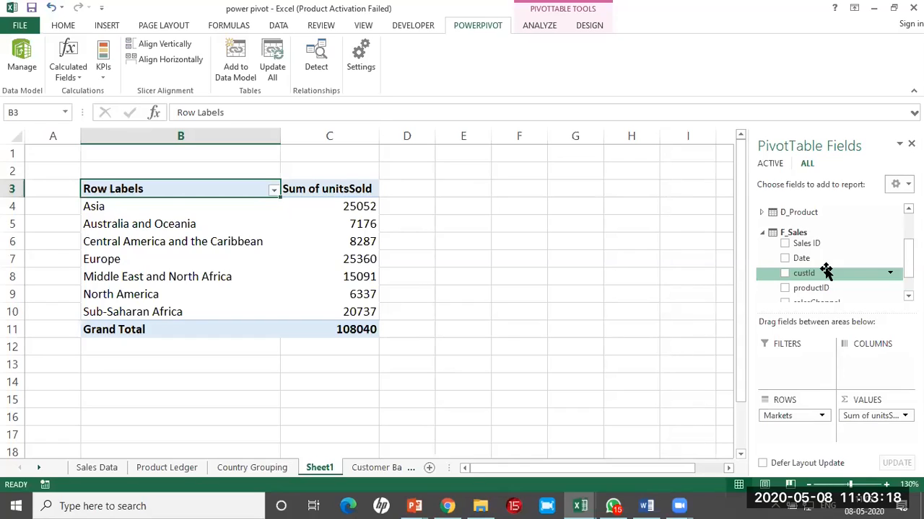
- Switch back to the PowerPivot window and show the F_Sales table in data view
left_click(586, 291)
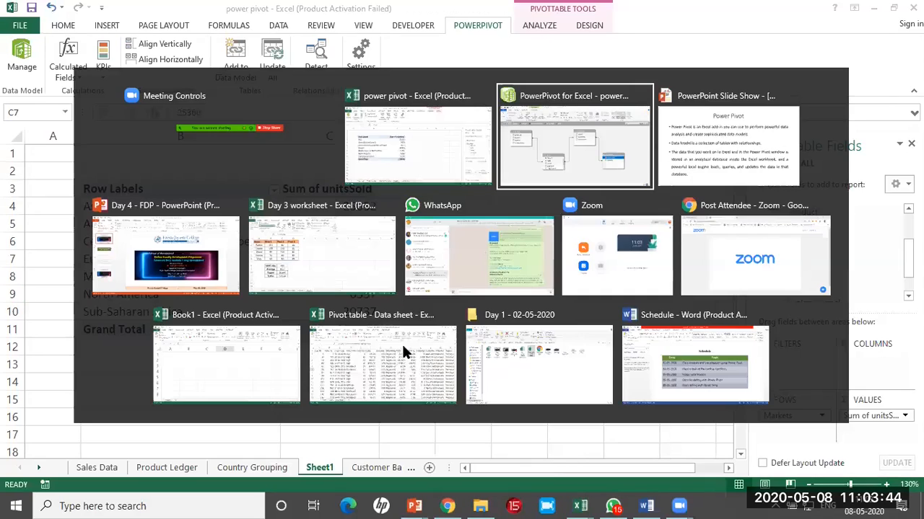
key("alt+Tab")
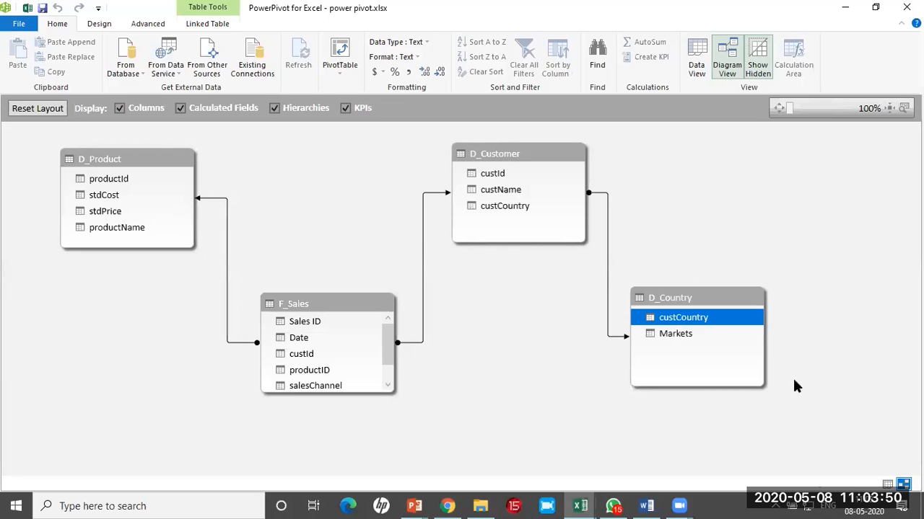
left_click(694, 60)
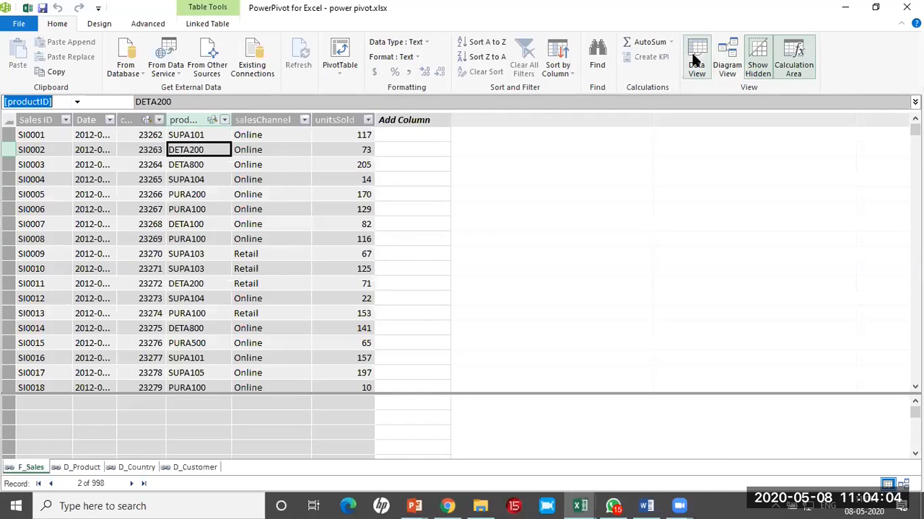
left_click(418, 137)
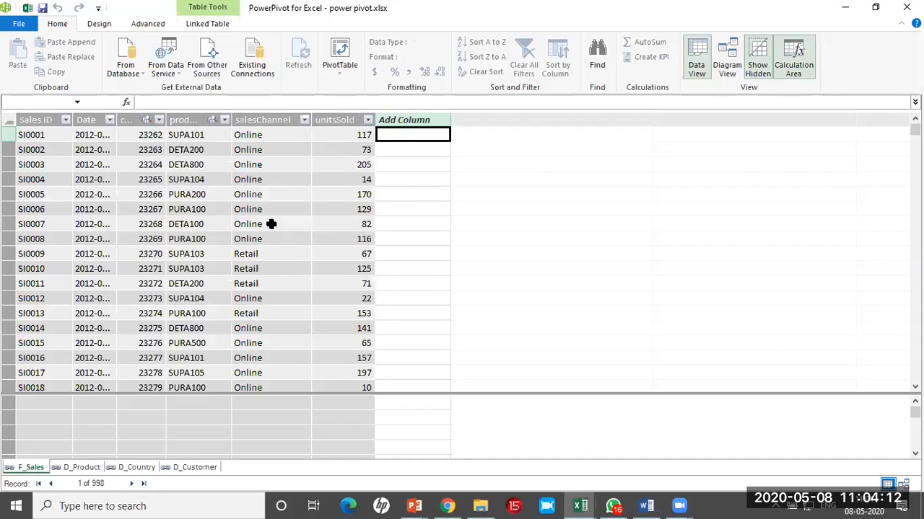
left_click(356, 223)
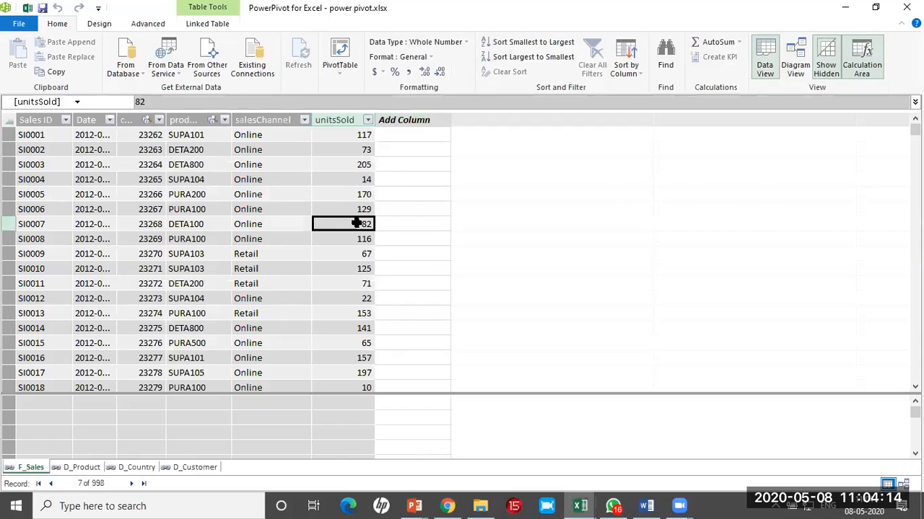
- Add a new column named Sales_Revenue after unitsSold in the F_Sales table
left_click(401, 133)
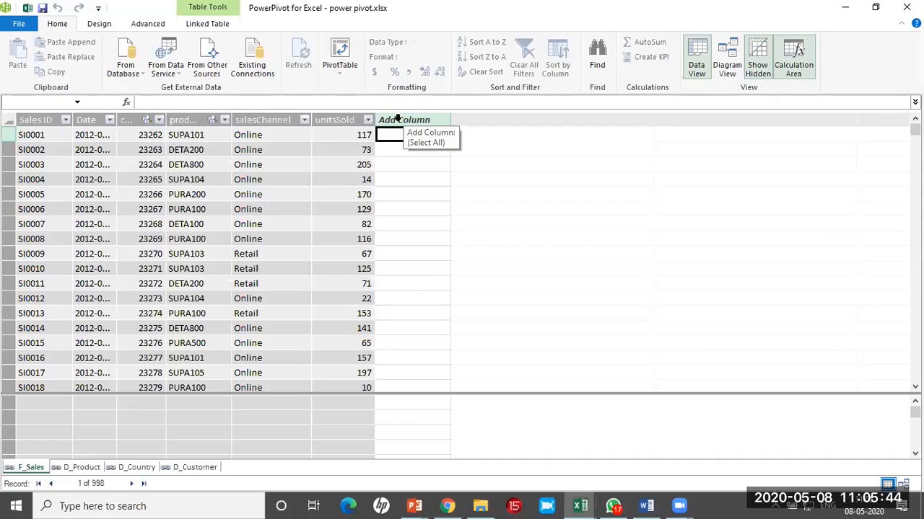
double_click(396, 118)
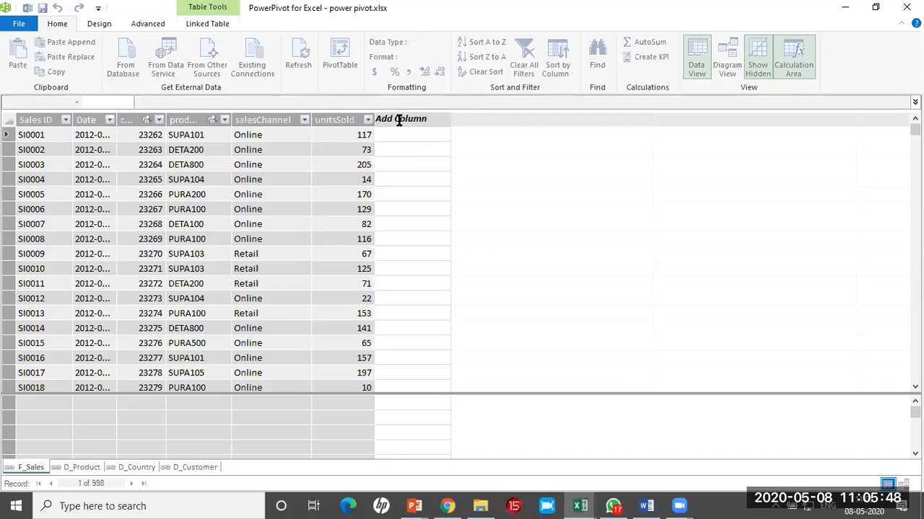
left_click_drag(432, 118, 355, 114)
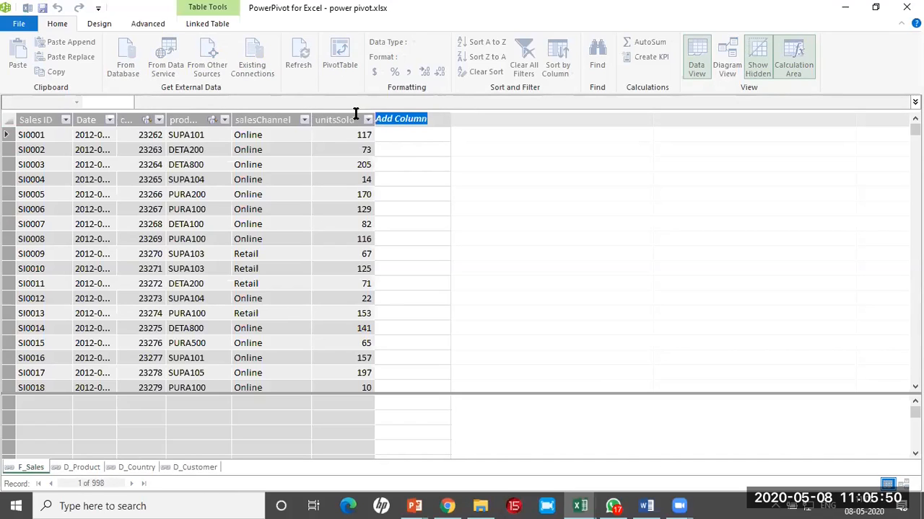
key("BackSpace")
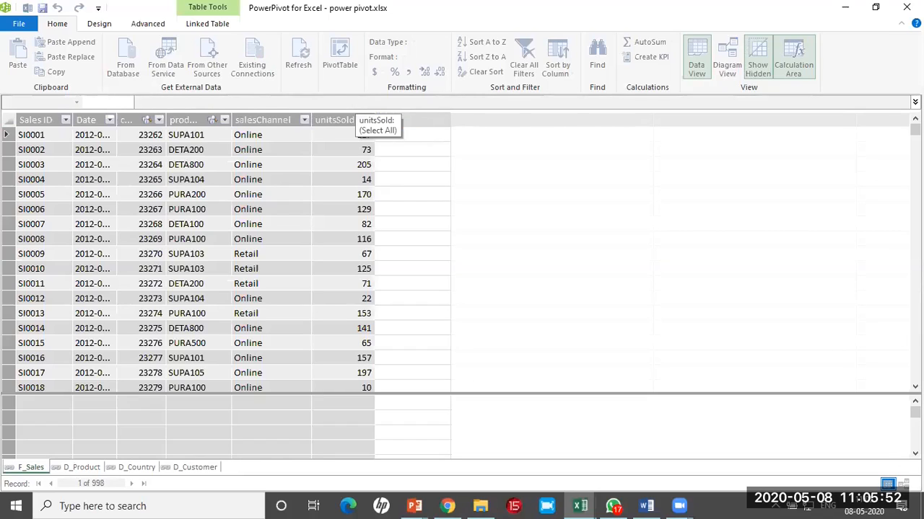
type("Sales")
key("Return")
type("_Revenue")
key("Return")
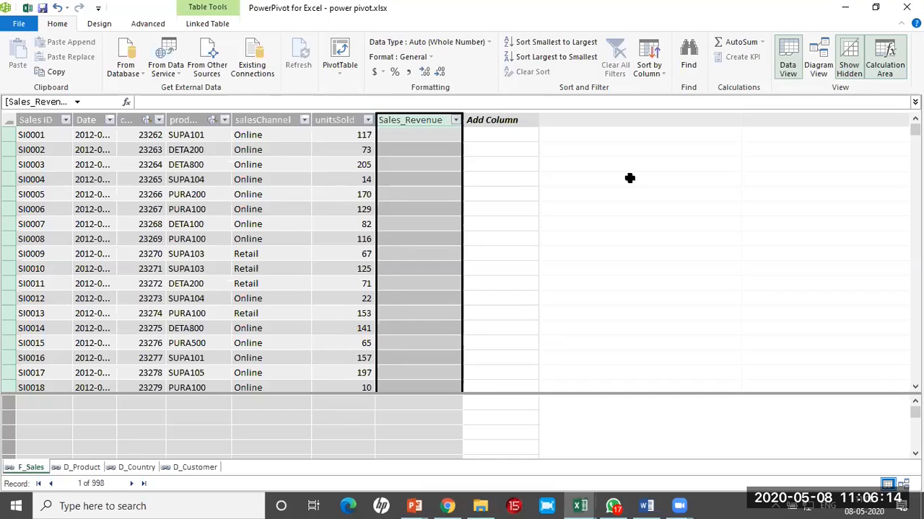
- Calculate the Sales_Revenue column with the formula =RELATED(D_Product[stdPrice])*[unitsSold]
left_click(441, 136)
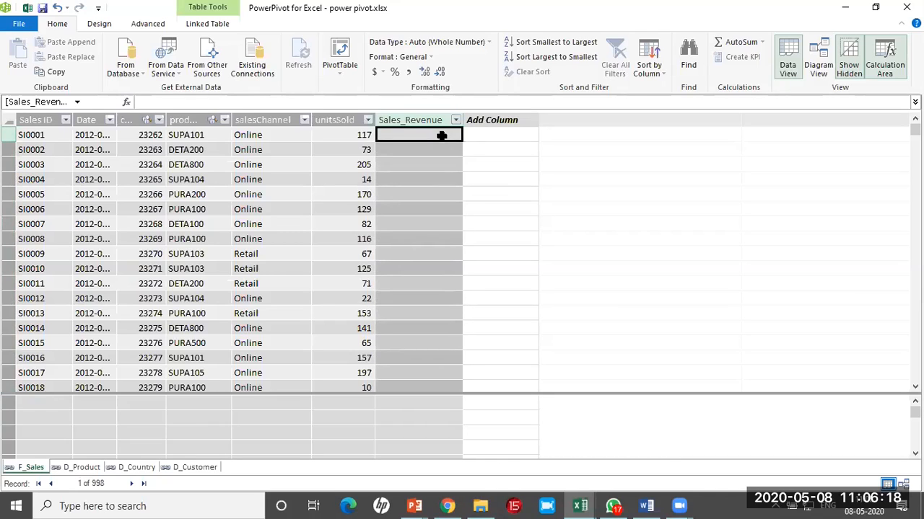
type("=")
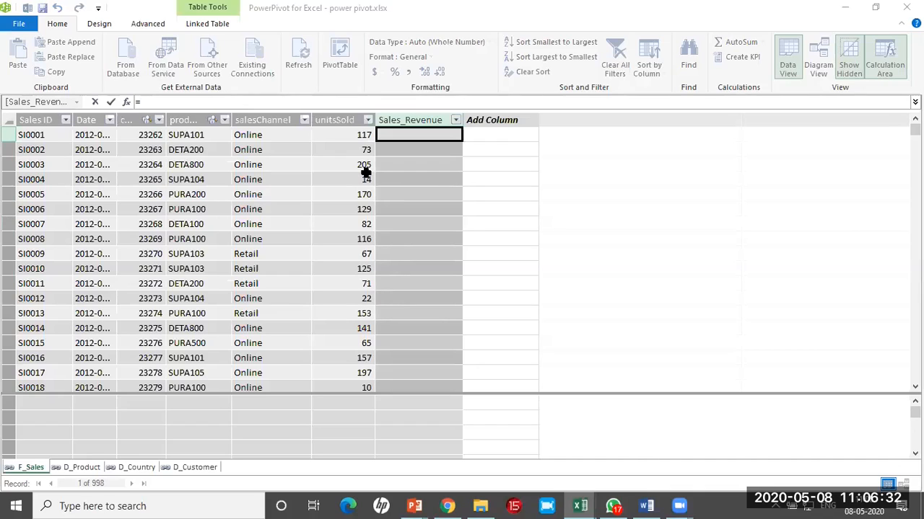
left_click(259, 98)
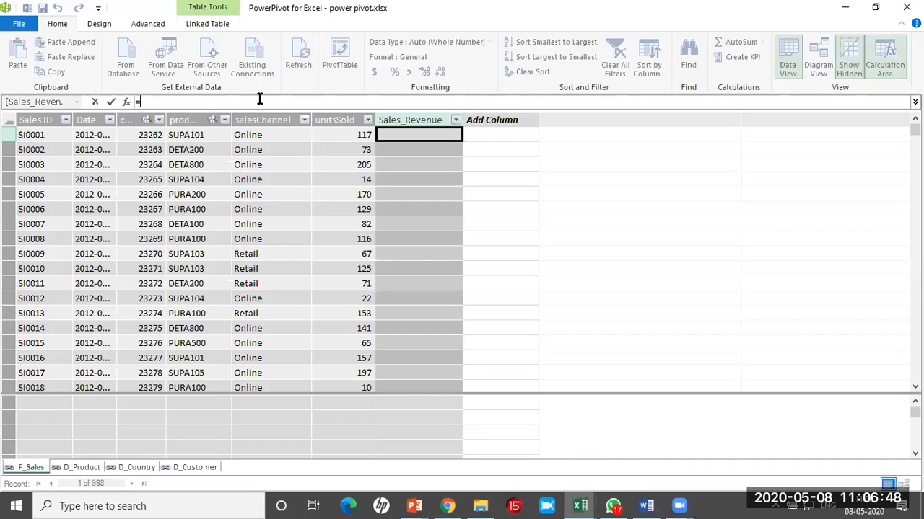
type("rel")
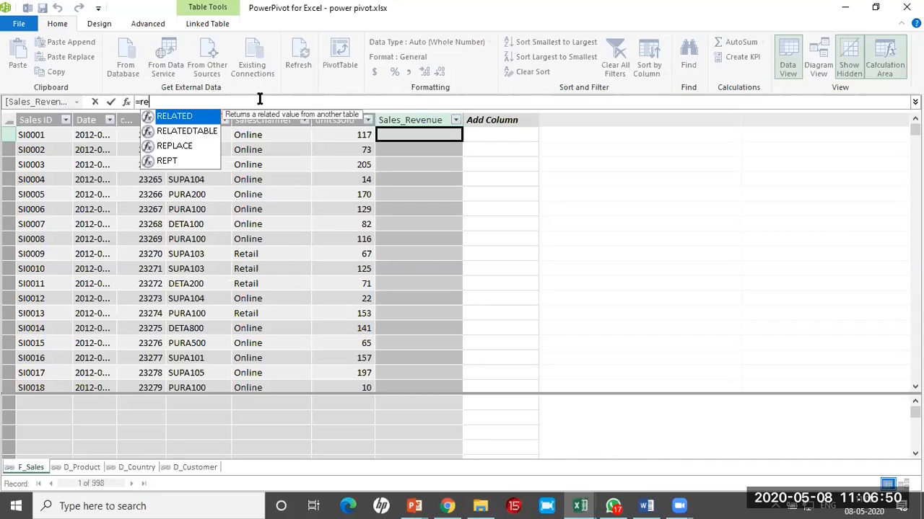
double_click(176, 117)
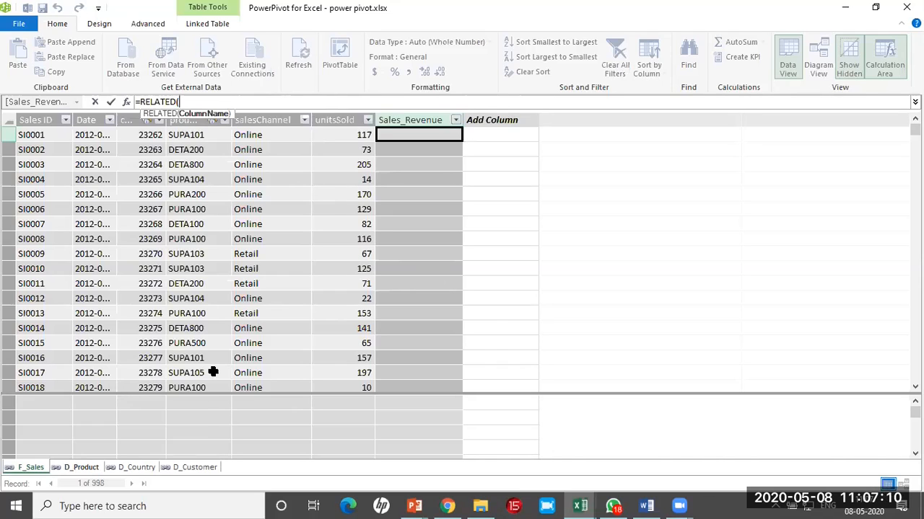
left_click(81, 468)
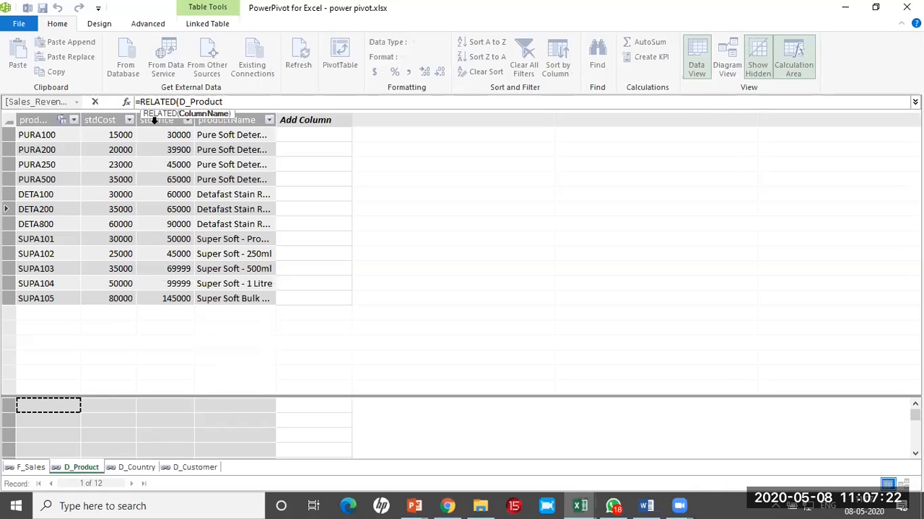
left_click(153, 119)
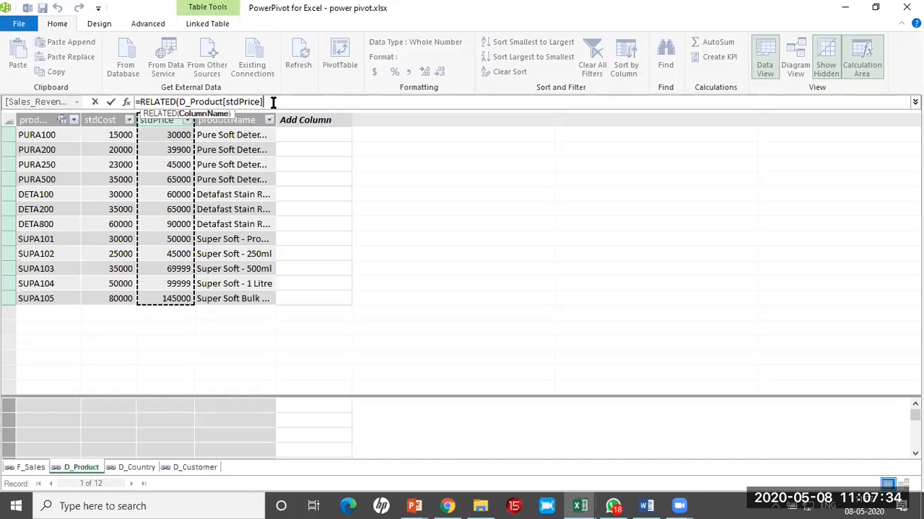
type(")")
key("Return")
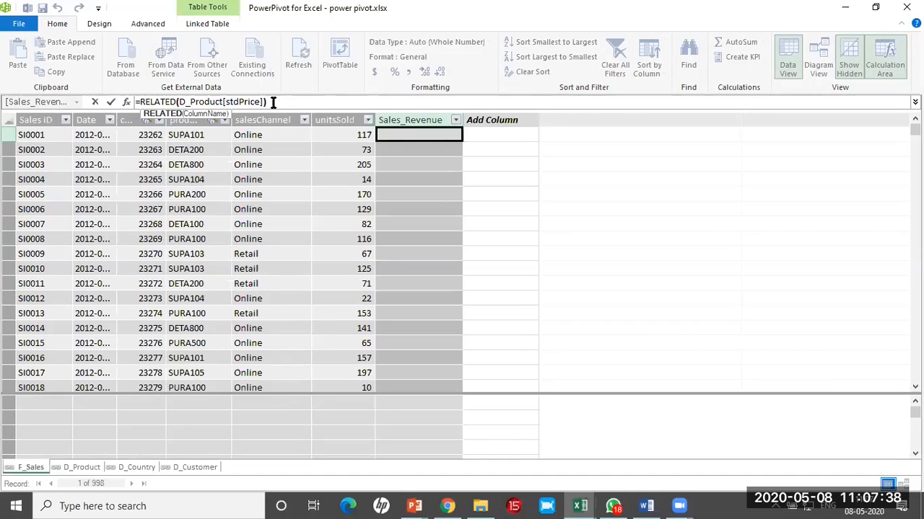
type("*")
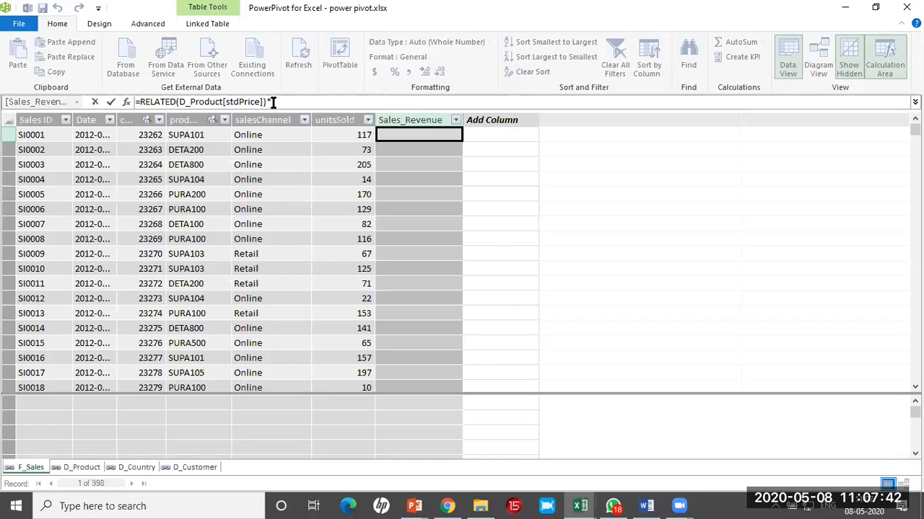
left_click(337, 117)
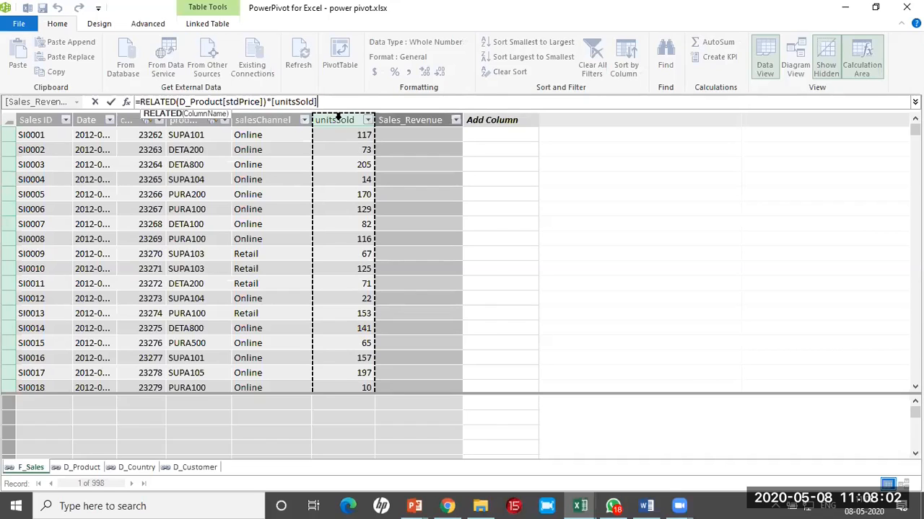
key("Return")
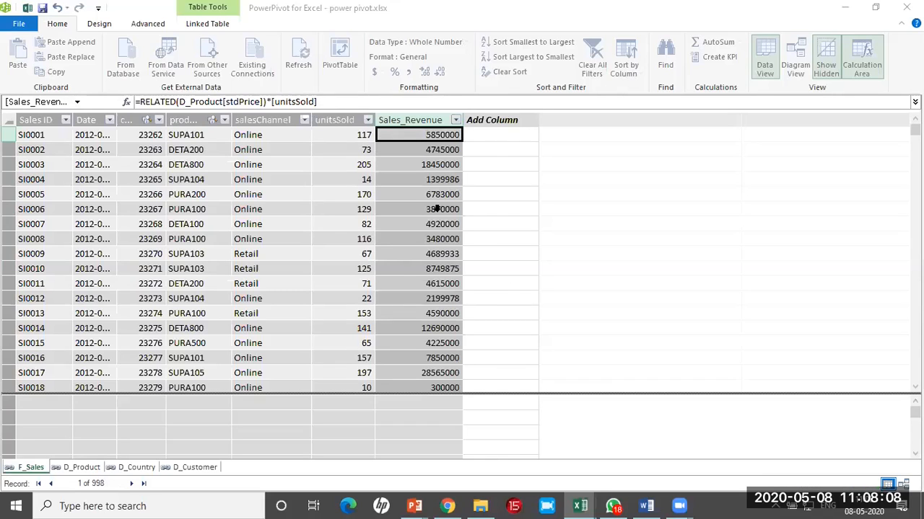
left_click(436, 209)
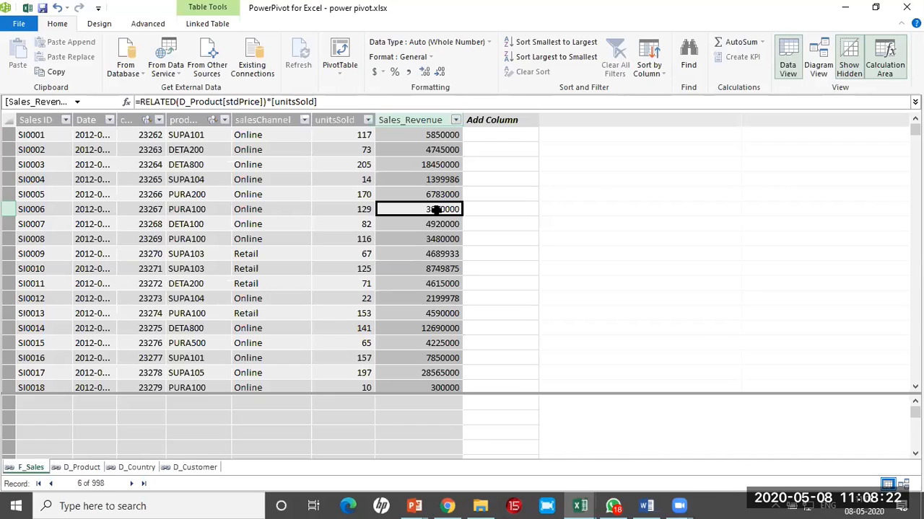
- Add a new column named Expenses after Sales_Revenue in the F_Sales table
left_click(477, 119)
double_click(477, 119)
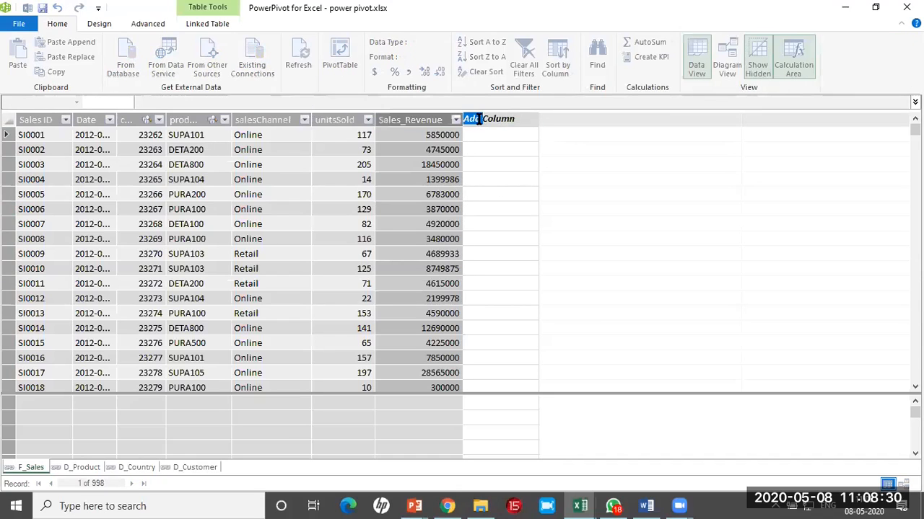
left_click_drag(517, 119, 457, 120)
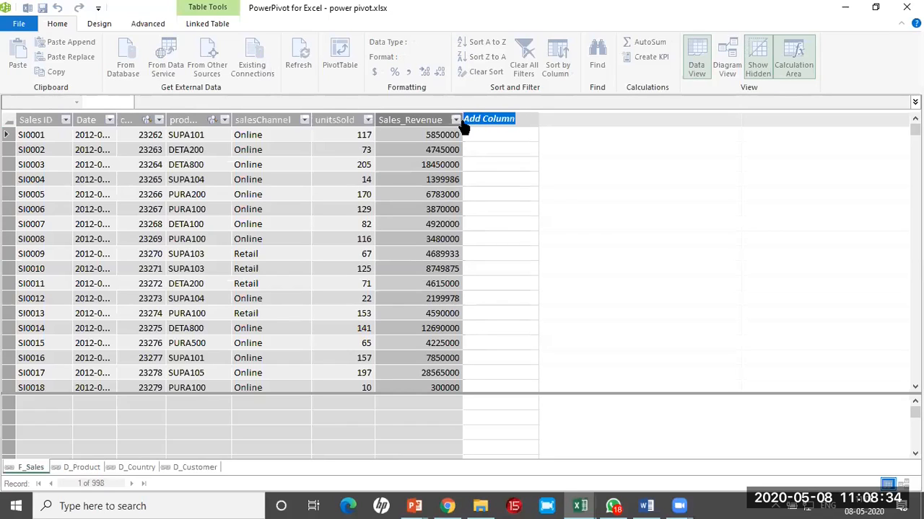
type("Expenses")
key("Return")
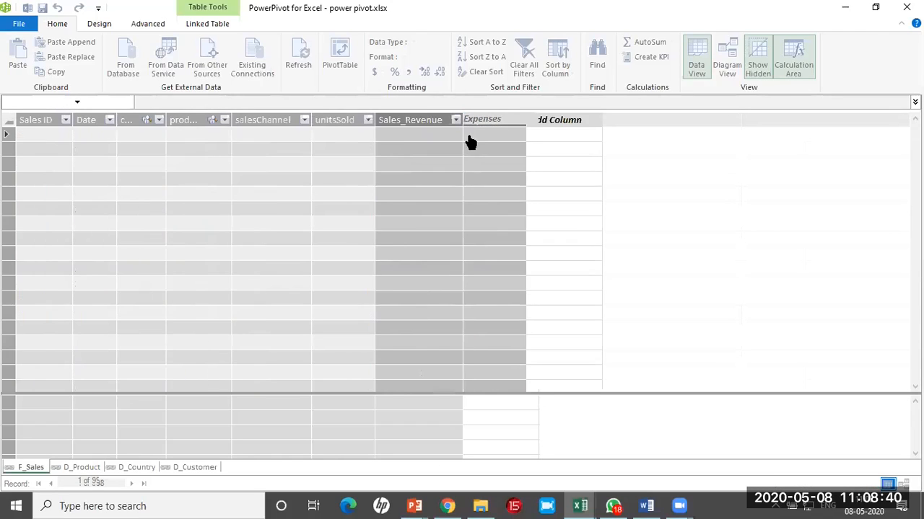
- Calculate the Expenses column with the formula =RELATED(D_Product[stdCost])*[unitsSold]
left_click(473, 127)
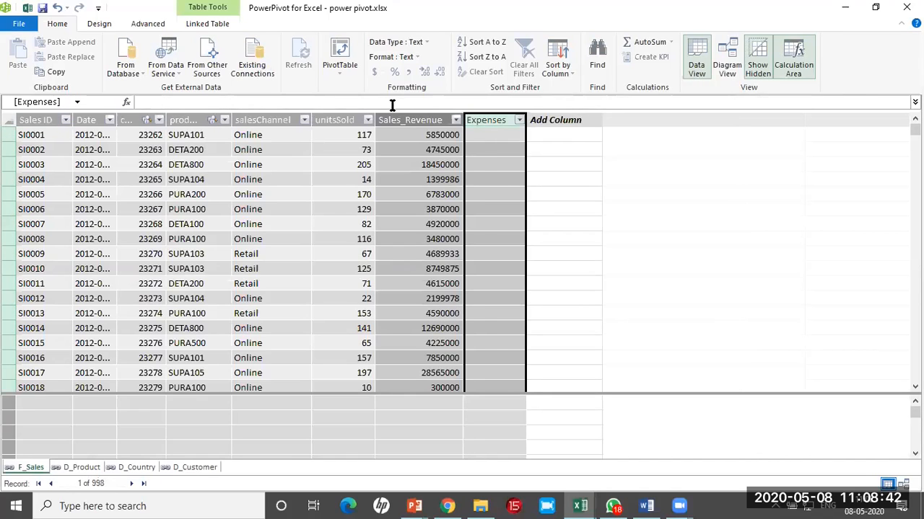
type("=")
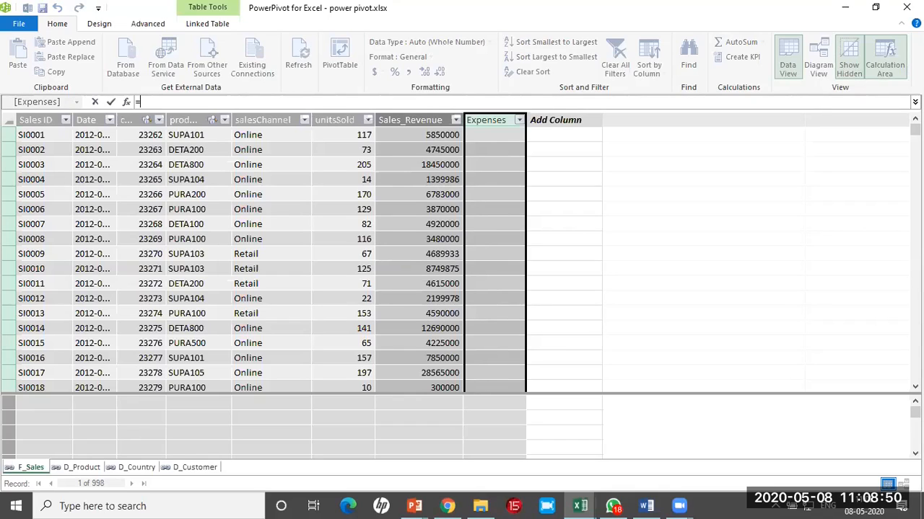
type("rela")
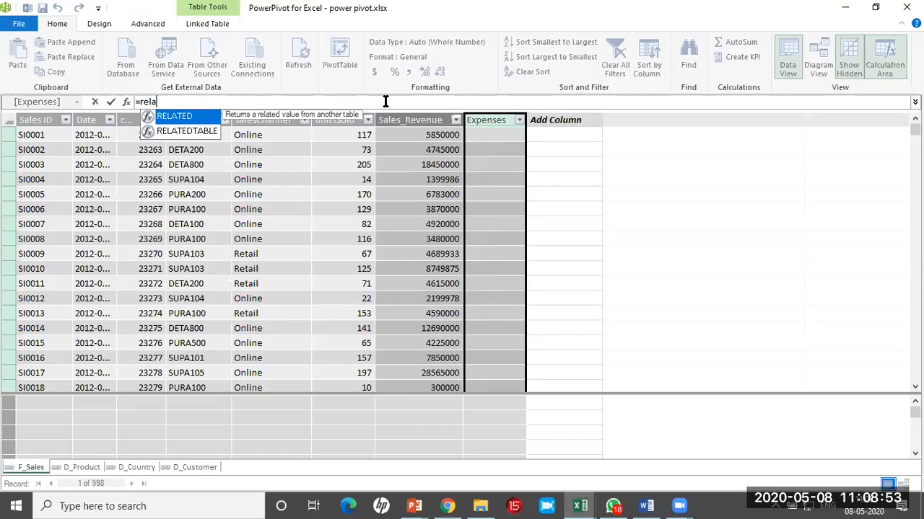
double_click(206, 118)
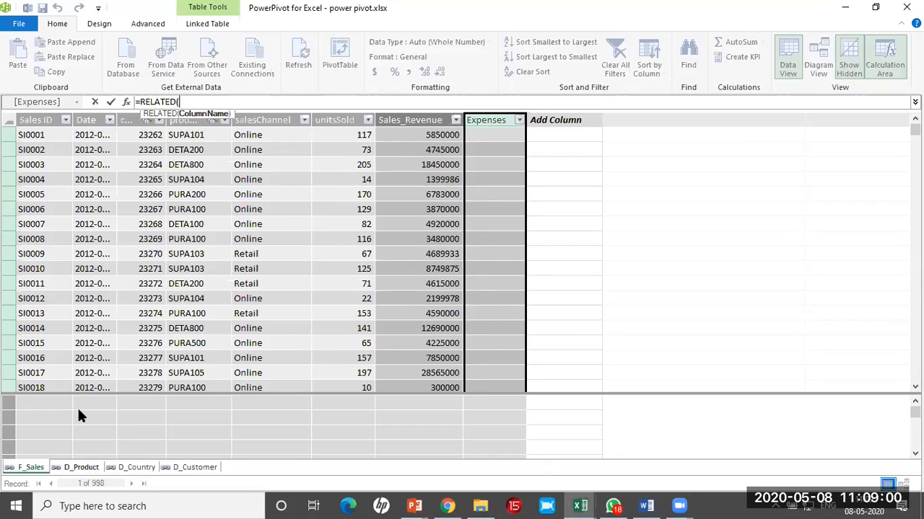
left_click(80, 467)
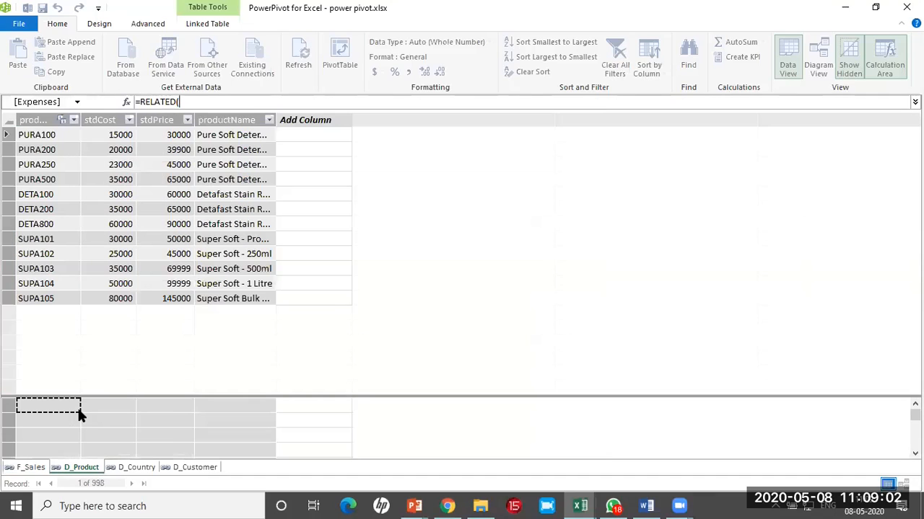
left_click(104, 119)
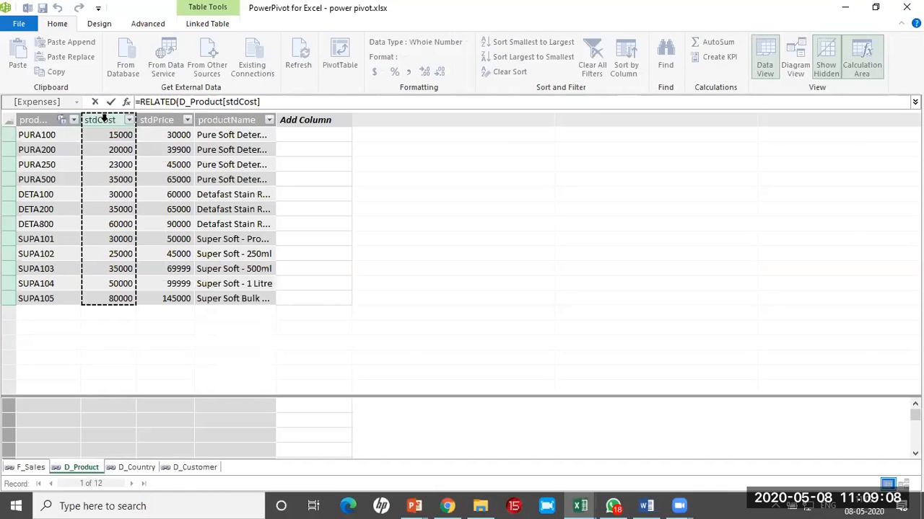
type(")")
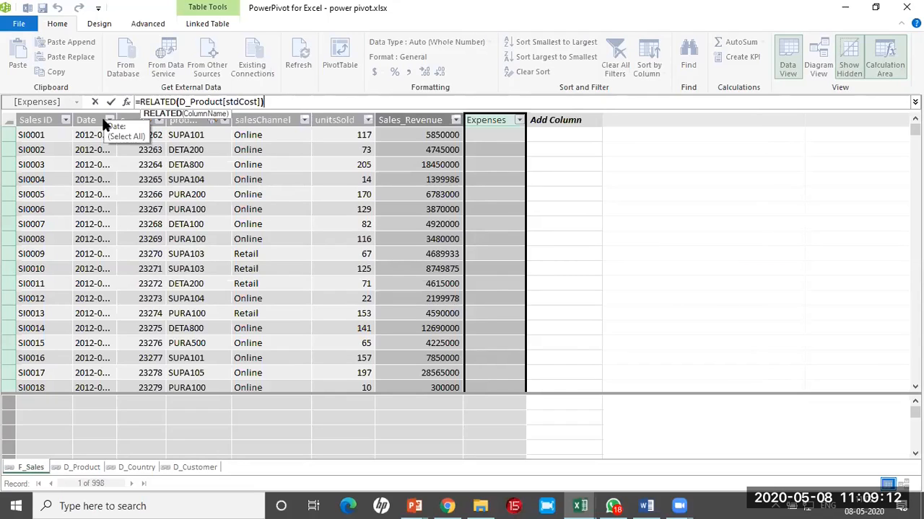
type("*")
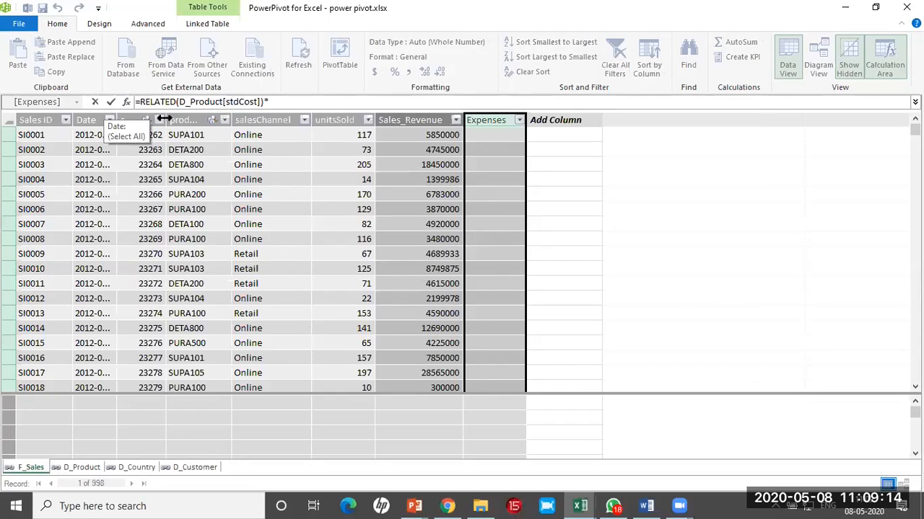
left_click(327, 119)
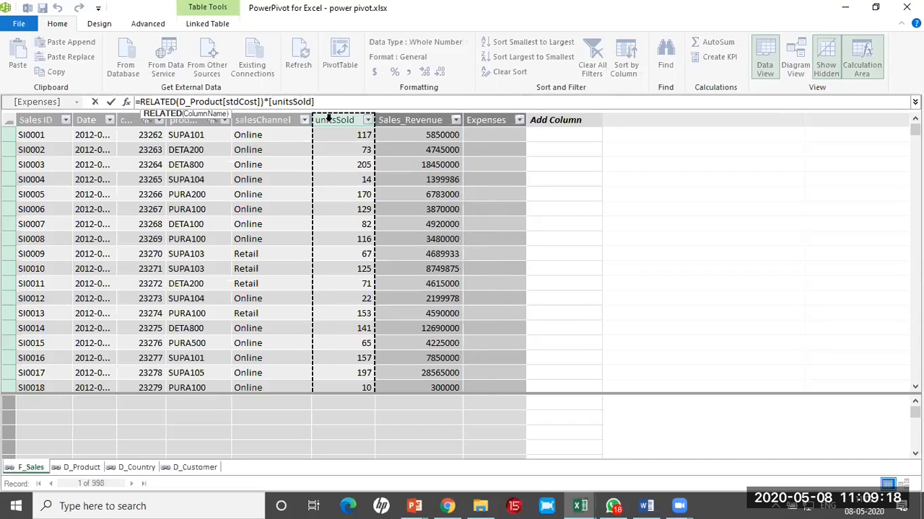
key("Return")
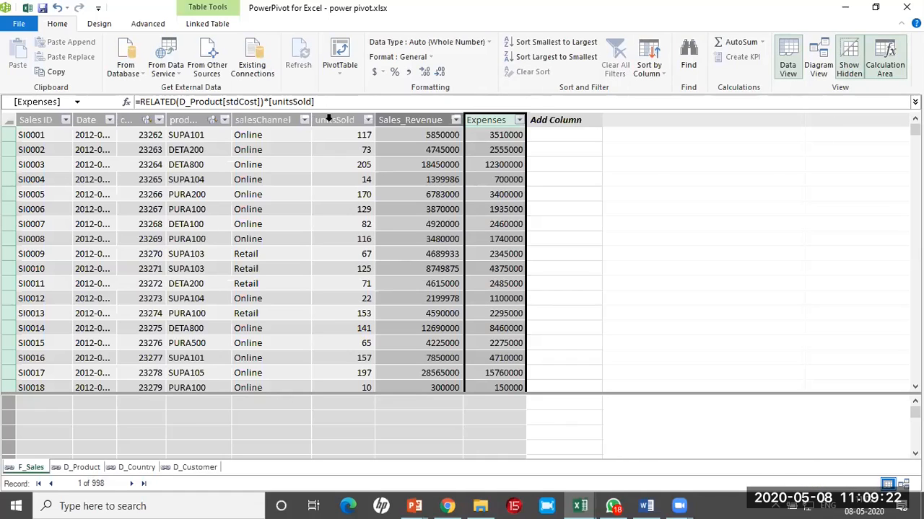
- Add a new column named Profits after Expenses in the F_Sales table
left_click(541, 120)
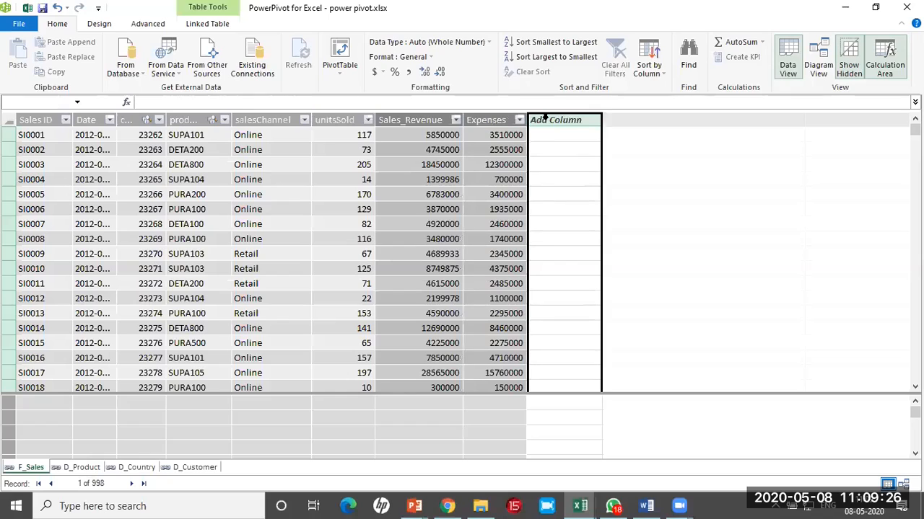
double_click(545, 120)
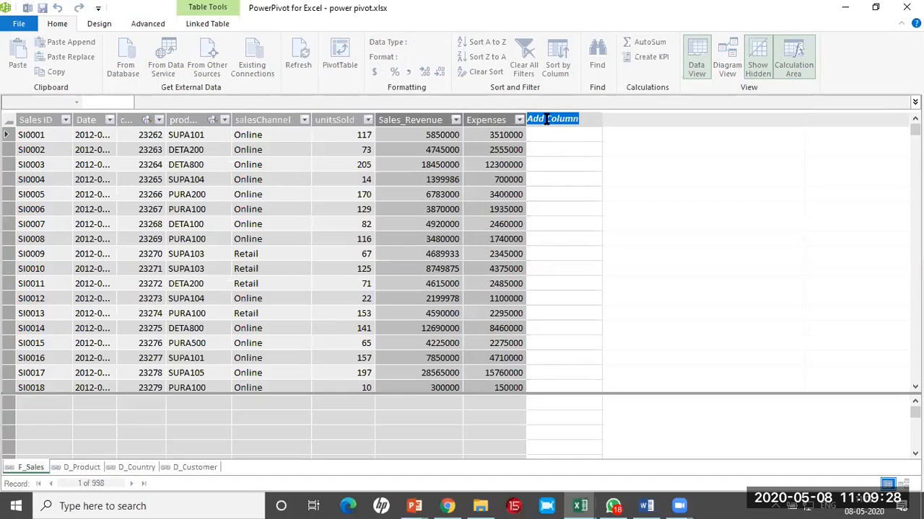
type("Profits")
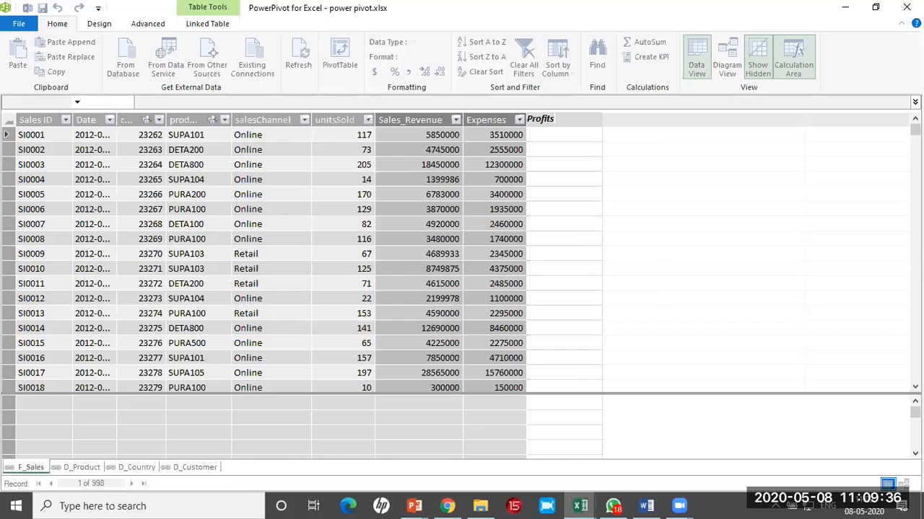
key("Return")
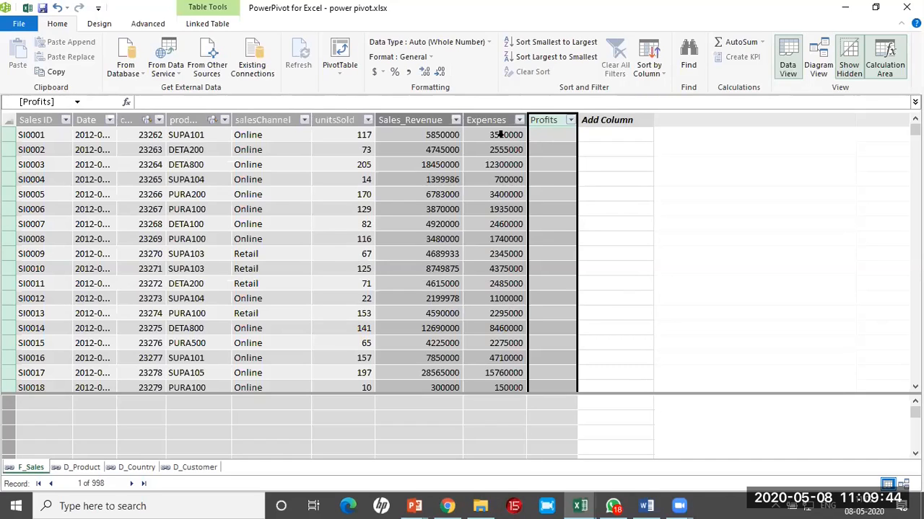
- Calculate the Profits column with the formula =[Sales_Revenue]-[Expenses]
left_click(533, 135)
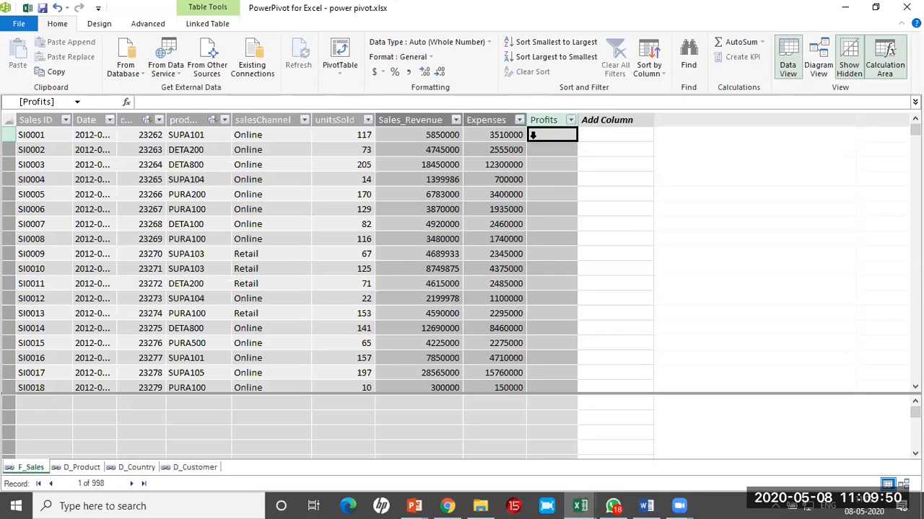
left_click(449, 100)
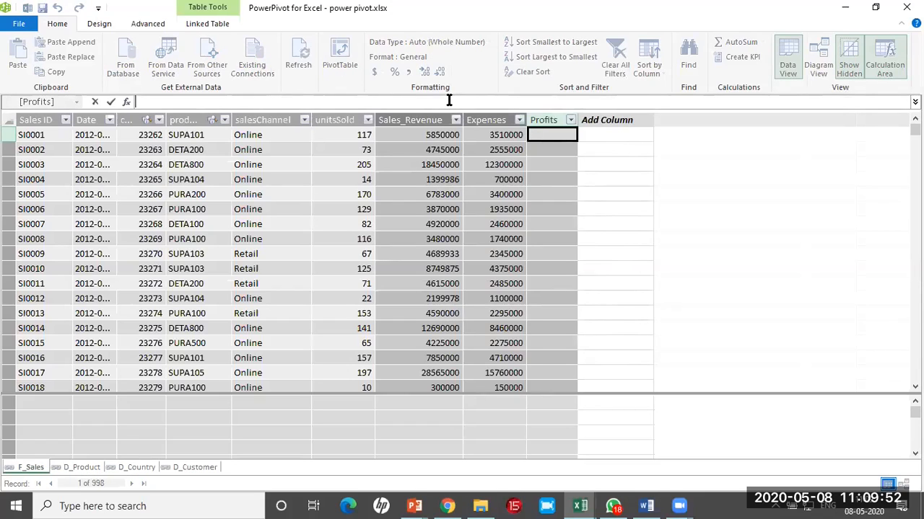
type("=")
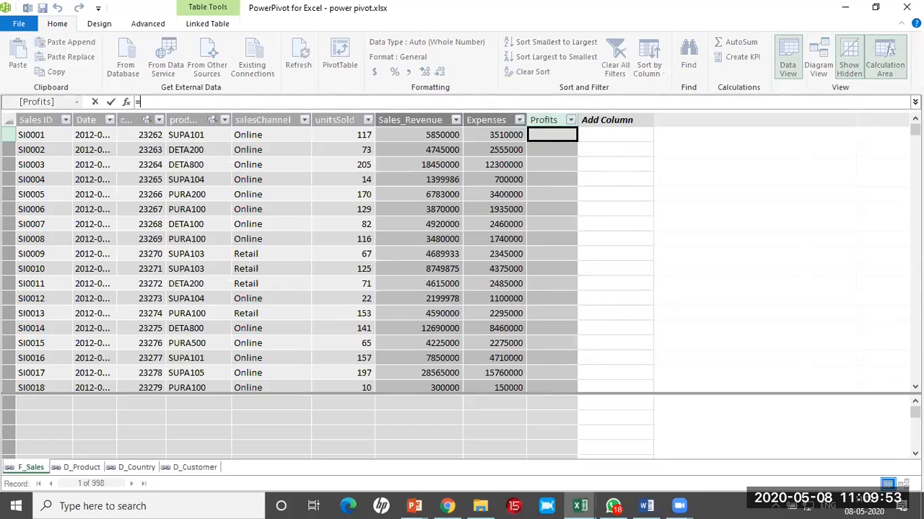
left_click(450, 135)
type("-")
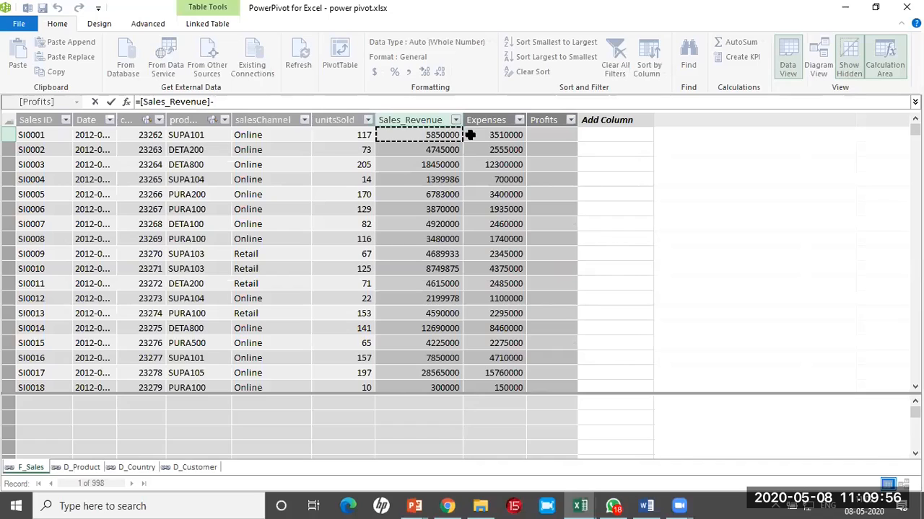
left_click(493, 135)
key("Return")
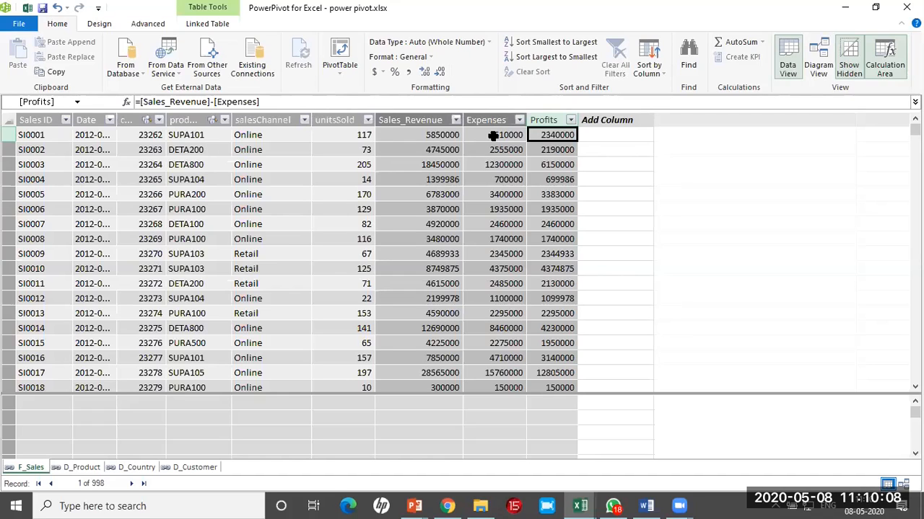
- Switch to the power pivot workbook in Excel and add Sales_Revenue from F_Sales to the PivotTable's values
key("alt+Tab")
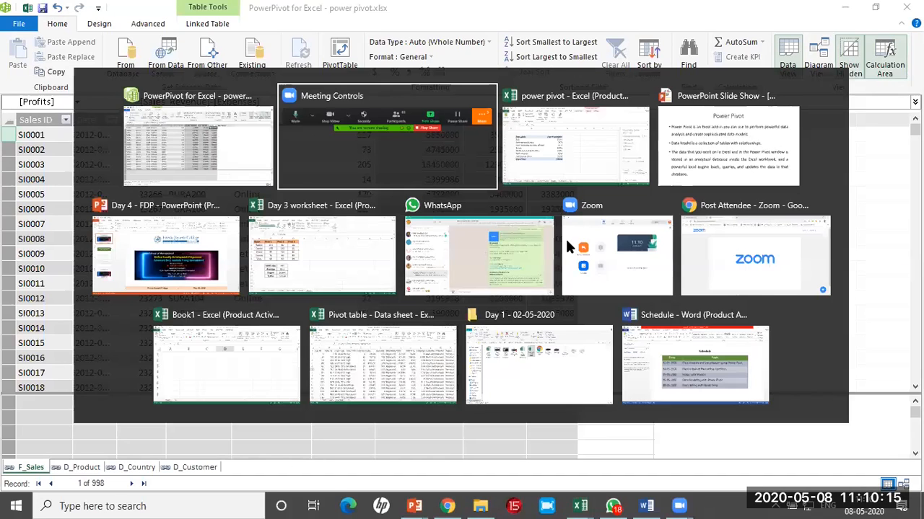
key("alt+Tab")
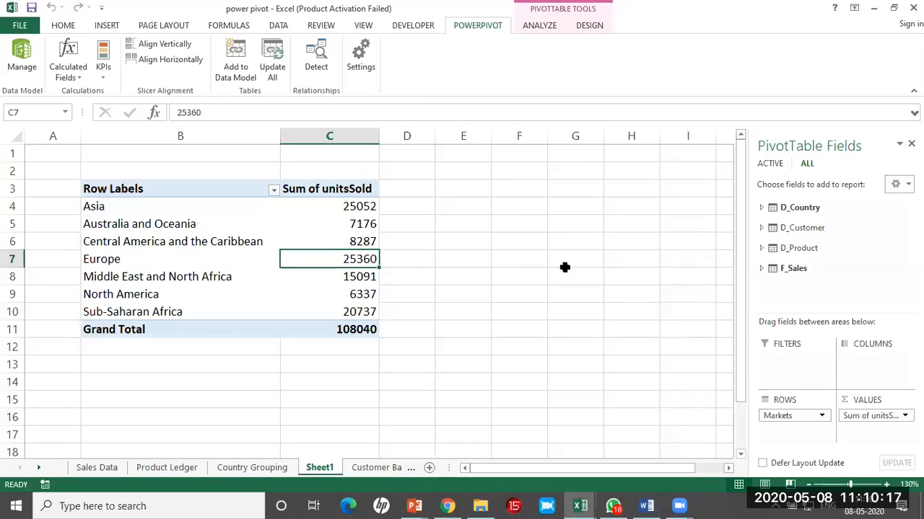
key("alt+Tab")
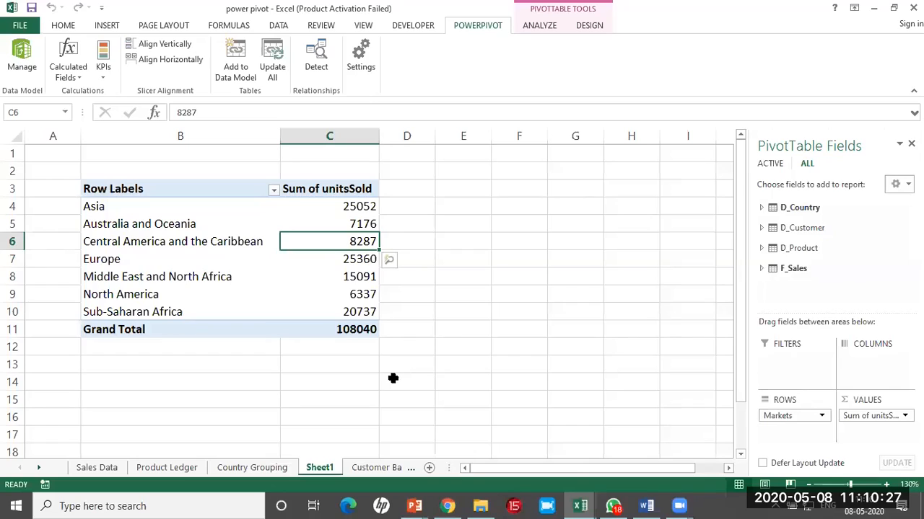
key("alt+Tab")
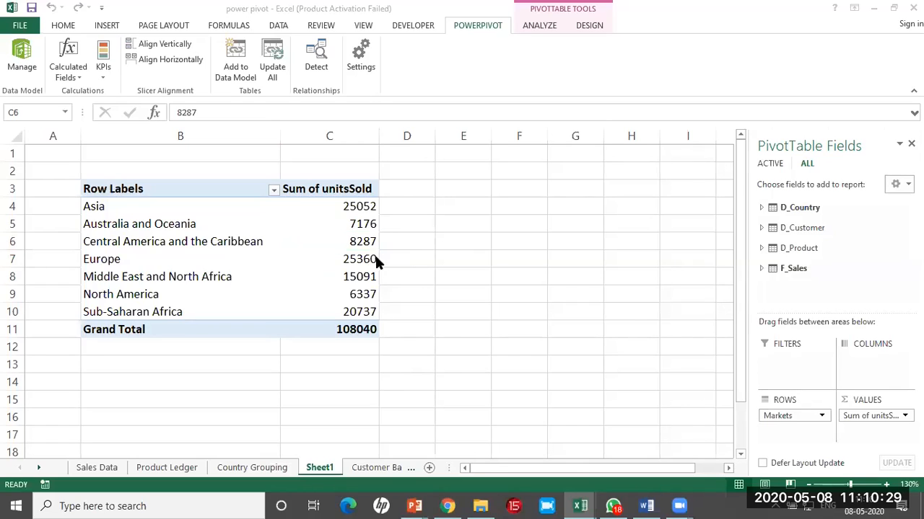
key("alt+Tab")
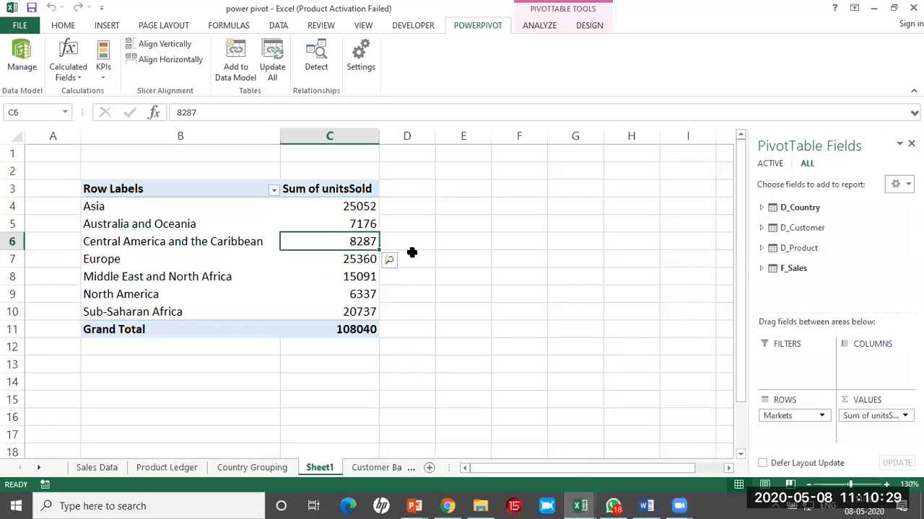
left_click(302, 258)
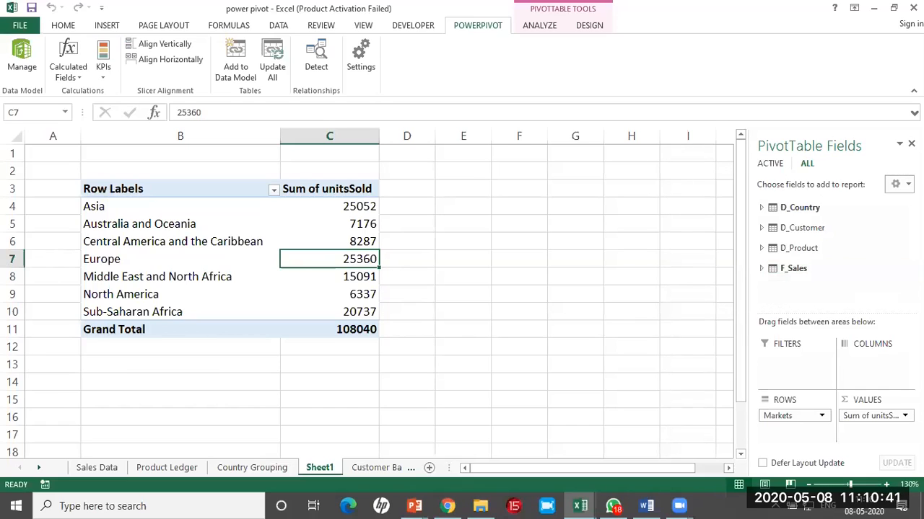
left_click(761, 268)
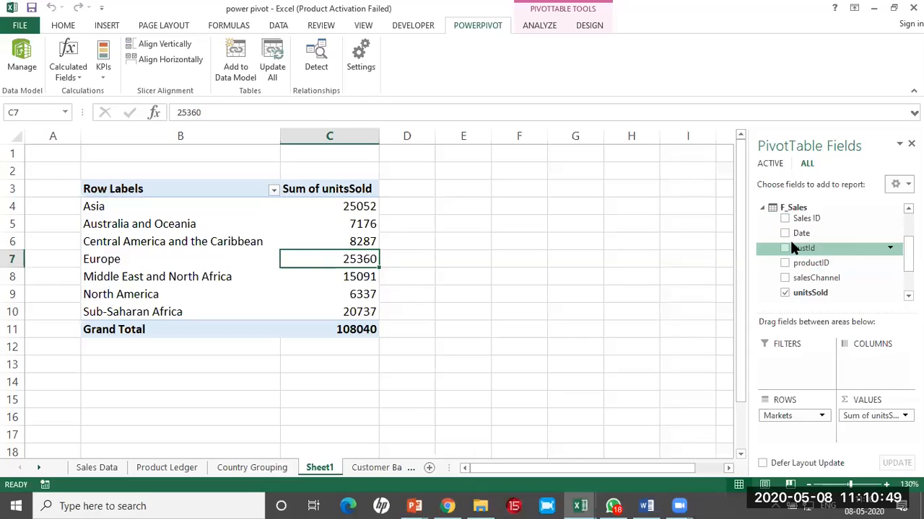
left_click_drag(908, 251, 908, 270)
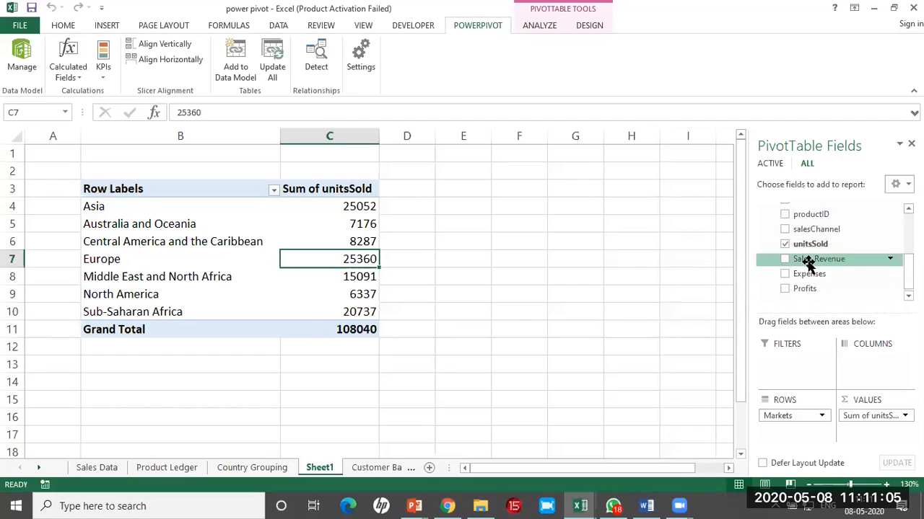
left_click_drag(798, 259, 871, 437)
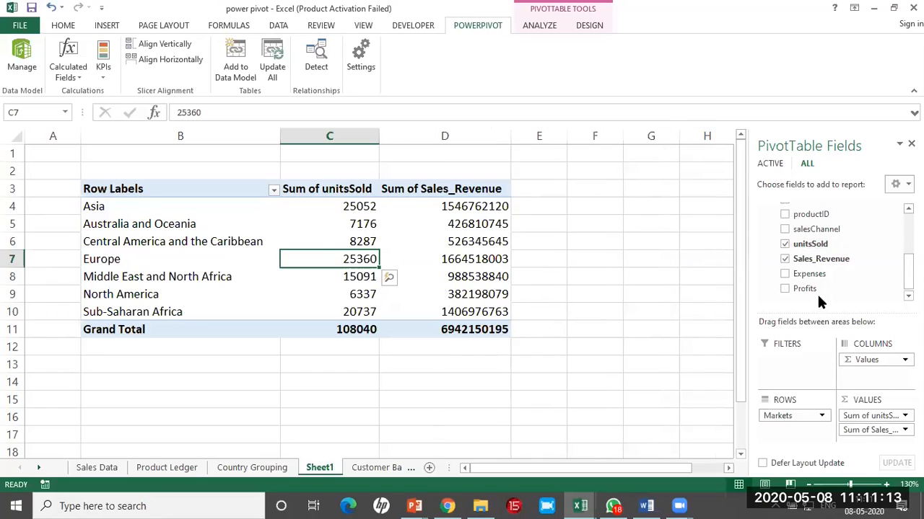
- Add the Expenses and Profits fields from F_Sales to the PivotTable's values after Sales_Revenue
left_click_drag(808, 276, 875, 445)
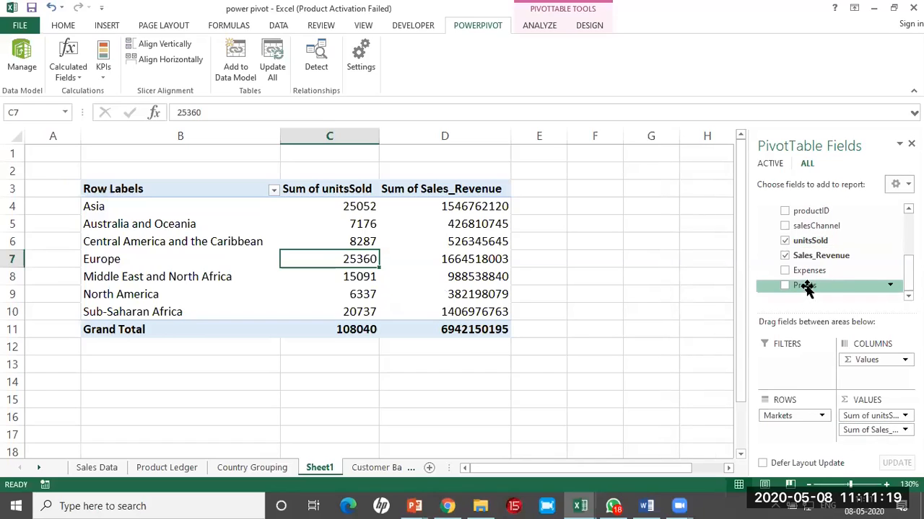
left_click_drag(799, 270, 862, 442)
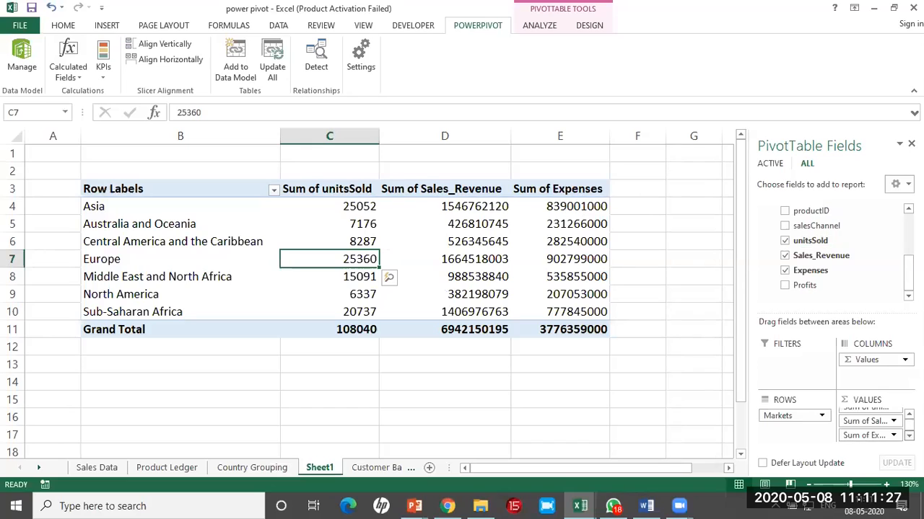
left_click_drag(803, 287, 860, 441)
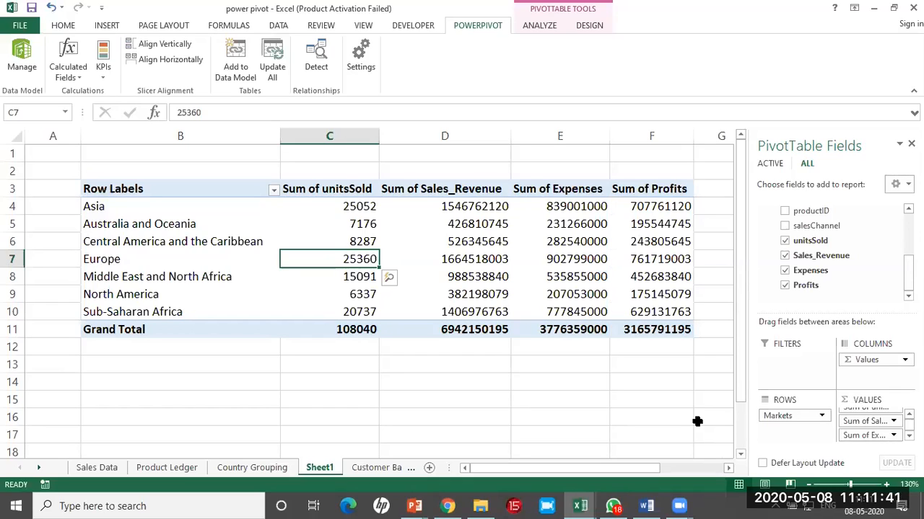
- Apply the medium PivotTable style with black header and total rows and light orange body to the market report
left_click(472, 265)
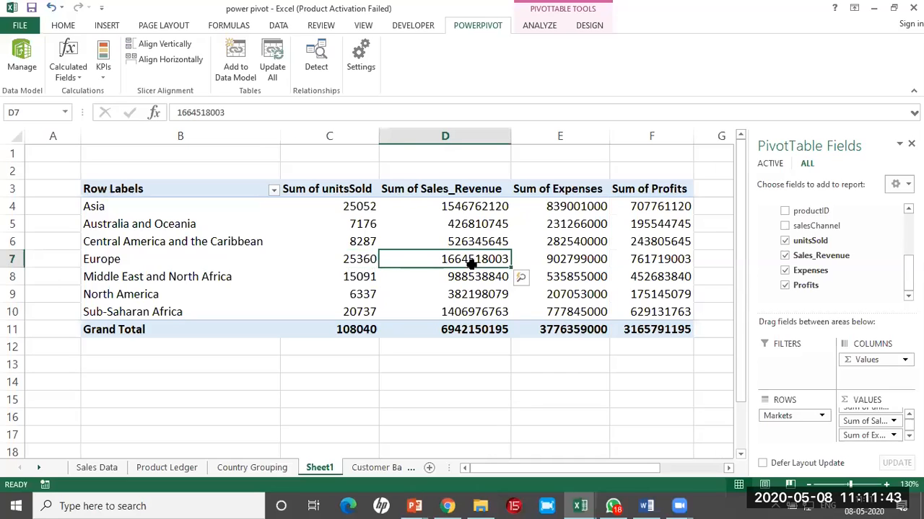
left_click(124, 187)
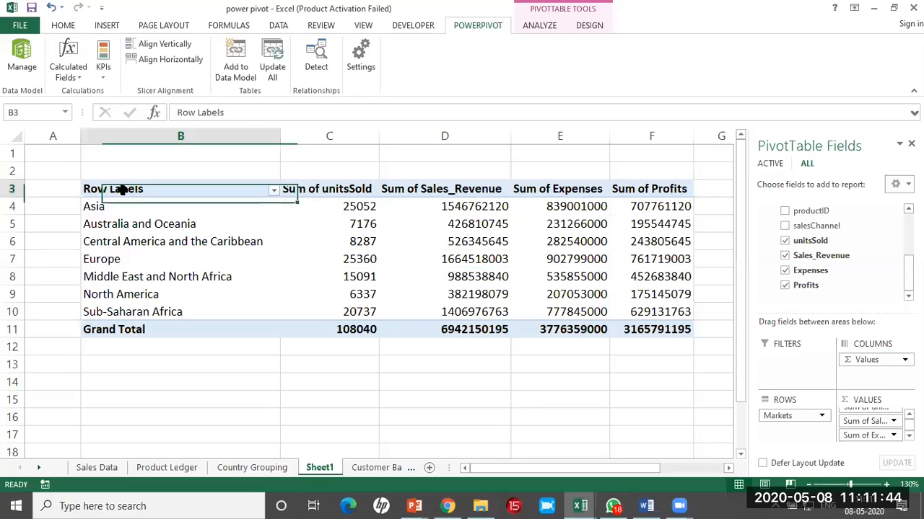
left_click(208, 244)
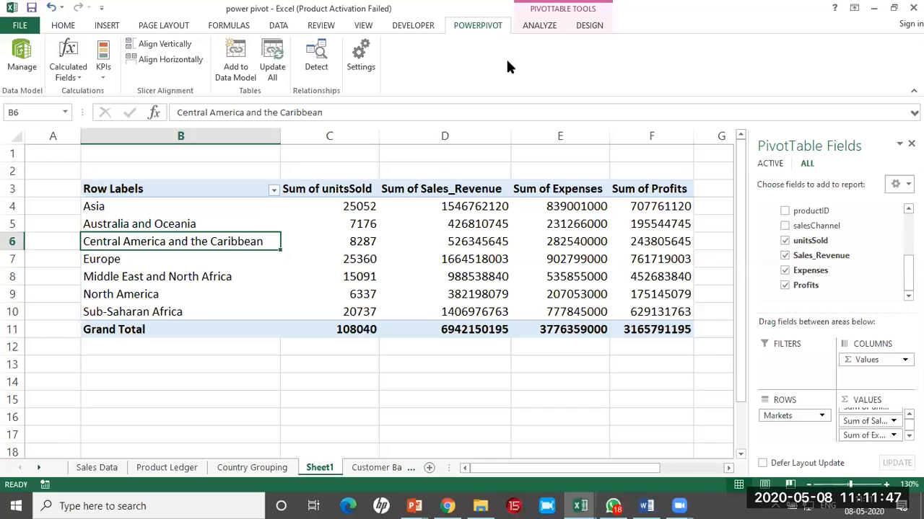
left_click(446, 223)
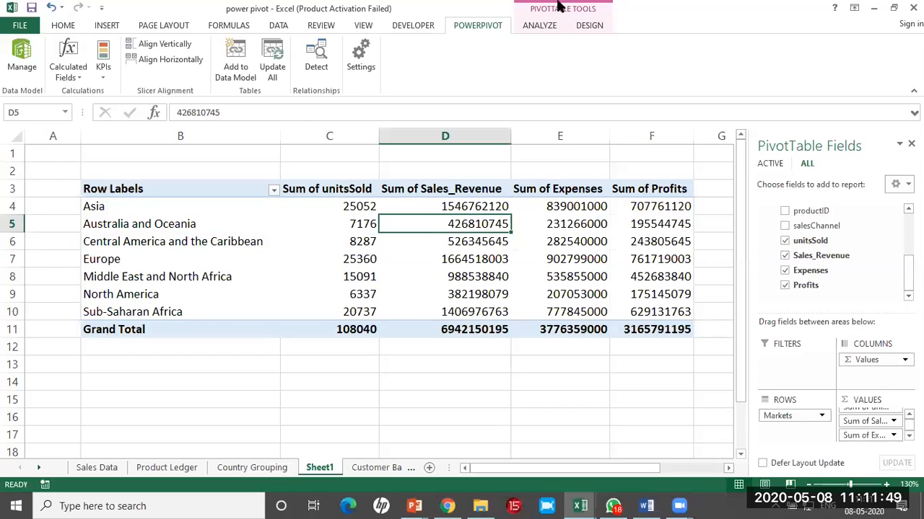
left_click(588, 25)
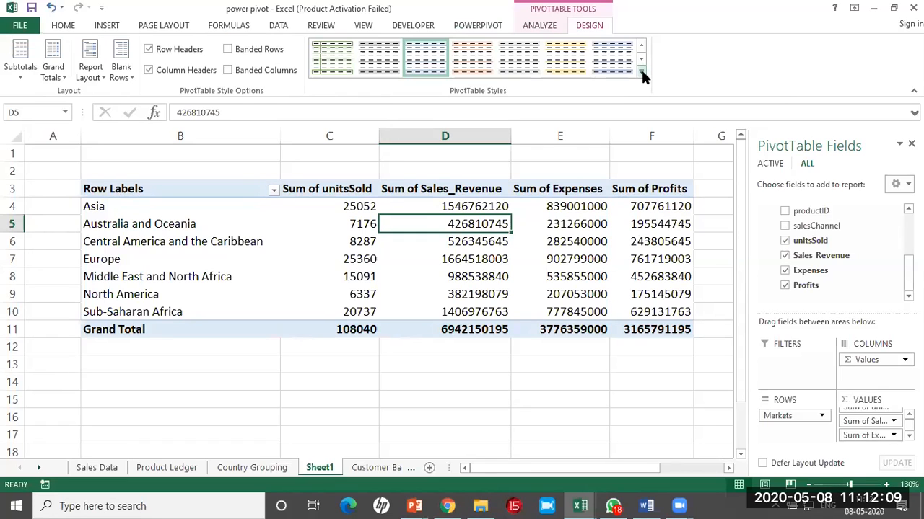
left_click(641, 73)
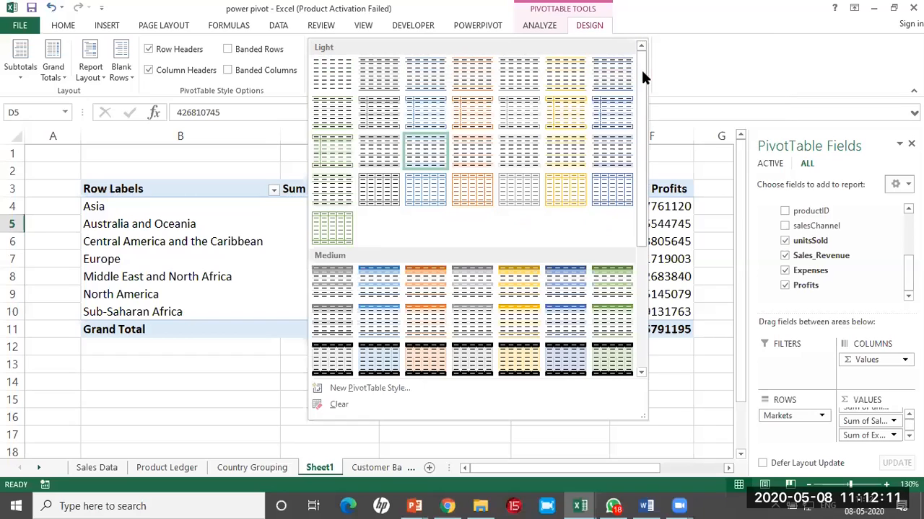
left_click(433, 357)
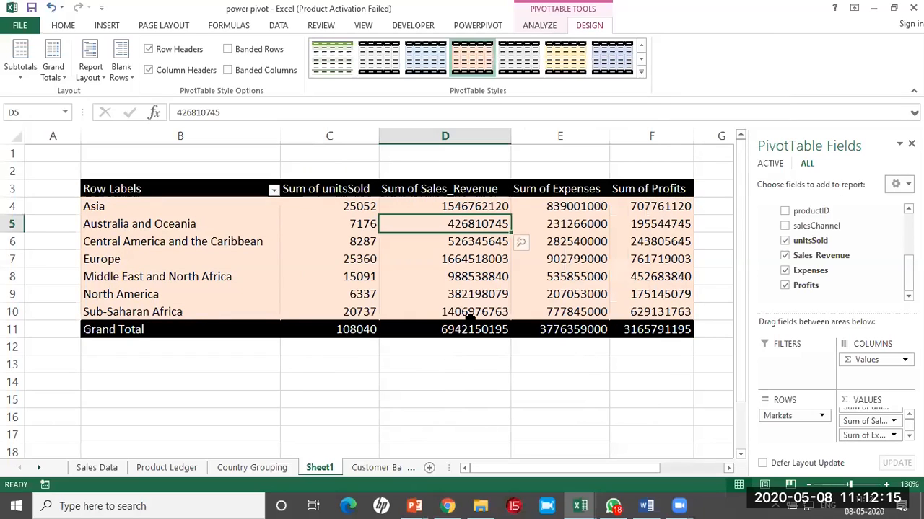
left_click(451, 242)
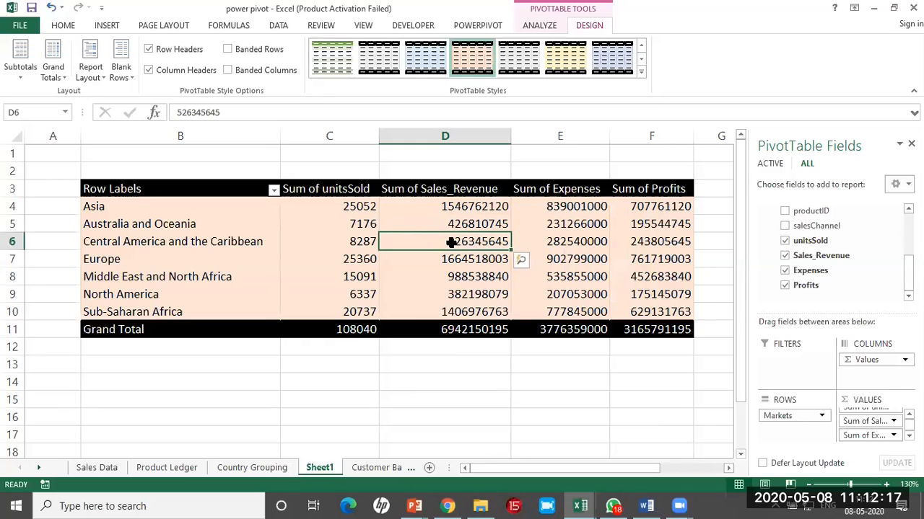
- Add blue gradient-fill data bars to the Sum of unitsSold values in C4:C10, excluding the grand total
left_click(64, 26)
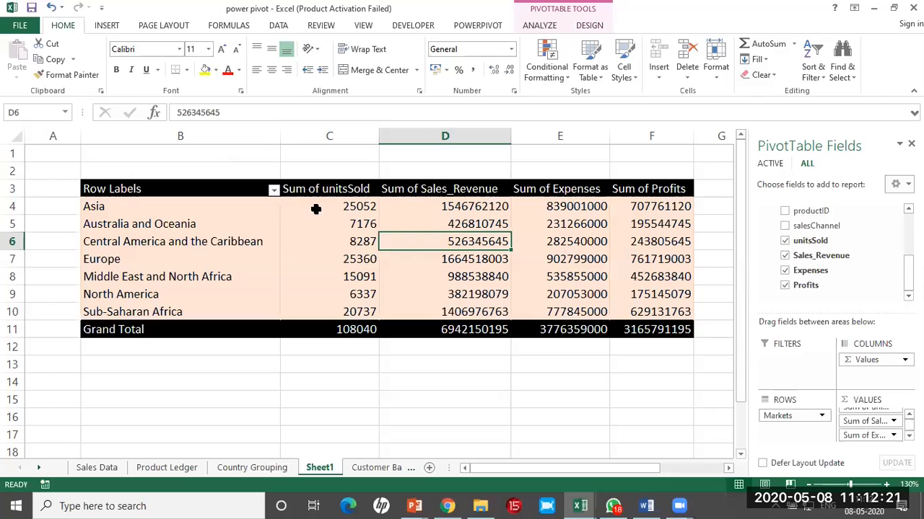
mouse_move(315, 207)
left_click_drag(315, 207, 324, 306)
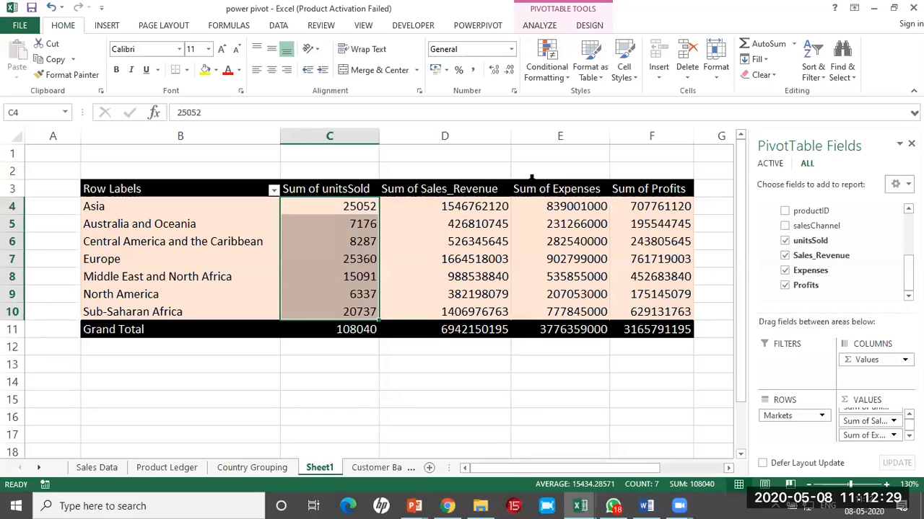
left_click(567, 75)
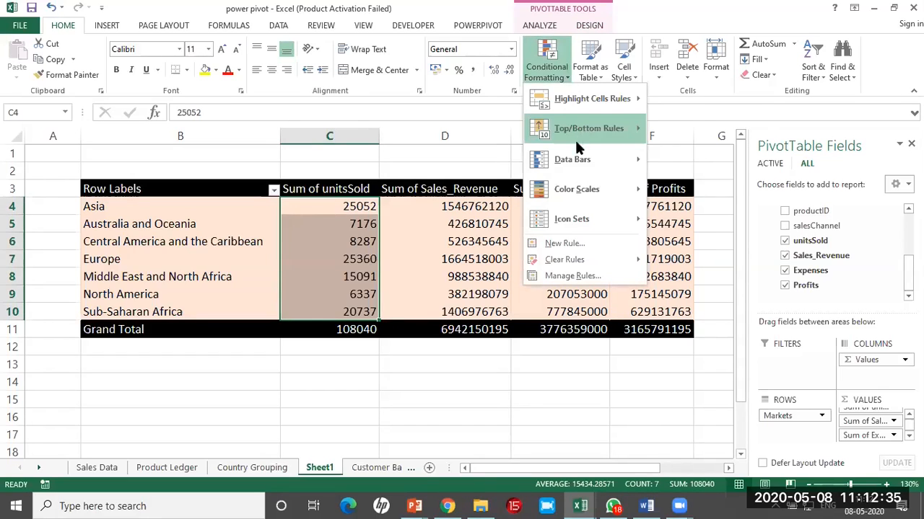
mouse_move(573, 159)
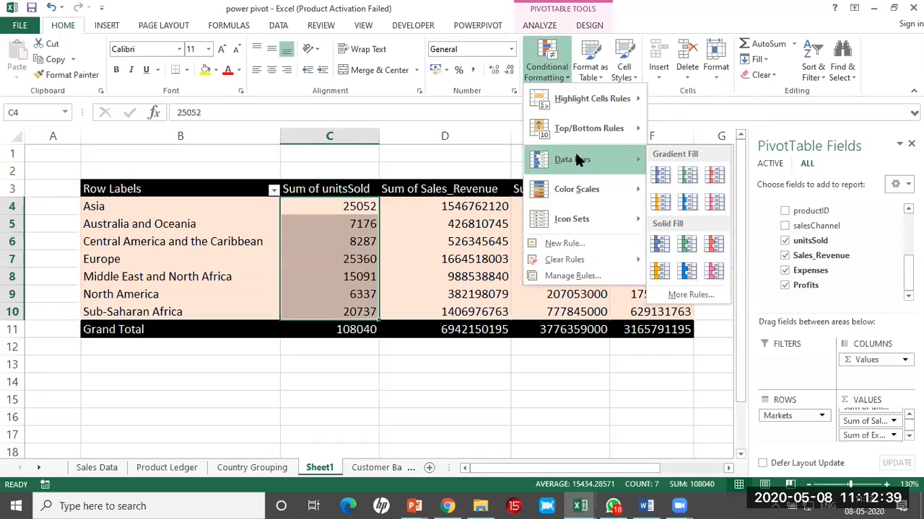
left_click(661, 176)
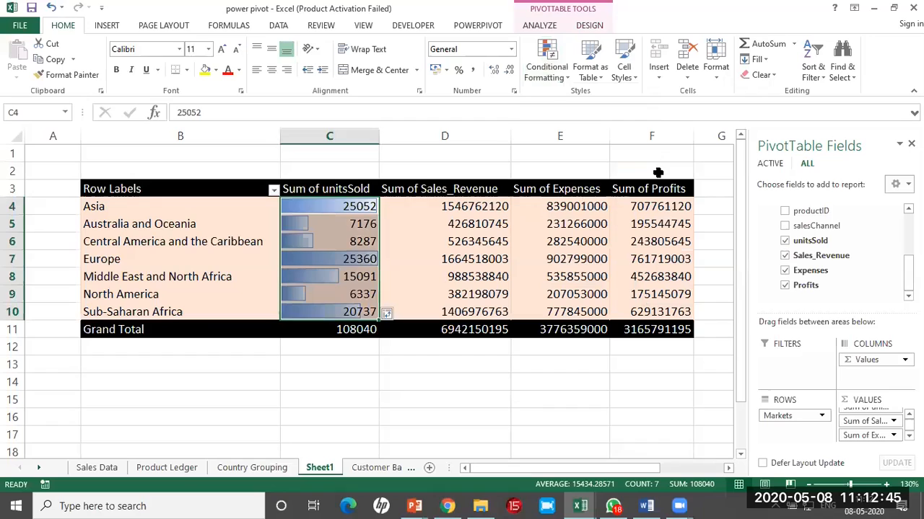
- Add green gradient-fill data bars to the Sum of Sales_Revenue values in D4:D10
left_click(453, 225)
left_click(437, 206)
left_click_drag(437, 207, 441, 307)
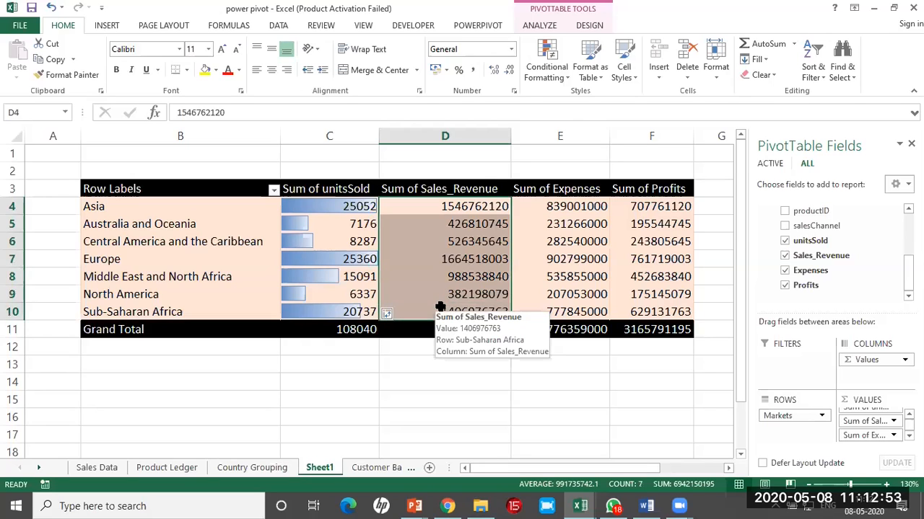
left_click(565, 77)
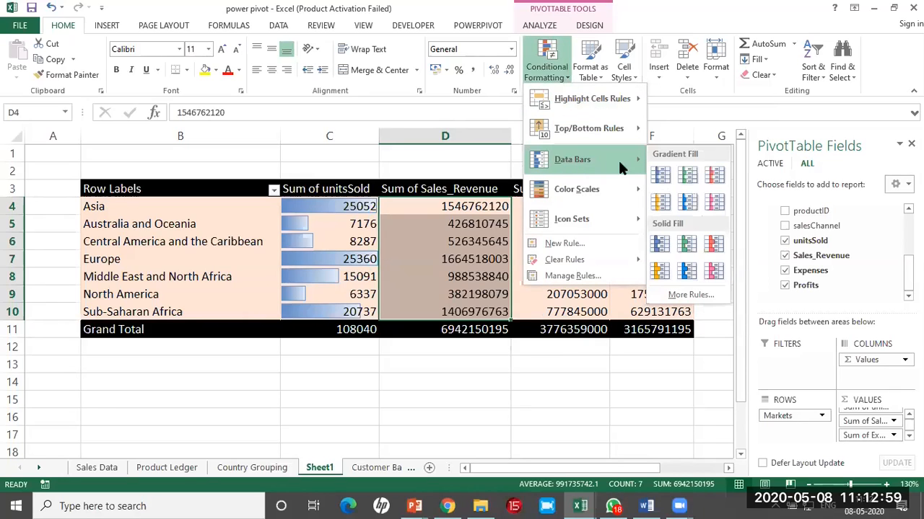
left_click(687, 174)
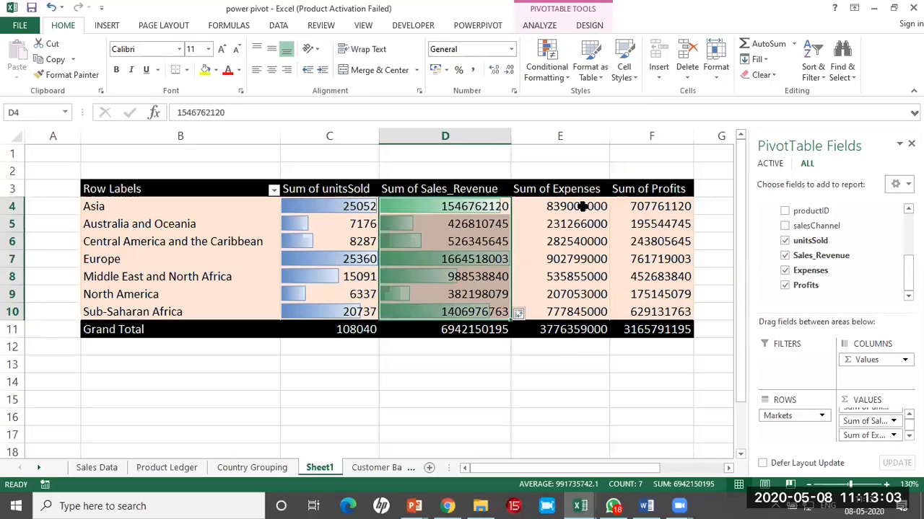
- Add red gradient-fill data bars to the Sum of Expenses values in E4:E10
left_click(583, 206)
left_click_drag(583, 207, 575, 312)
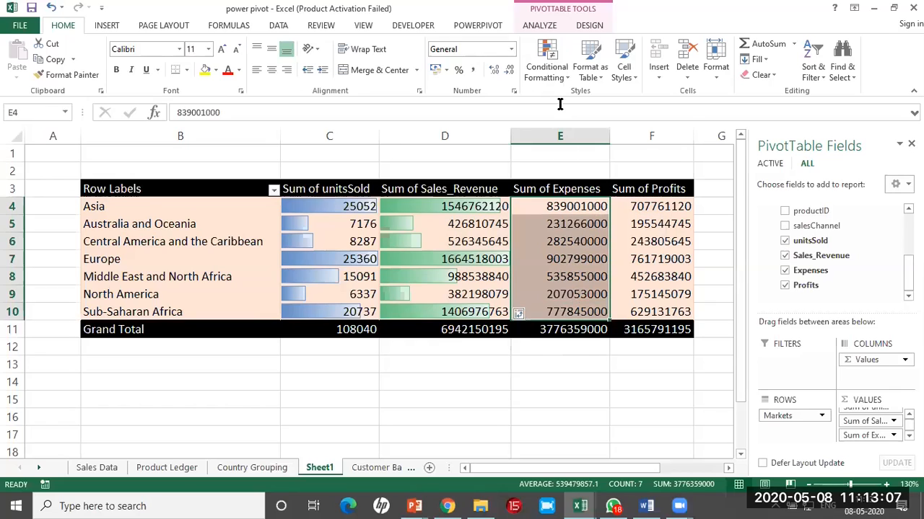
left_click(564, 77)
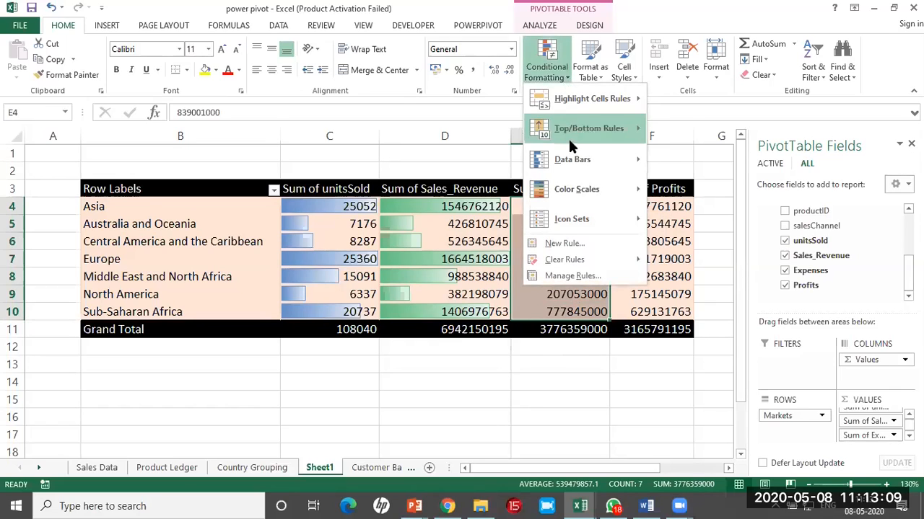
mouse_move(570, 154)
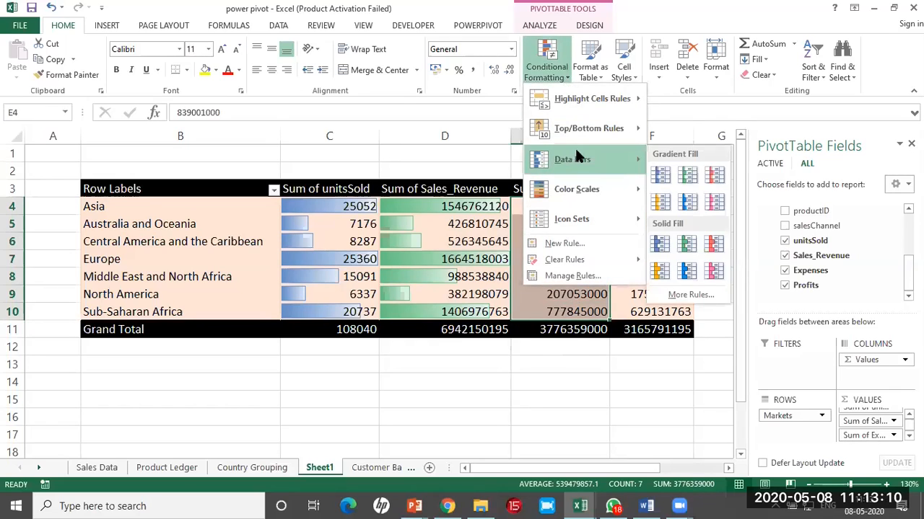
left_click(705, 172)
- Add orange gradient-fill data bars to the Sum of Profits values in F4:F10
left_click_drag(651, 209, 656, 304)
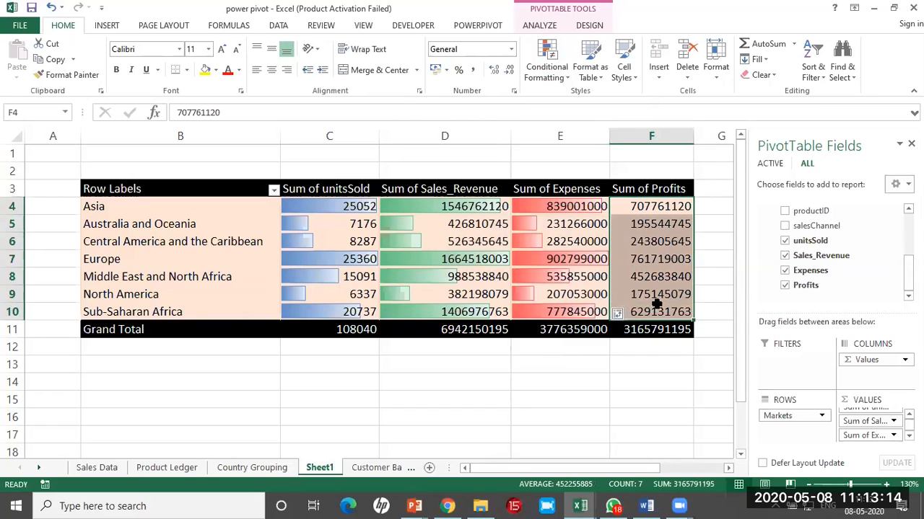
left_click(564, 72)
mouse_move(588, 157)
left_click(660, 201)
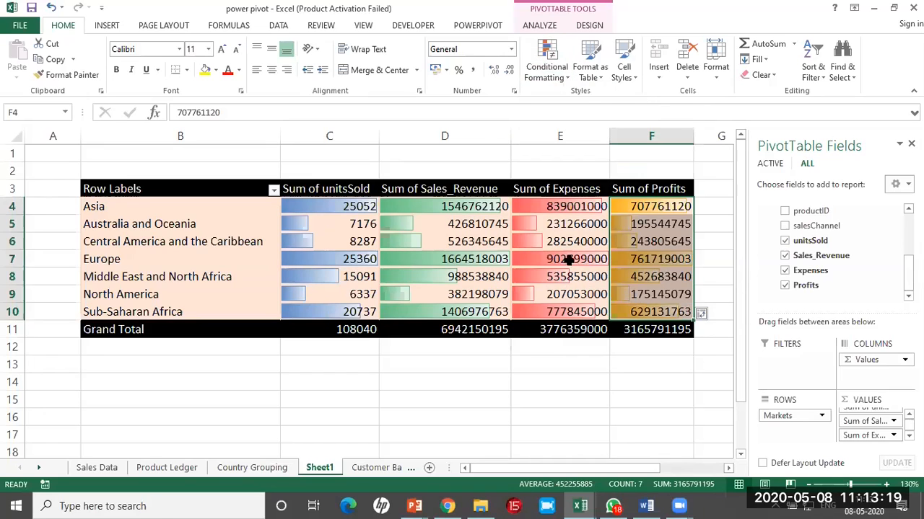
left_click(531, 243)
left_click(421, 367)
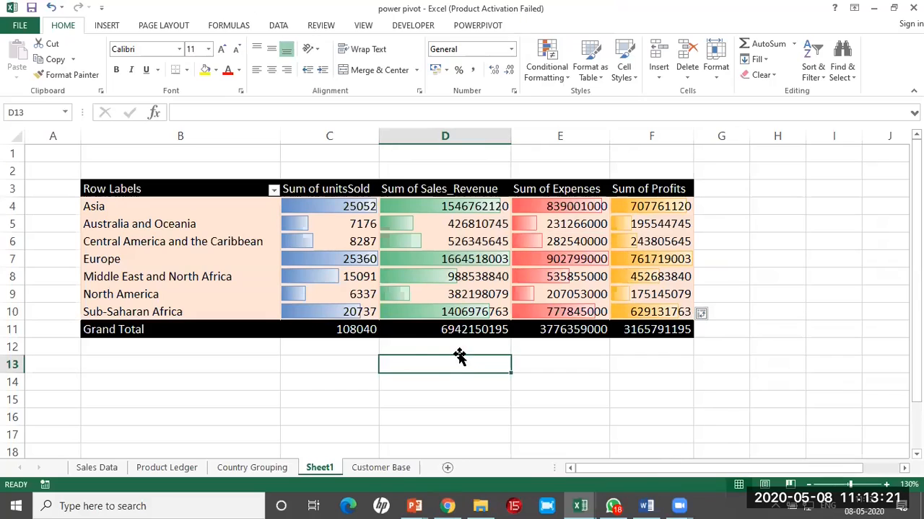
left_click(321, 227)
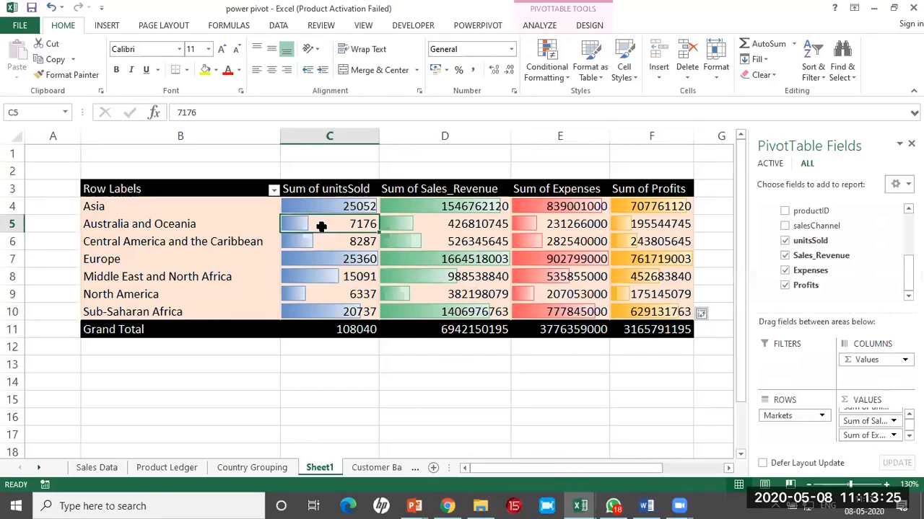
- Sort the PivotTable markets by Sum of unitsSold from largest to smallest
right_click(321, 227)
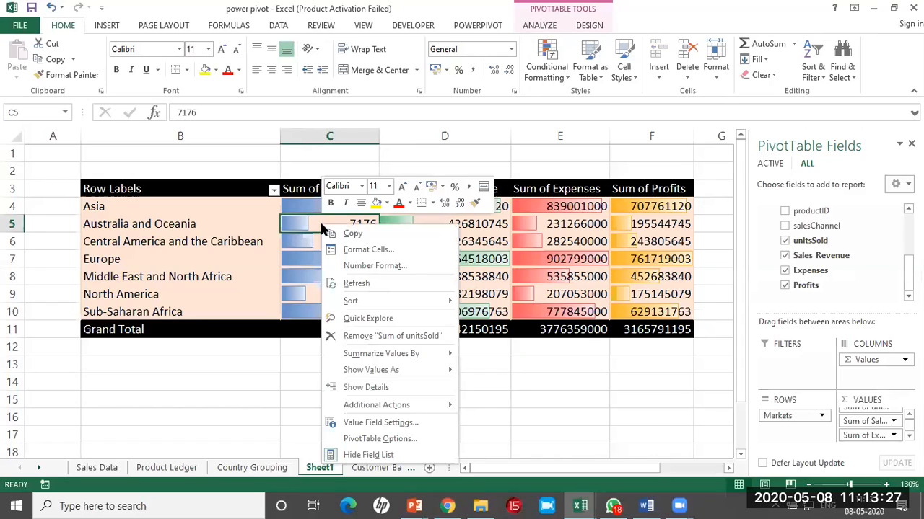
mouse_move(358, 297)
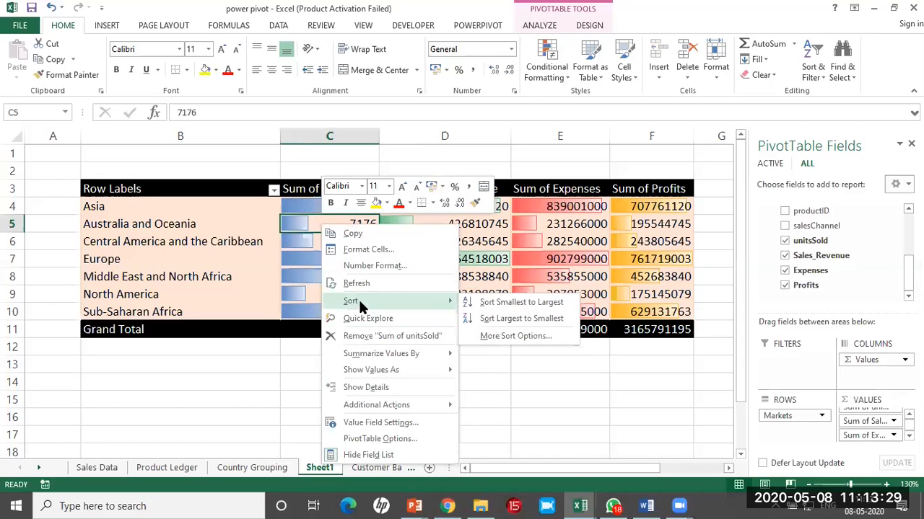
left_click(474, 319)
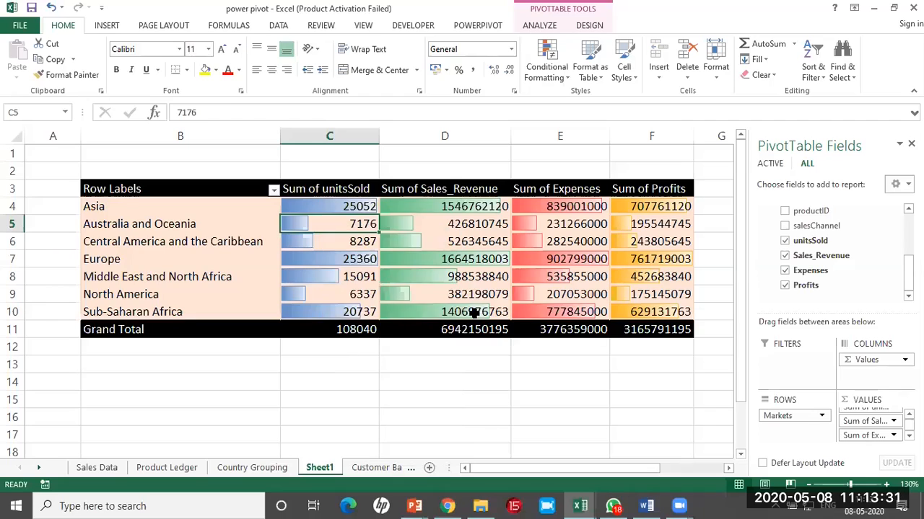
left_click(435, 361)
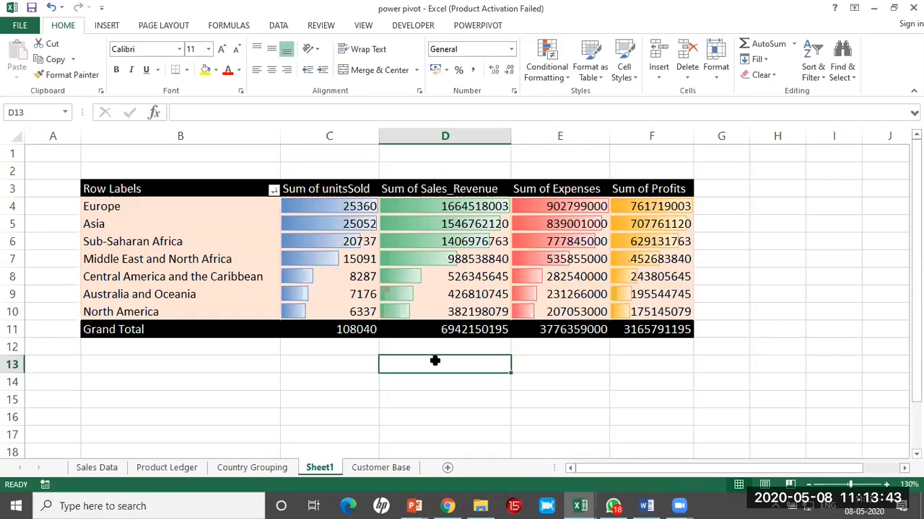
- Insert a slicer on the PivotTable for the productName field of the D_Product table
left_click(436, 251)
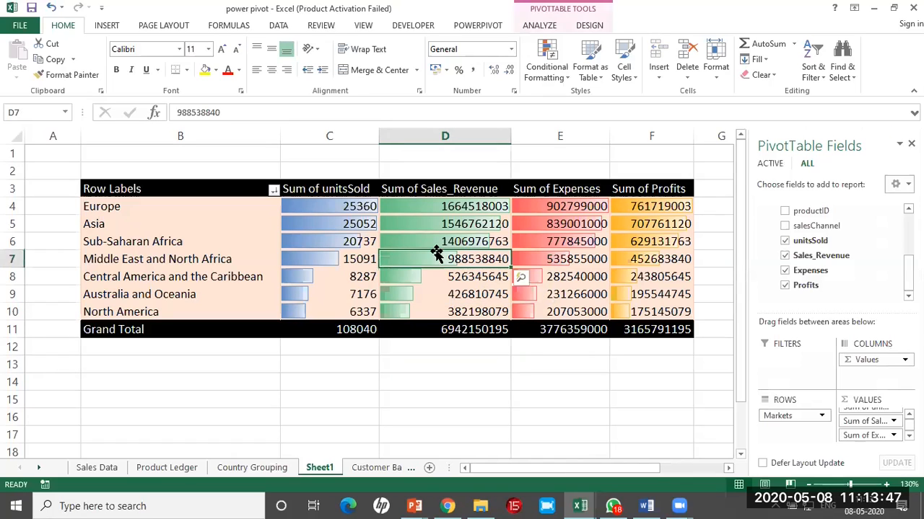
left_click(527, 29)
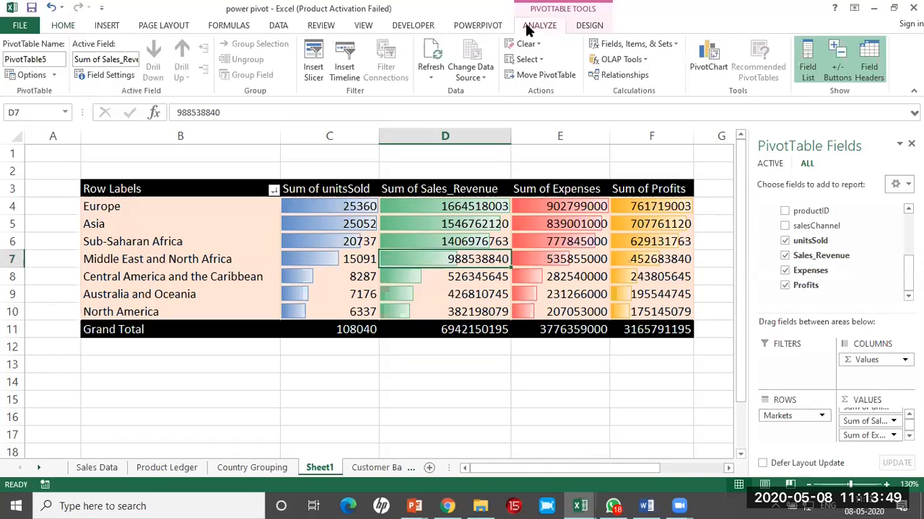
left_click(313, 75)
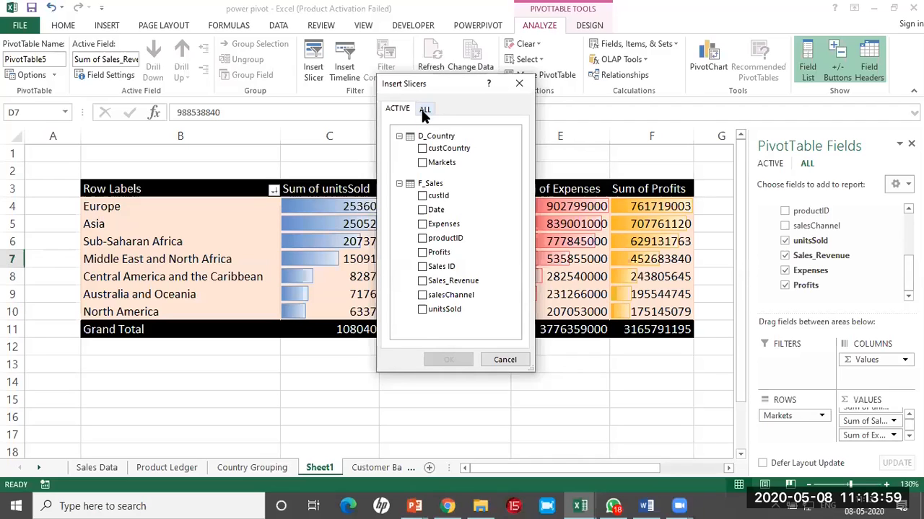
left_click(423, 109)
left_click_drag(512, 163, 513, 213)
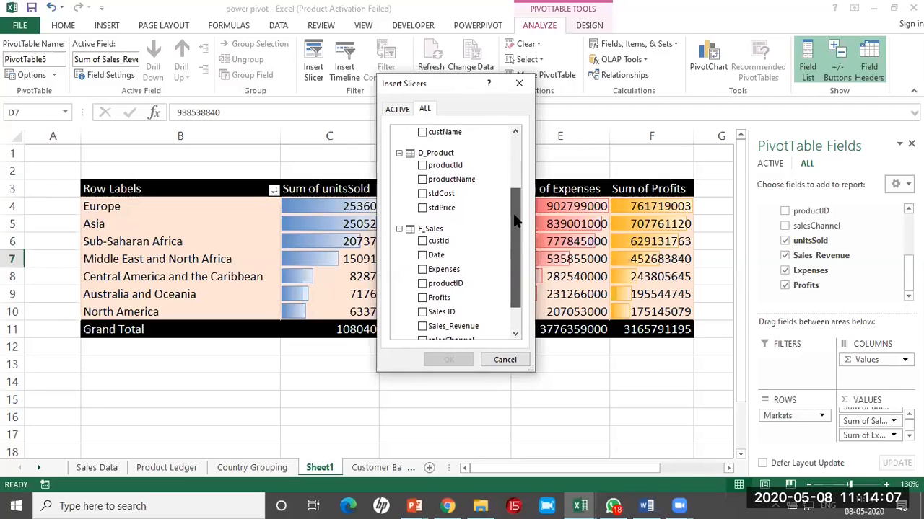
left_click(422, 182)
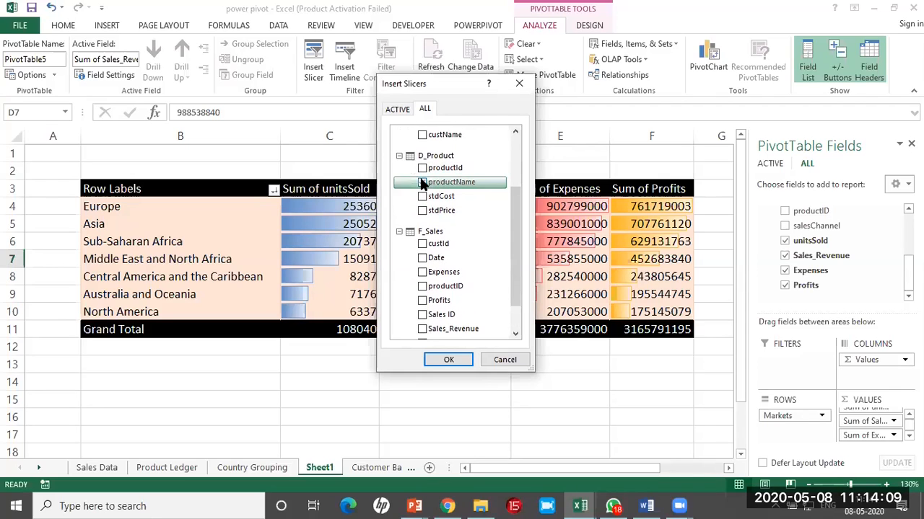
left_click(441, 360)
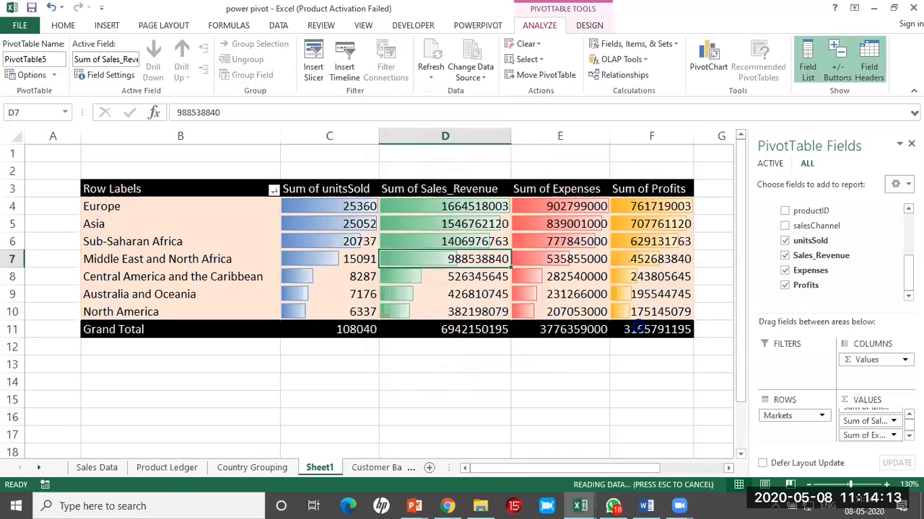
- Place the productName slicer beside the Sum of Profits column, starting at row 1, and enlarge its height to about 10.3 cm to fit all products
left_click(437, 196)
left_click_drag(425, 205, 816, 188)
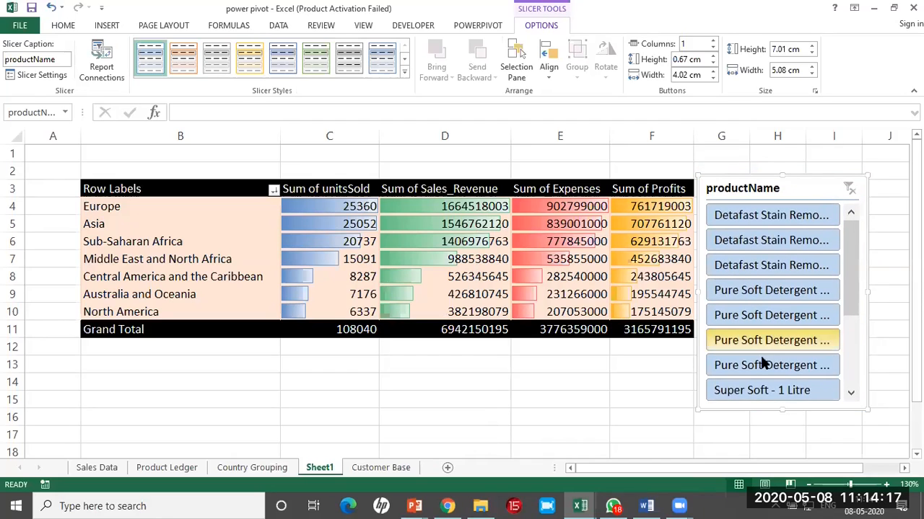
left_click_drag(780, 412, 782, 444)
left_click_drag(773, 189, 777, 167)
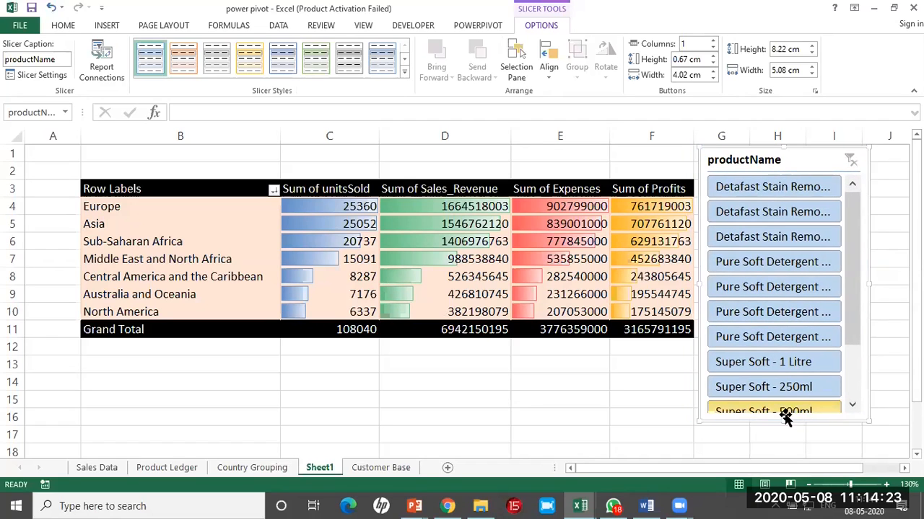
mouse_move(781, 419)
left_mouse_down()
mouse_move(784, 469)
mouse_move(784, 417)
left_mouse_up()
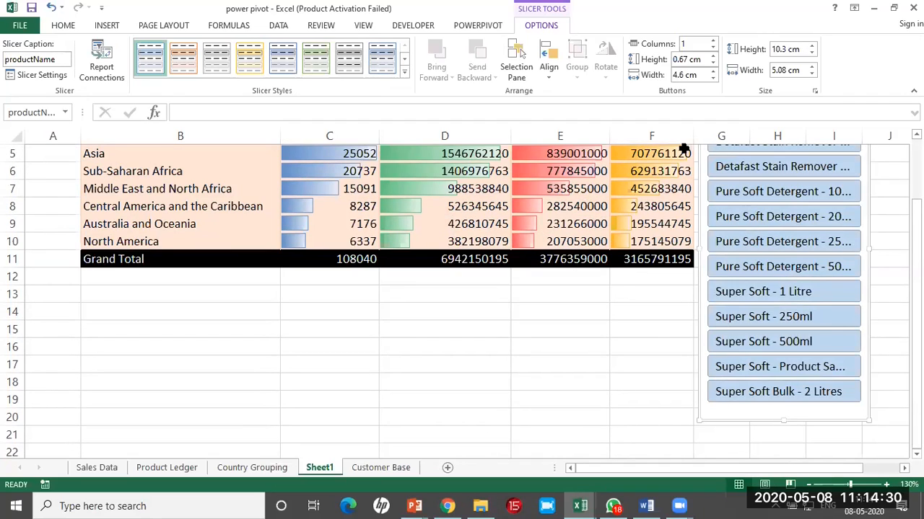
- Apply the light gold slicer style to the productName slicer and deselect it
left_click(253, 70)
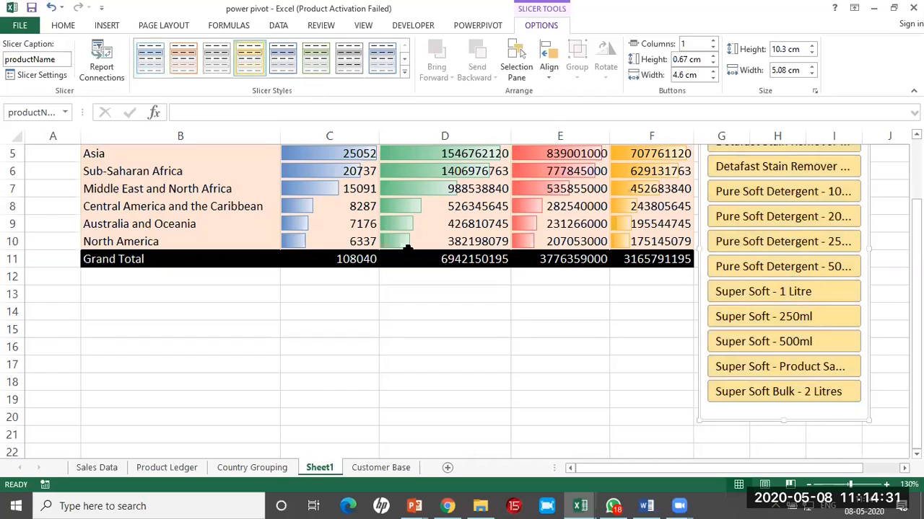
left_click(355, 346)
scroll(356, 345, "up", 2)
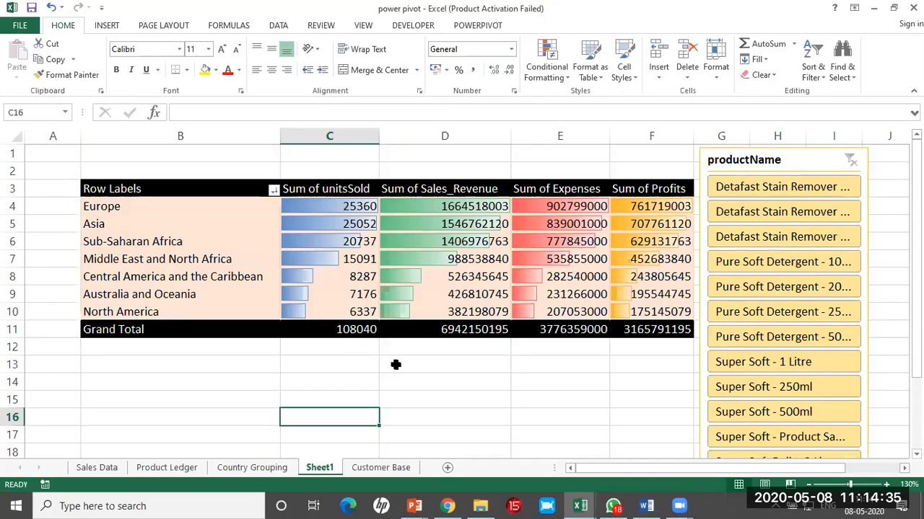
left_click(424, 397)
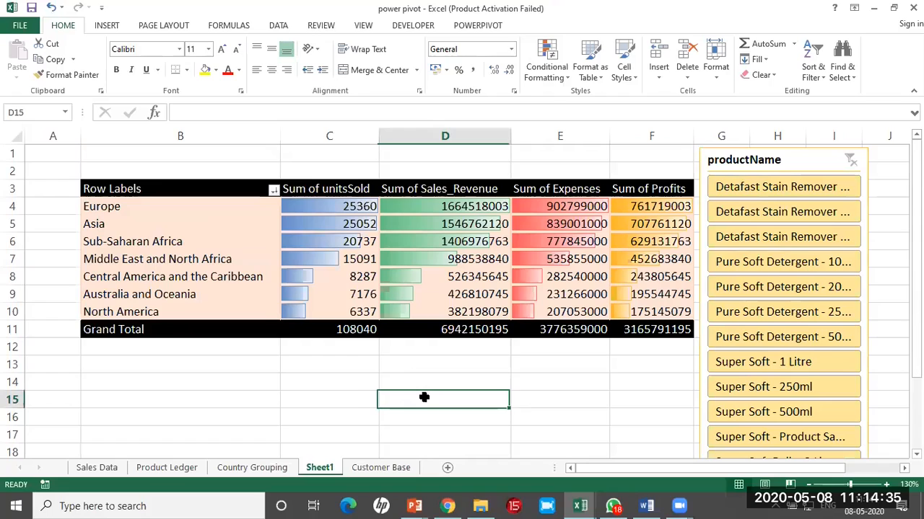
- Hide the gridlines on Sheet1
left_click(364, 27)
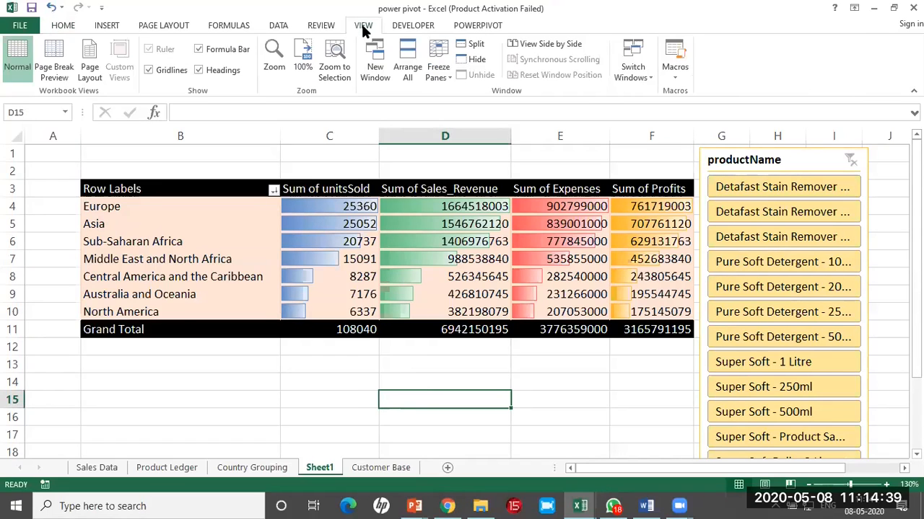
left_click(148, 70)
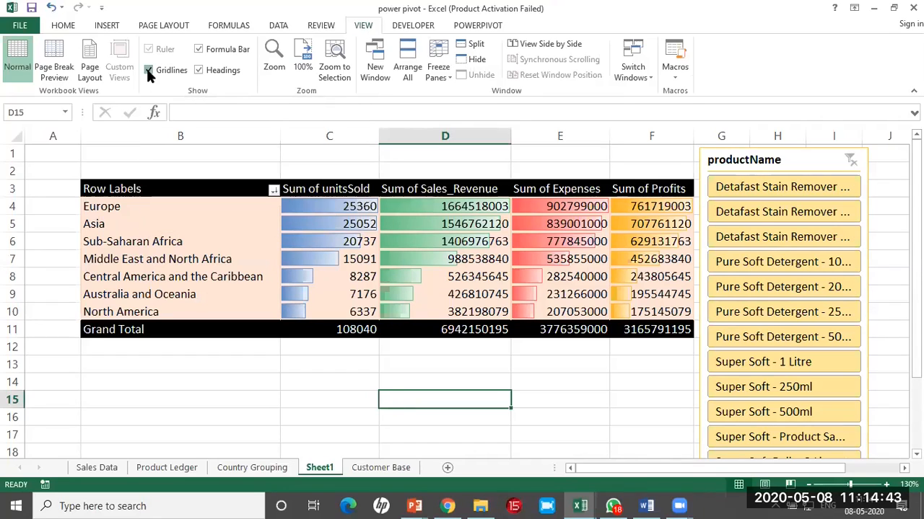
left_click(182, 375)
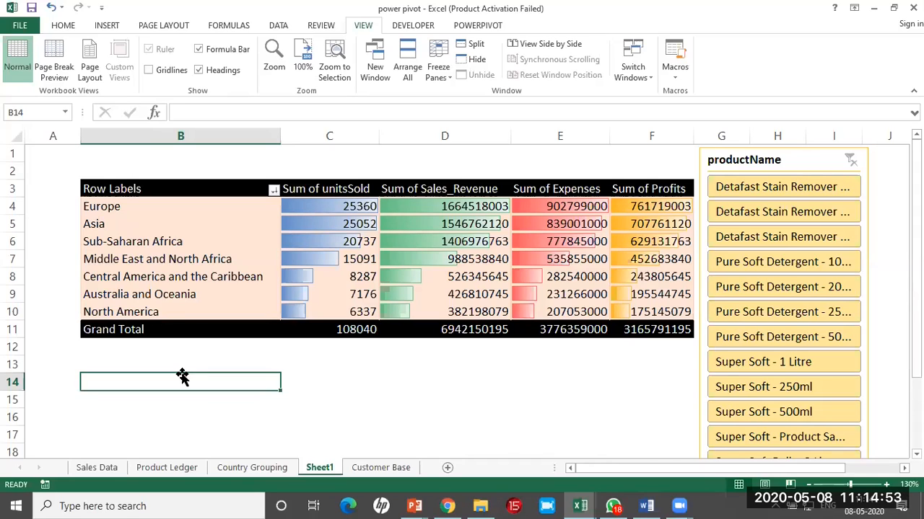
- Switch to the Day 4 - FDP presentation in PowerPoint
left_click(405, 504)
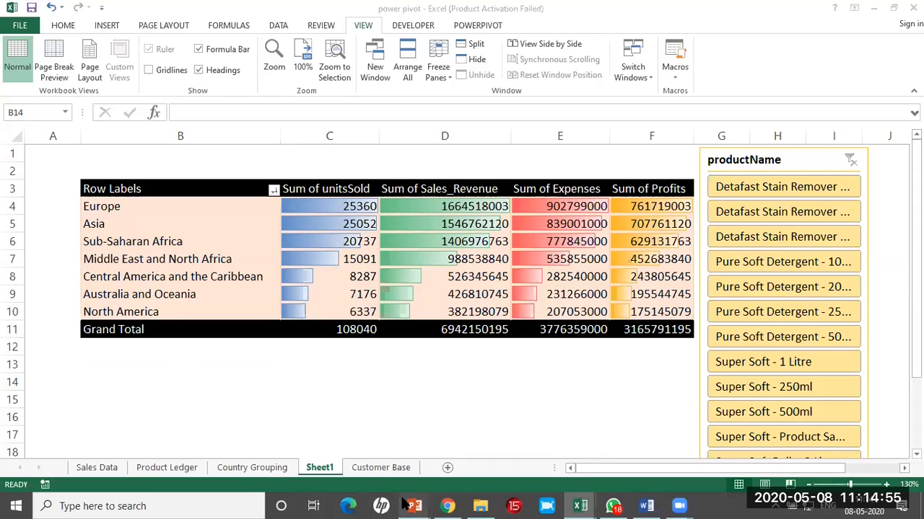
left_click(397, 448)
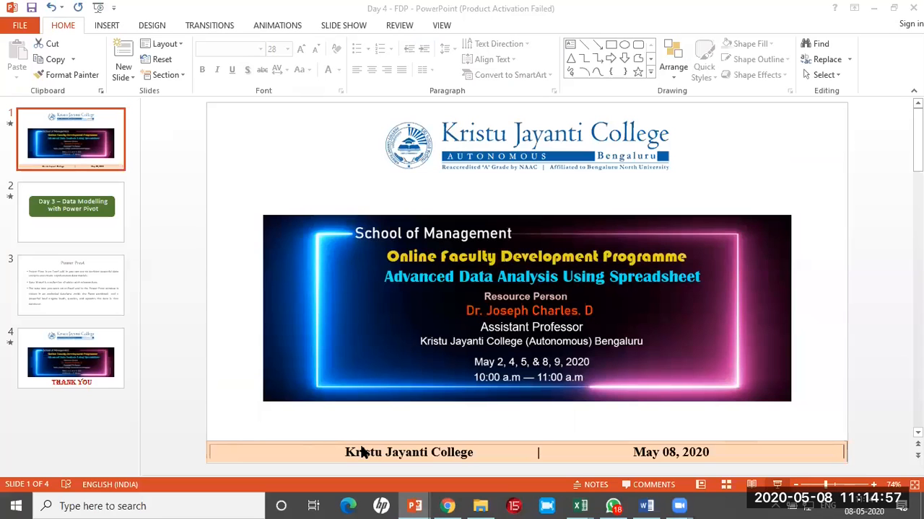